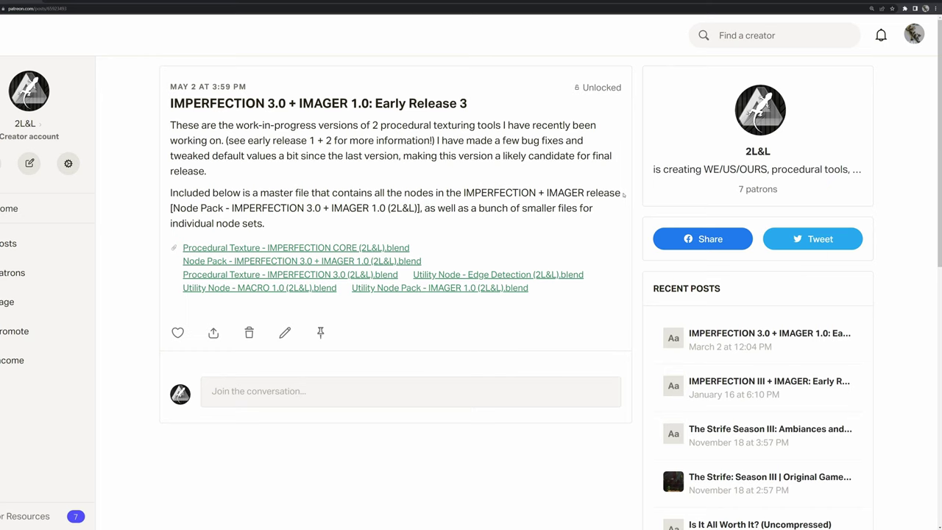
Download the "Node Pack - IMPERFECTION 3.0 + IMAGER 1.0 (2L&L).blend" file attached to the Early Release 3 post
left_click_drag(172, 103, 610, 238)
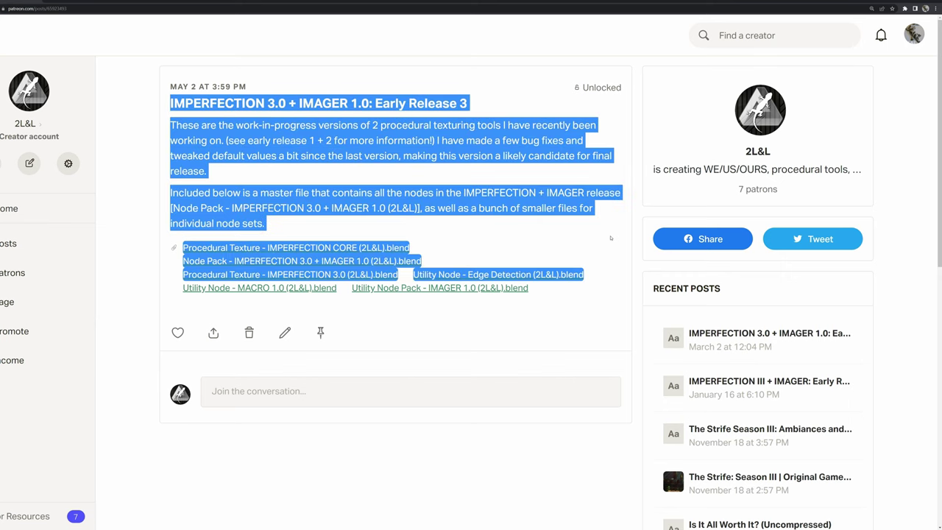
left_click(610, 238)
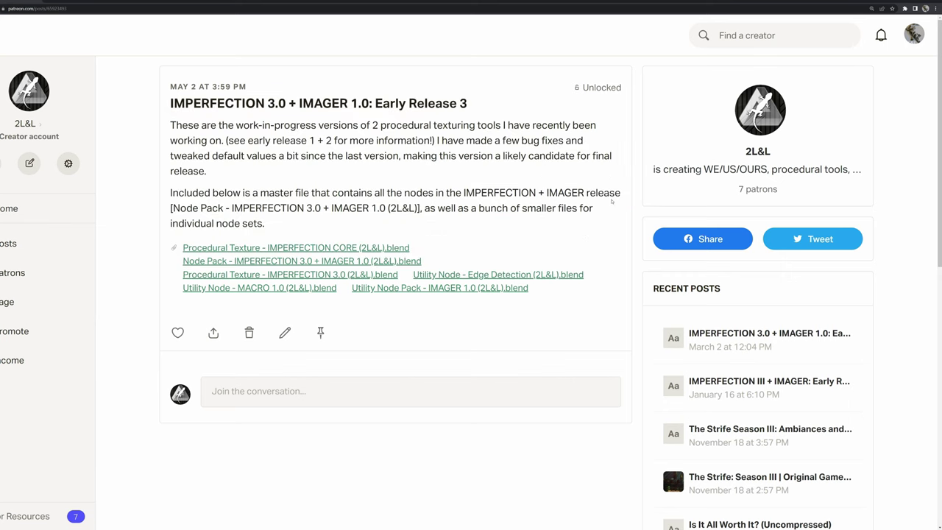
triple_click(451, 248)
left_click(451, 248)
scroll(376, 243, "down", 1)
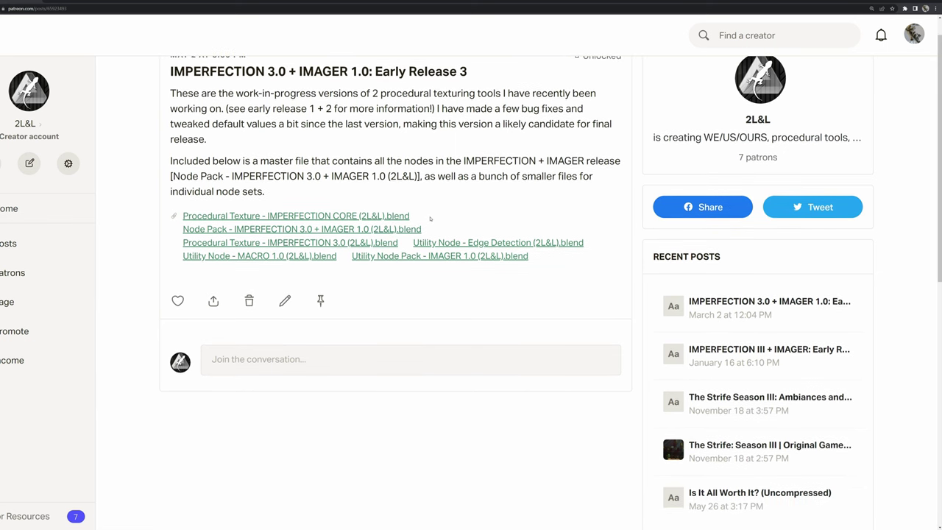
mouse_move(431, 219)
left_mouse_down()
mouse_move(267, 229)
mouse_move(397, 242)
mouse_move(454, 223)
mouse_move(427, 225)
left_mouse_up()
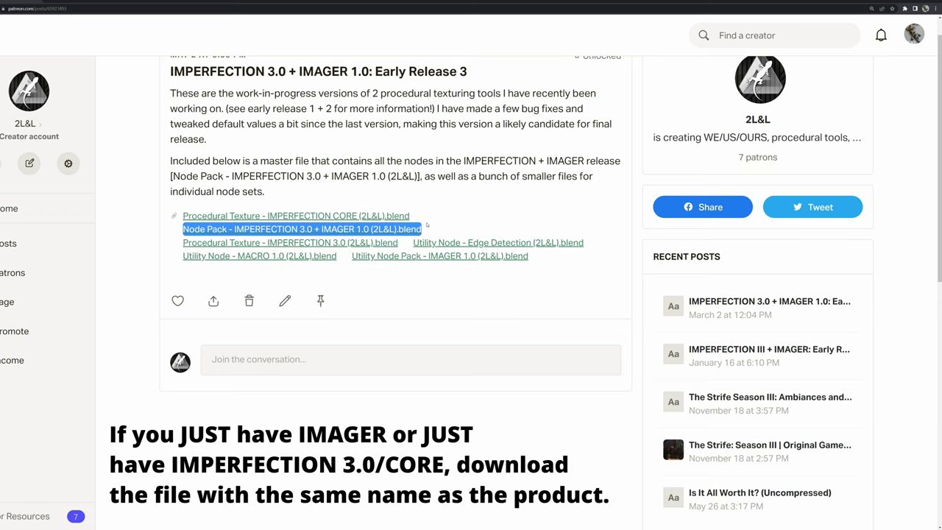
scroll(427, 226, "up", 1)
left_click(398, 261)
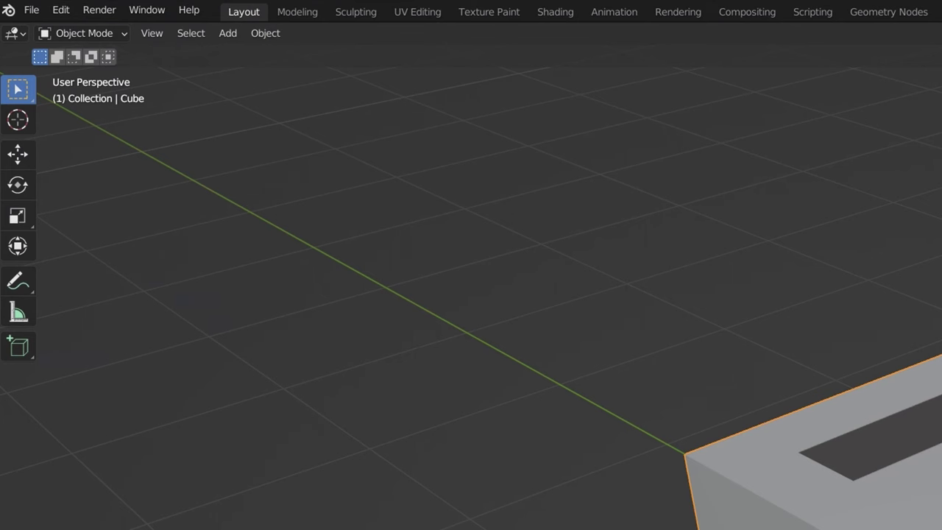
Switch to Blender and look up the User Library's asset folder path in the File Paths preferences
left_click(61, 10)
left_click(137, 265)
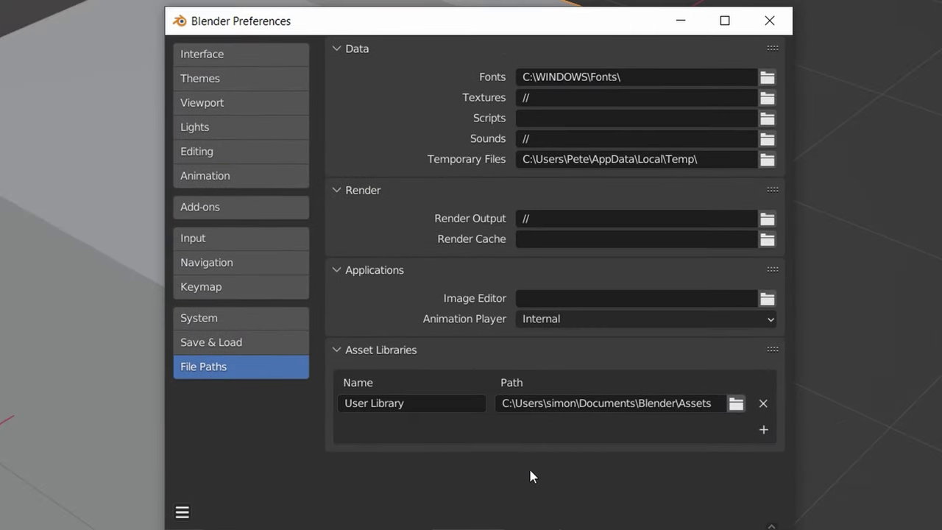
left_click(511, 405)
left_click(511, 404)
left_click_drag(503, 405, 728, 406)
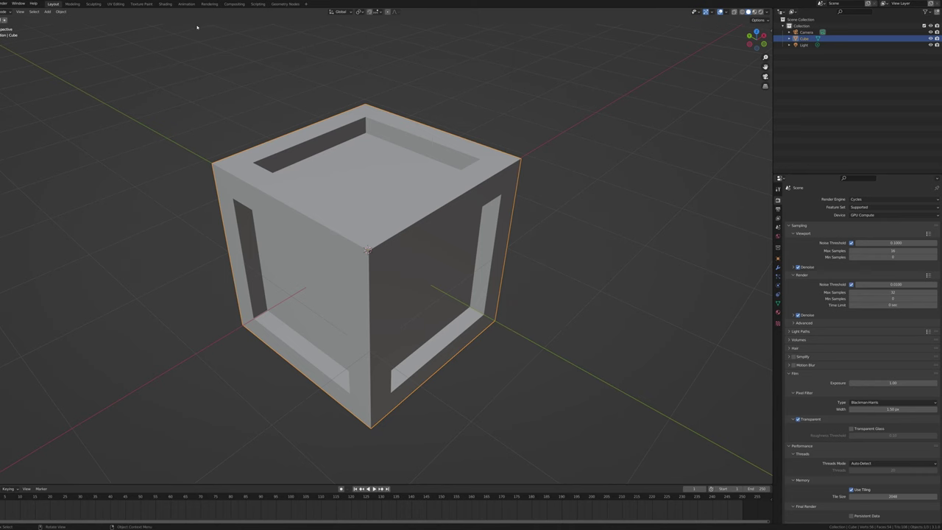
Switch to the Shading workspace and turn the image editor area into an Asset Browser
left_click(166, 4)
mouse_move(328, 193)
middle_mouse_down()
mouse_move(407, 218)
mouse_move(411, 180)
middle_mouse_up()
scroll(412, 179, "up", 5)
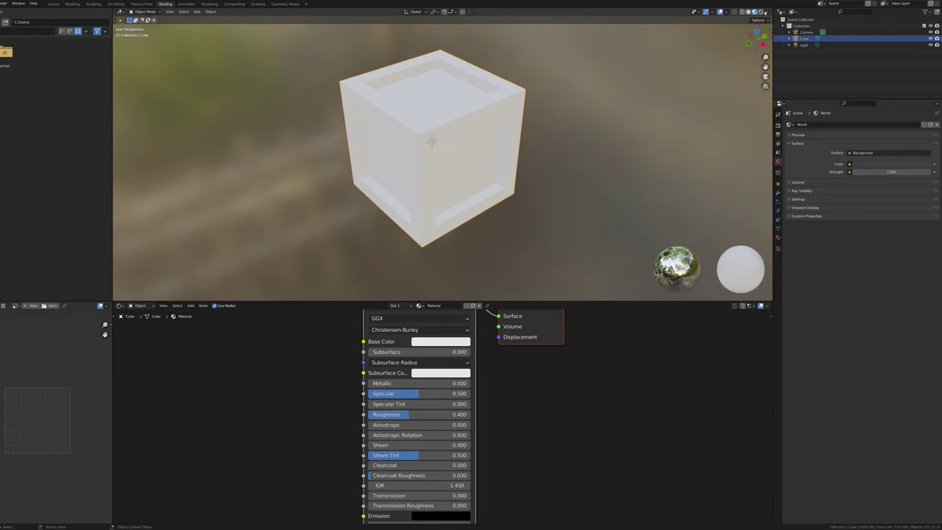
left_click(15, 305)
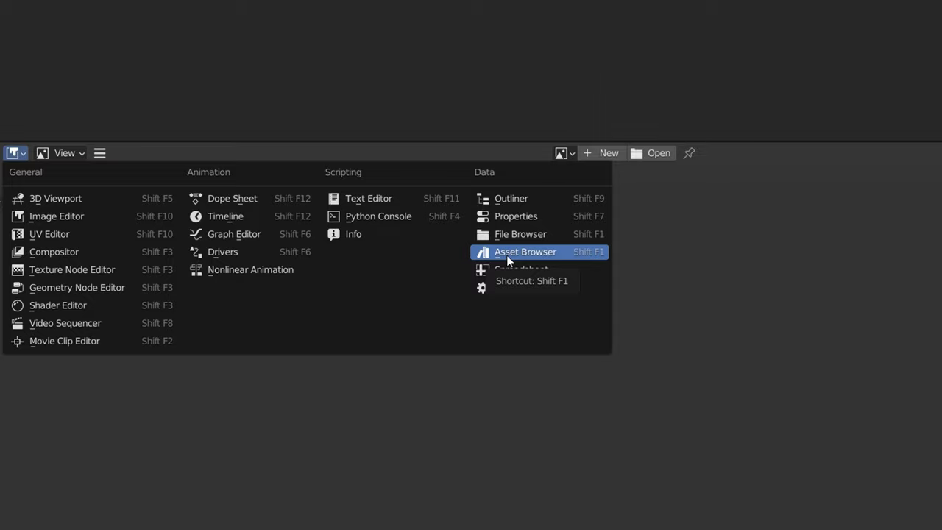
left_click(507, 255)
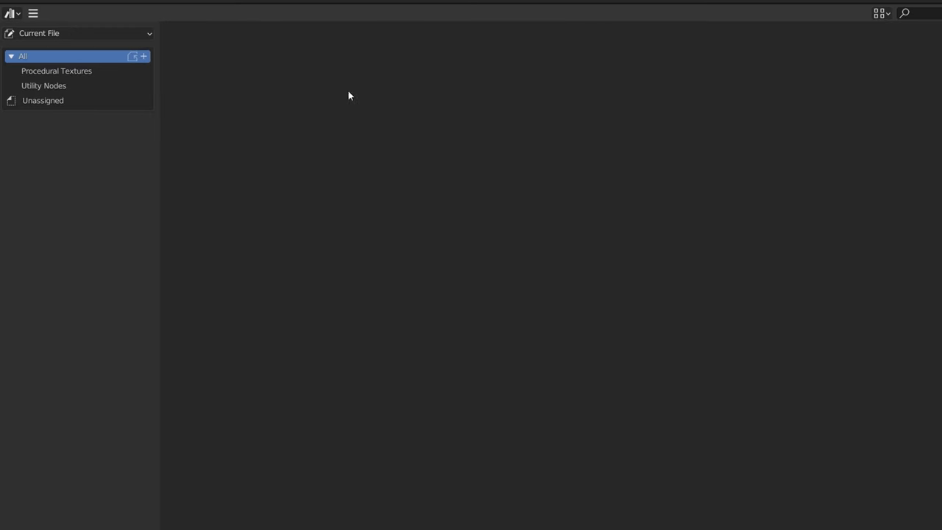
Show the User Library assets and apply the "IMPERFECTION: Simplified + IMAGER 1.0: Full Setup" material to the cube
left_click(116, 34)
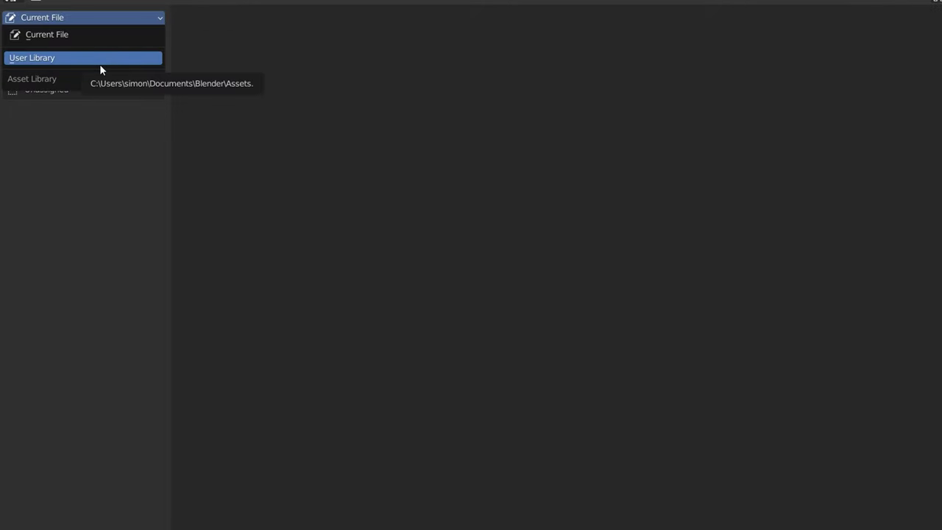
left_click(100, 65)
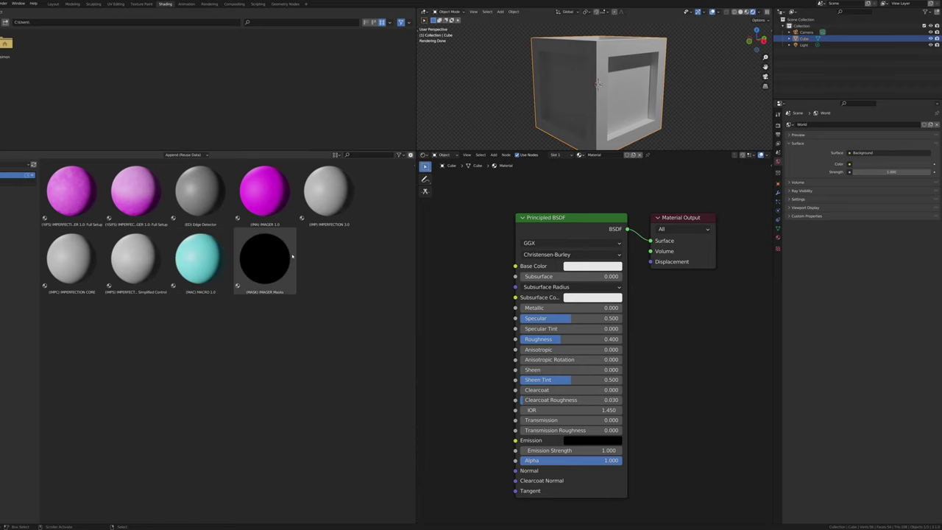
left_click(136, 190)
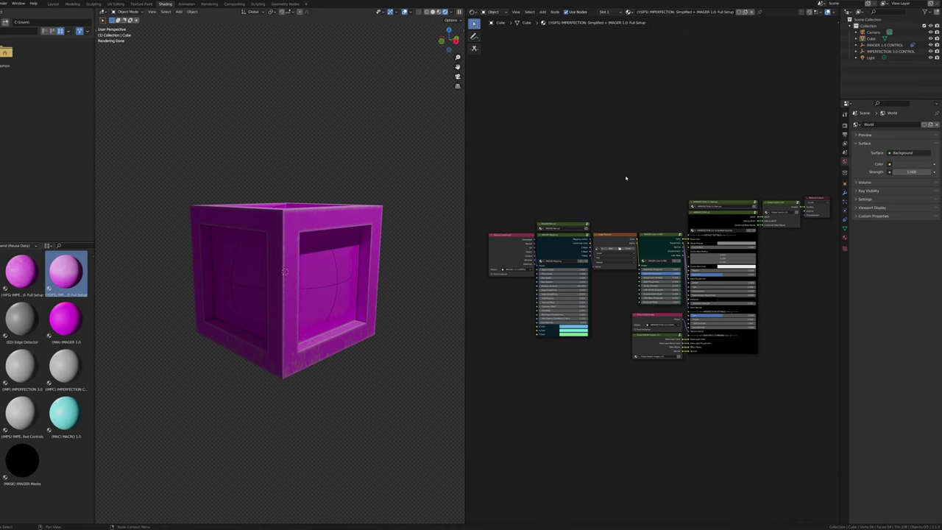
Look through the documentation inside the IMAGER Manual node group and return to the main material node tree
scroll(760, 207, "up", 4)
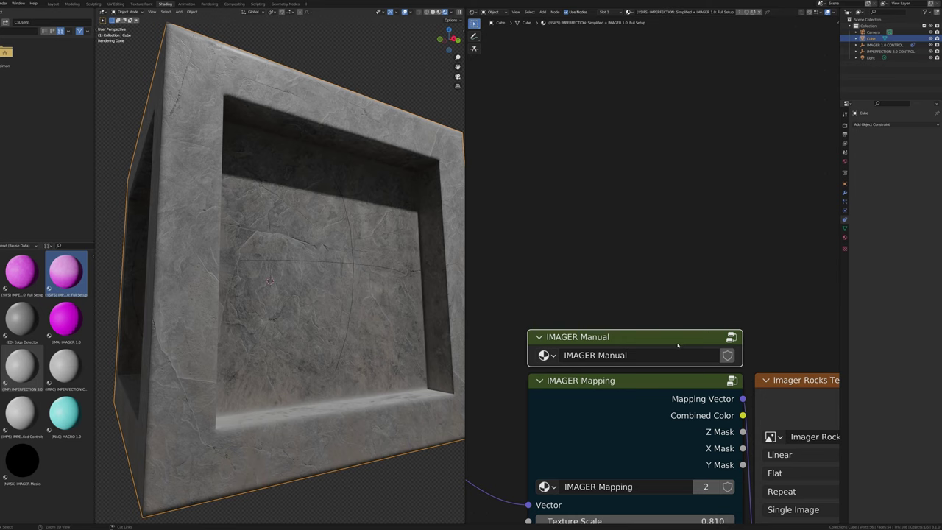
key("Tab")
scroll(678, 351, "down", 8)
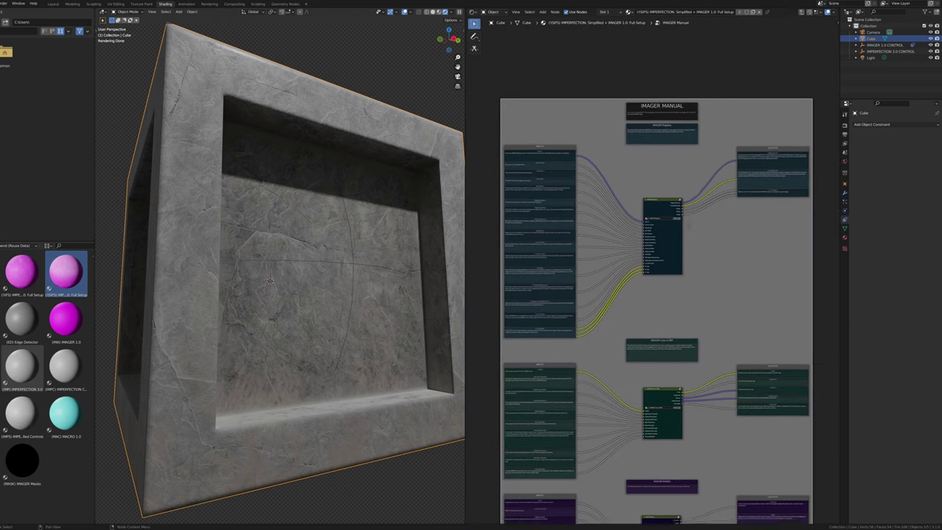
middle_click_drag(706, 202, 740, 354)
key("Tab")
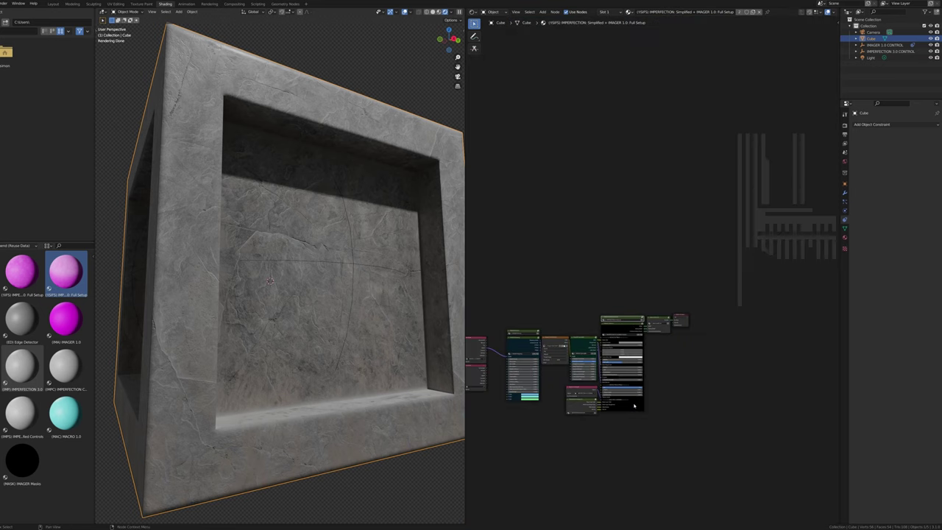
Enter the IMPERFECTION 3.0 Manual node group and examine the documented inputs of the IMPERFECTION node
scroll(634, 406, "up", 5)
scroll(635, 405, "up", 6)
middle_click_drag(631, 393, 685, 334)
scroll(686, 334, "up", 4)
left_click(662, 339)
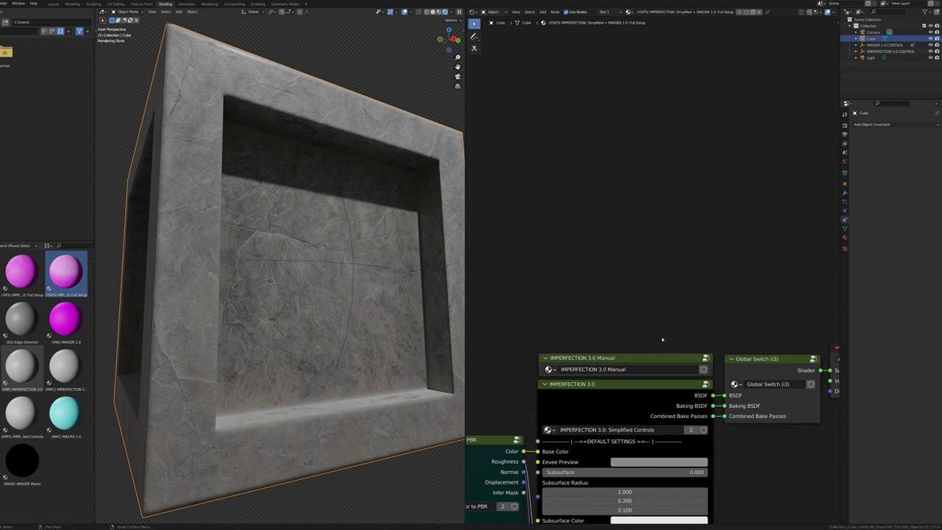
left_click(658, 359)
key("Tab")
scroll(646, 309, "up", 3)
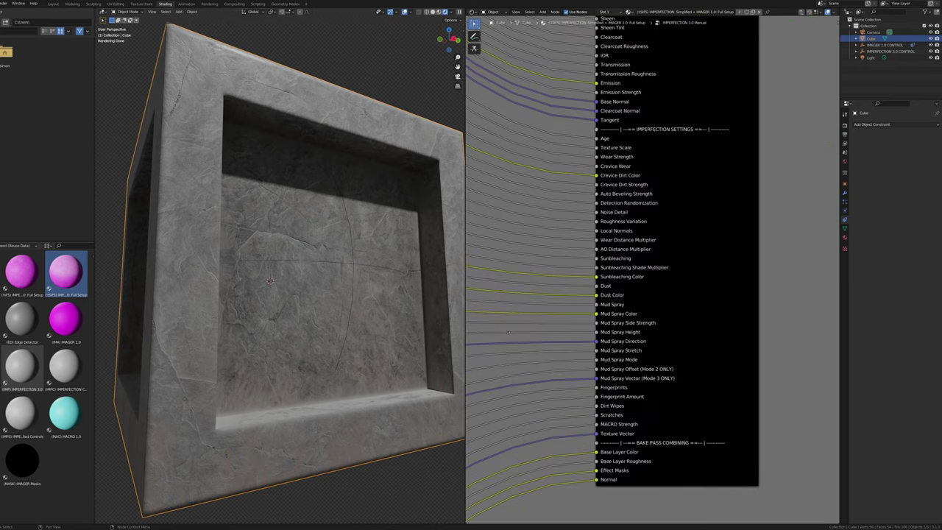
middle_click_drag(508, 332, 717, 327)
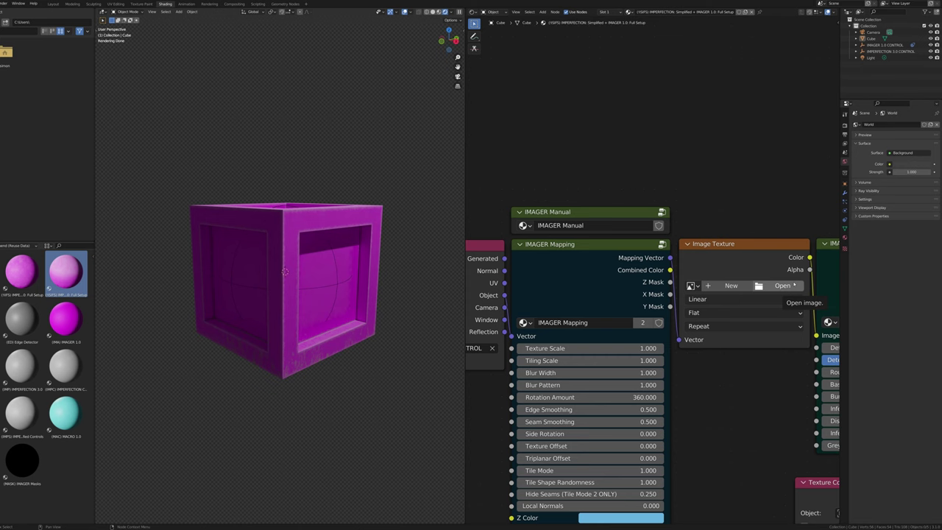
Load the Imager Rocks image into the material's Image Texture node and check the textured cube from several angles
middle_click_drag(794, 285, 687, 309)
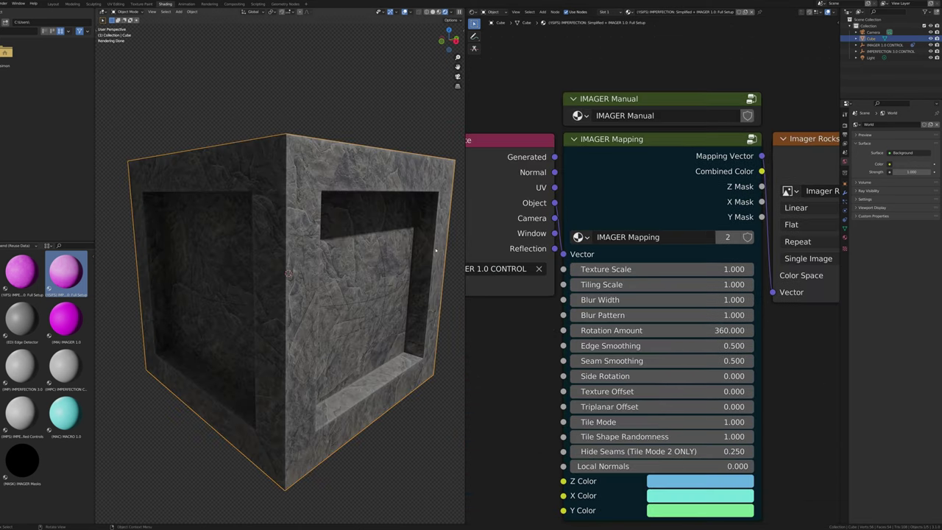
middle_click_drag(386, 260, 340, 242)
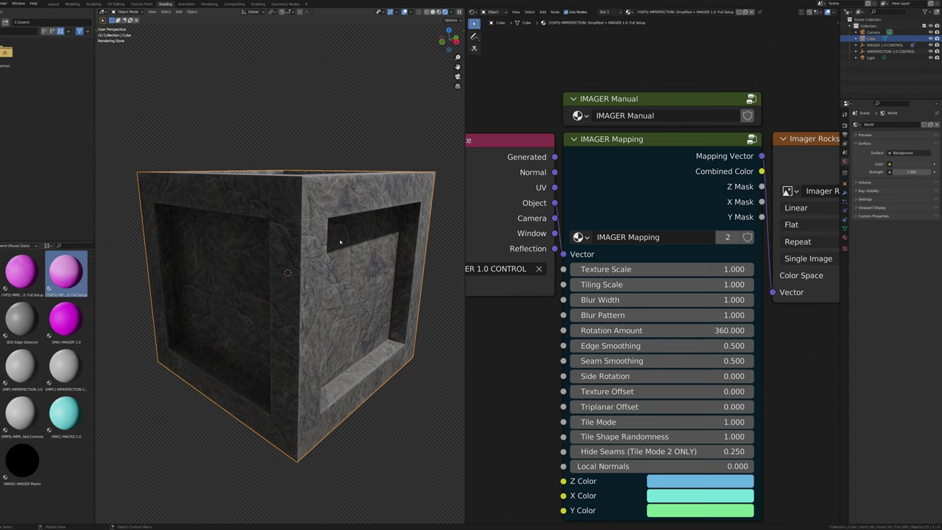
middle_click_drag(341, 241, 345, 275)
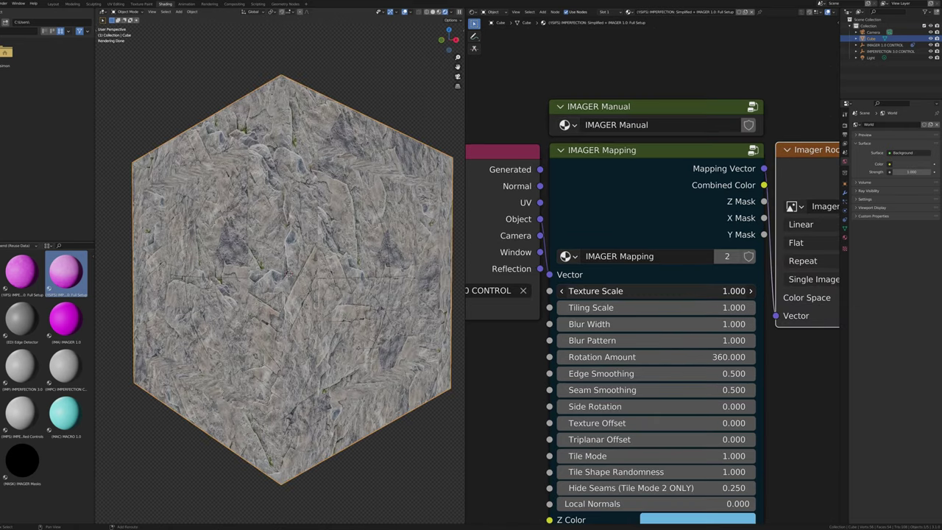
Try out different Texture Scale and Tiling Scale values on the IMAGER Mapping node
mouse_move(660, 293)
left_mouse_down()
mouse_move(611, 293)
mouse_move(648, 293)
left_mouse_up()
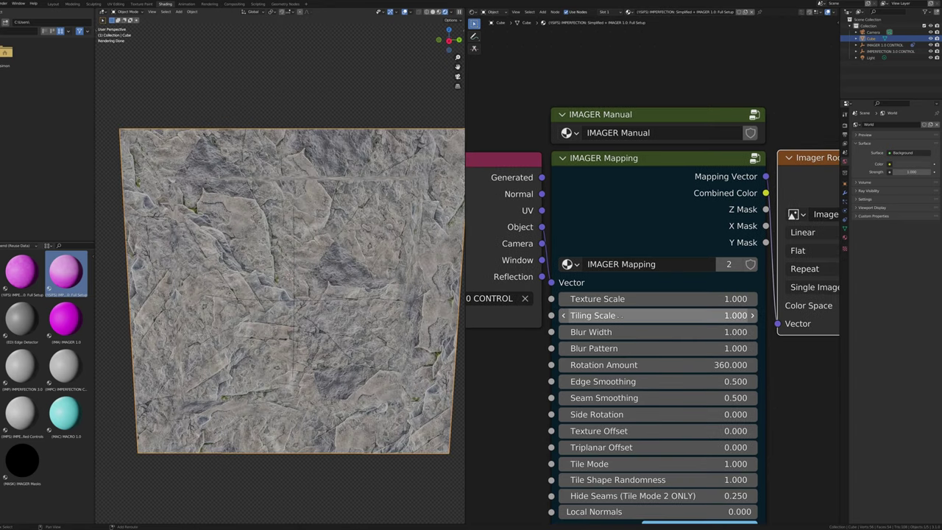
left_click_drag(659, 315, 791, 315)
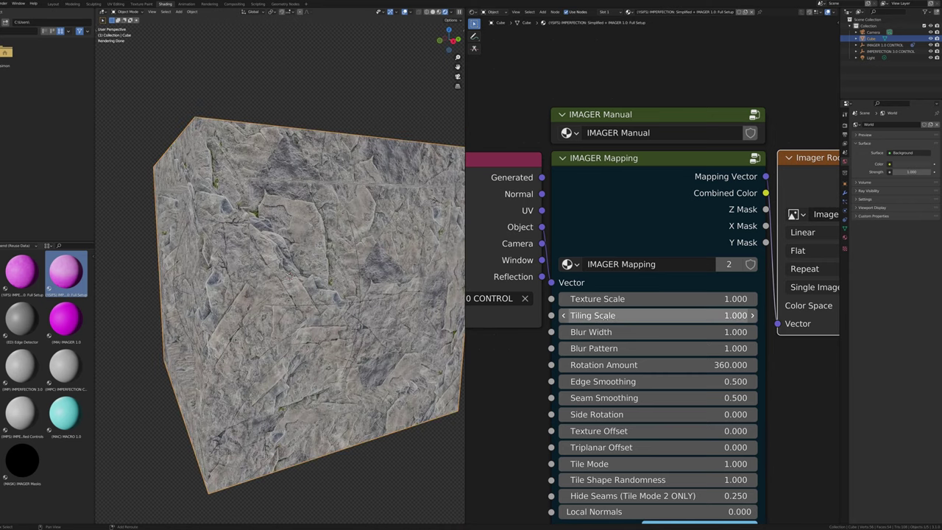
left_click_drag(658, 315, 674, 315)
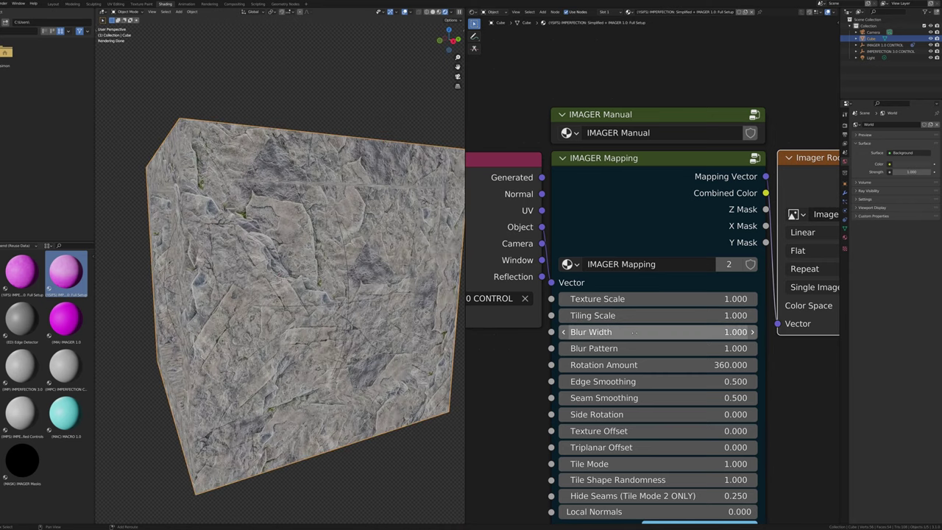
Try out different Blur Width and Blur Pattern values on the IMAGER Mapping node
left_click_drag(659, 332, 703, 332)
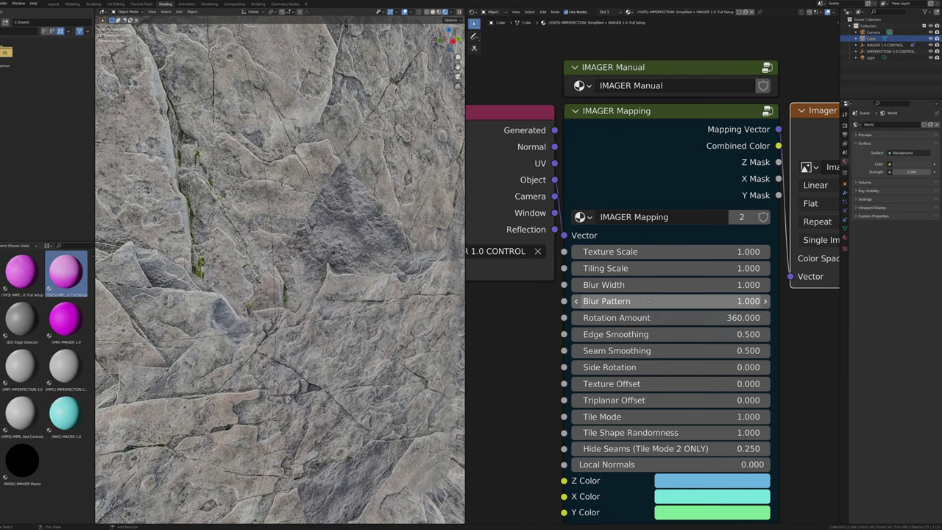
mouse_move(645, 301)
left_mouse_down()
mouse_move(586, 301)
mouse_move(646, 301)
left_mouse_up()
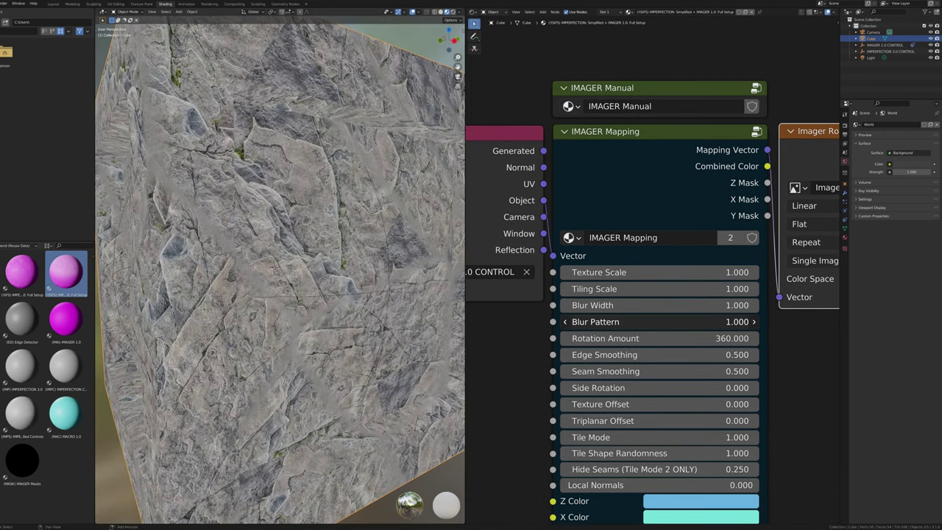
left_click_drag(660, 321, 577, 321)
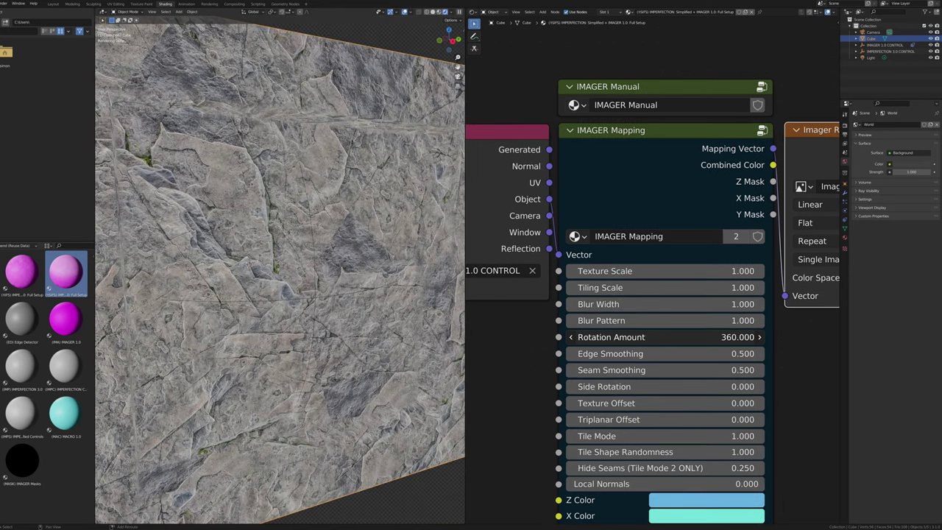
Test different Rotation Amount values on the IMAGER Mapping node and set it to 360
left_click_drag(706, 337, 625, 337)
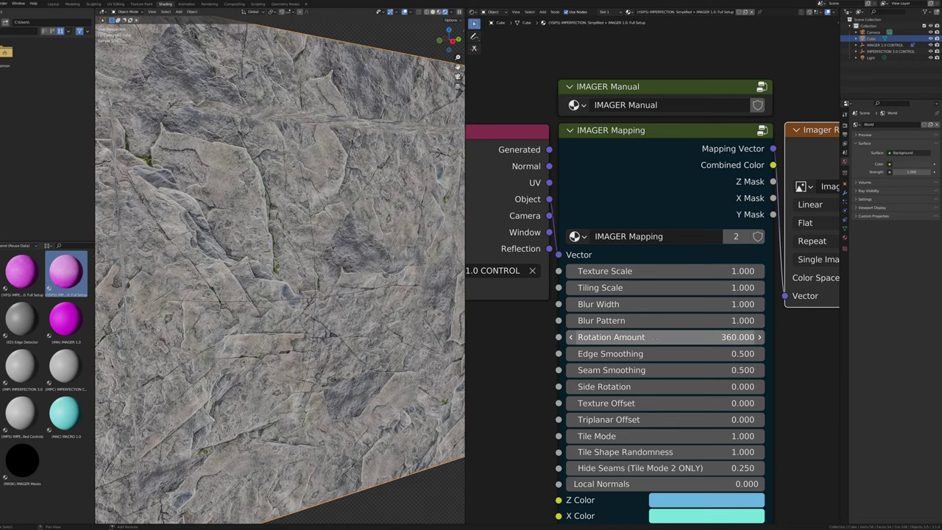
key("BackSpace")
left_click_drag(581, 337, 598, 337)
left_click(665, 339)
type("36")
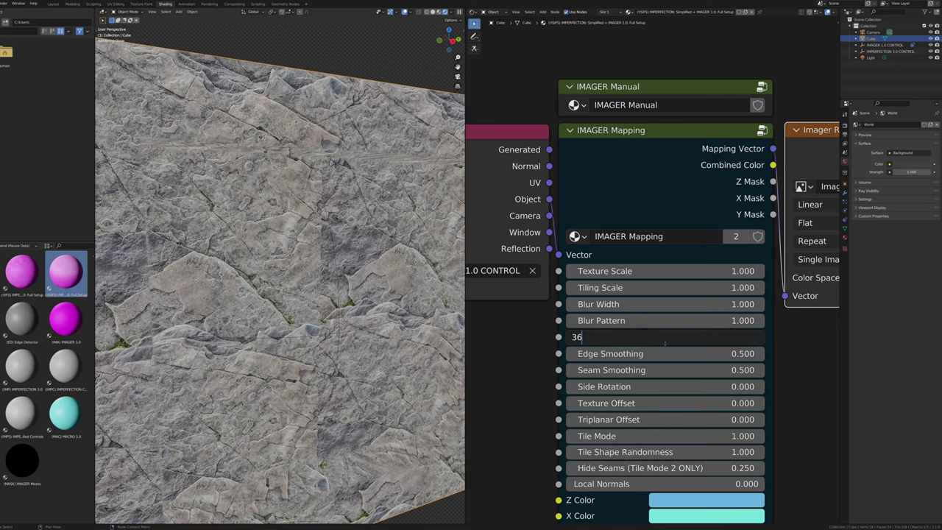
type("0")
key("Return")
Try out different Edge Smoothing and Side Rotation values on the IMAGER Mapping node and inspect the cube's sides
middle_click_drag(346, 324, 367, 338)
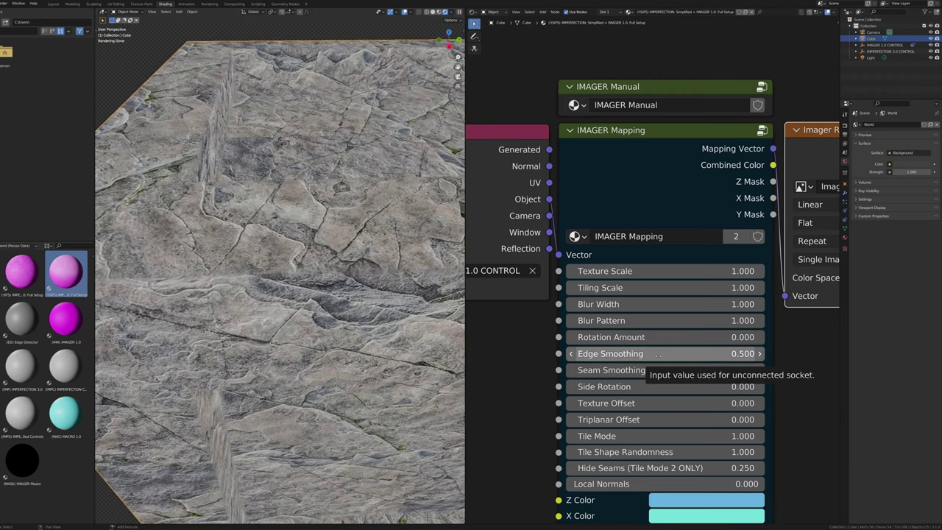
mouse_move(648, 354)
left_mouse_down()
mouse_move(596, 355)
mouse_move(636, 354)
left_mouse_up()
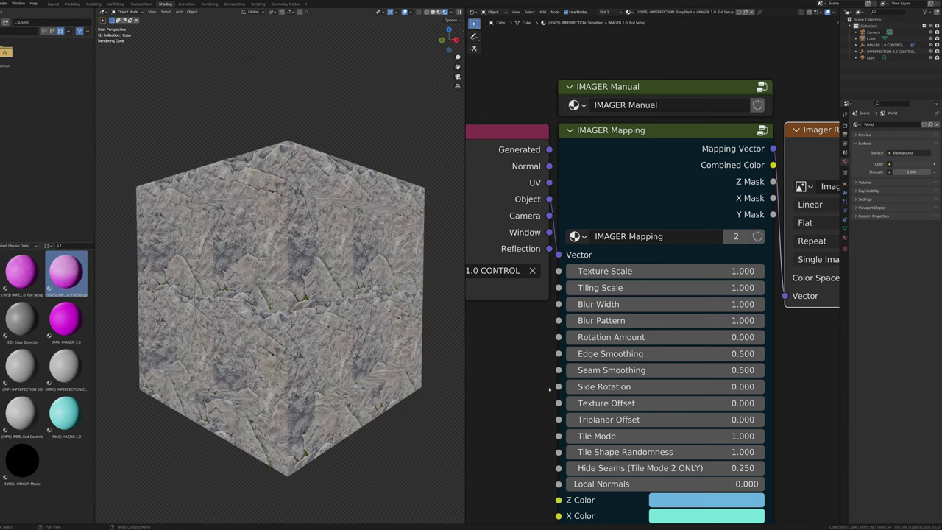
mouse_move(648, 387)
left_mouse_down()
mouse_move(751, 386)
mouse_move(647, 386)
left_mouse_up()
left_click(397, 370)
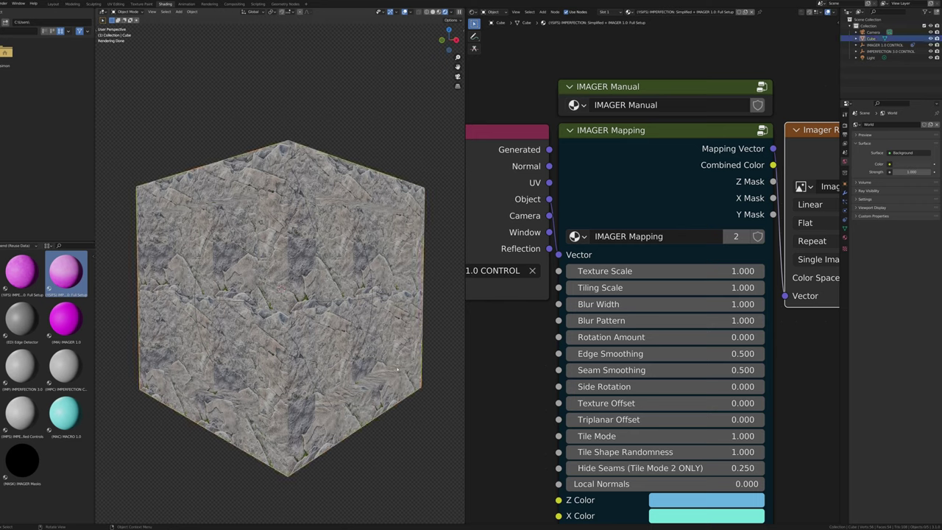
middle_click_drag(396, 370, 170, 363)
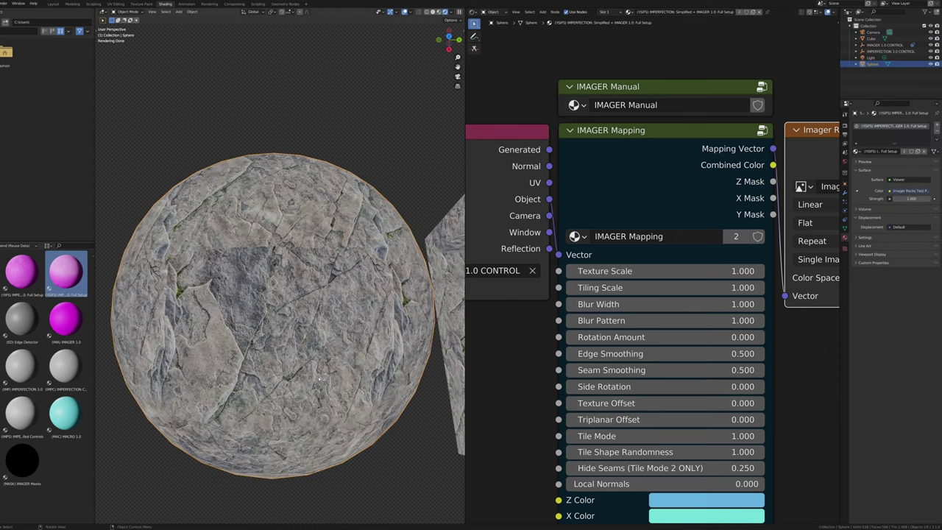
Inspect the textured sphere and try changing the IMAGER Mapping node's Triplanar Offset
middle_click_drag(318, 377, 327, 315)
mouse_move(611, 420)
left_mouse_down()
mouse_move(758, 420)
mouse_move(609, 419)
left_mouse_up()
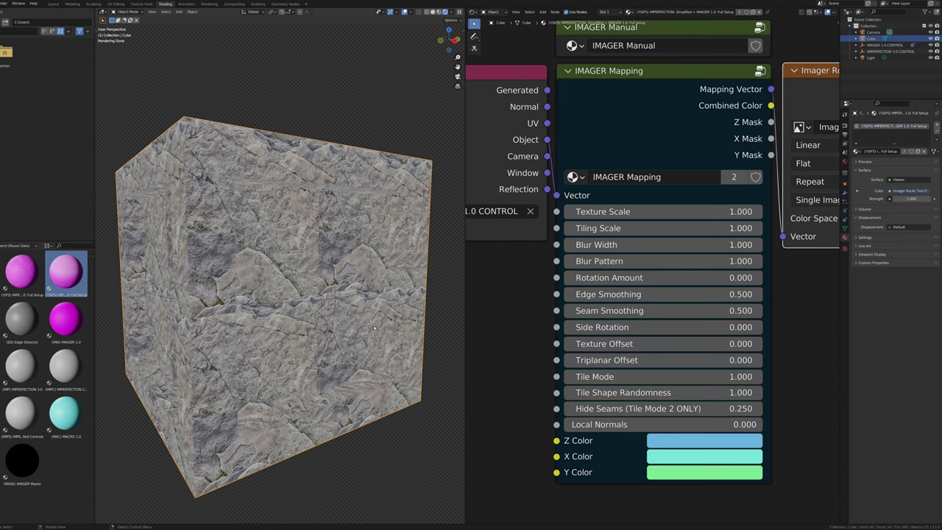
Set Tile Mode to 2 on the IMAGER Mapping node and inspect the cube's rock texture from several sides
middle_click_drag(386, 326, 341, 322)
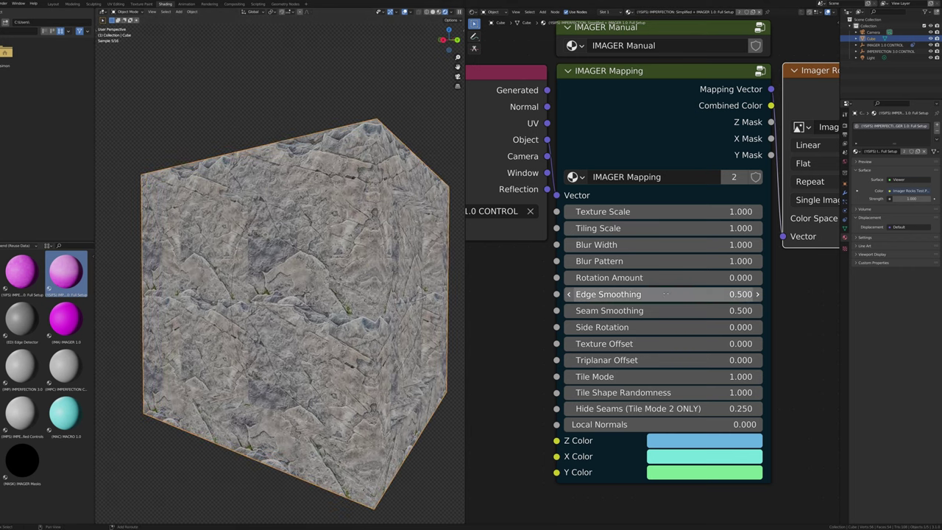
left_click_drag(611, 278, 662, 277)
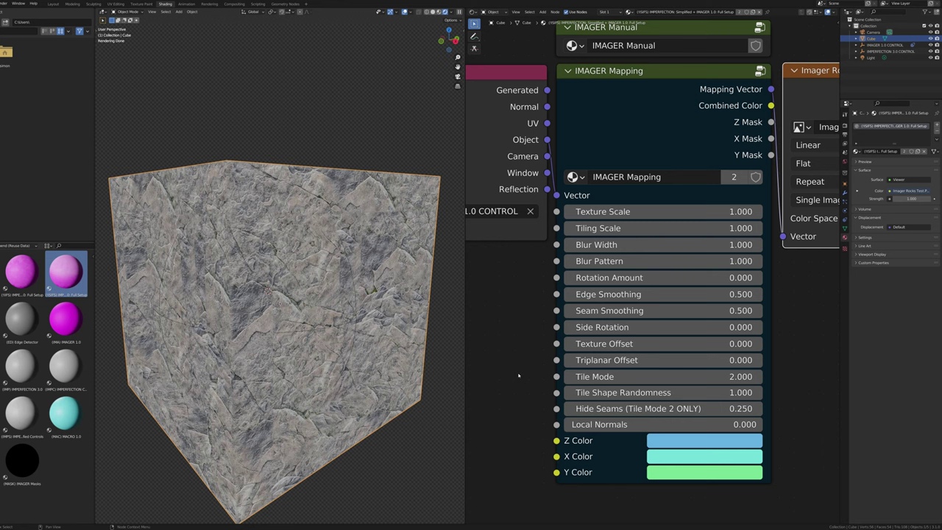
middle_click_drag(421, 441, 384, 425)
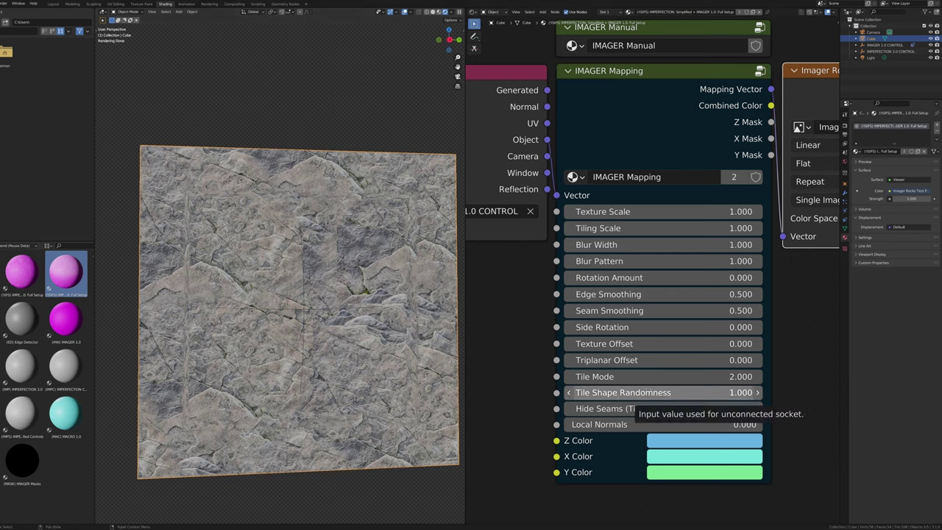
Try different Tile Shape Randomness and Hide Seams values on the IMAGER Mapping node, ending with Tile Shape Randomness at 1 and Hide Seams at 0.62
left_click_drag(602, 392, 626, 392)
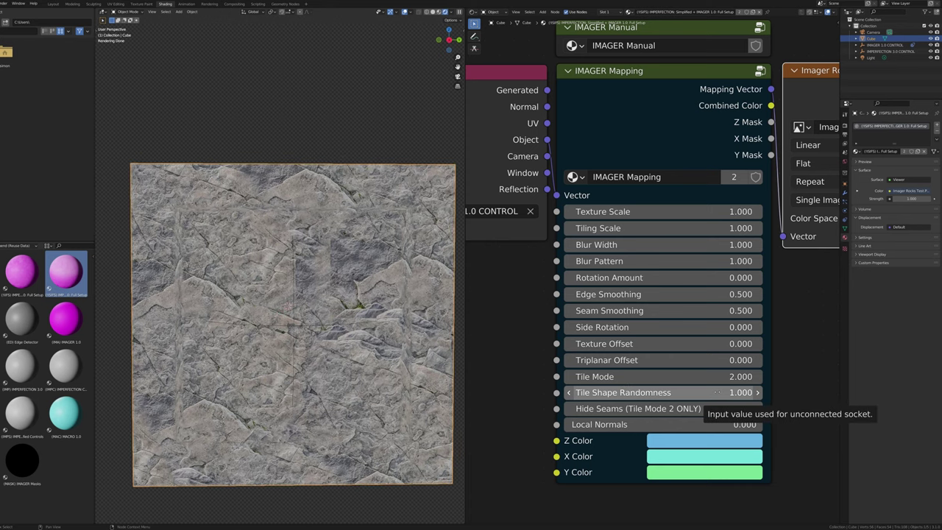
left_click_drag(716, 392, 483, 353)
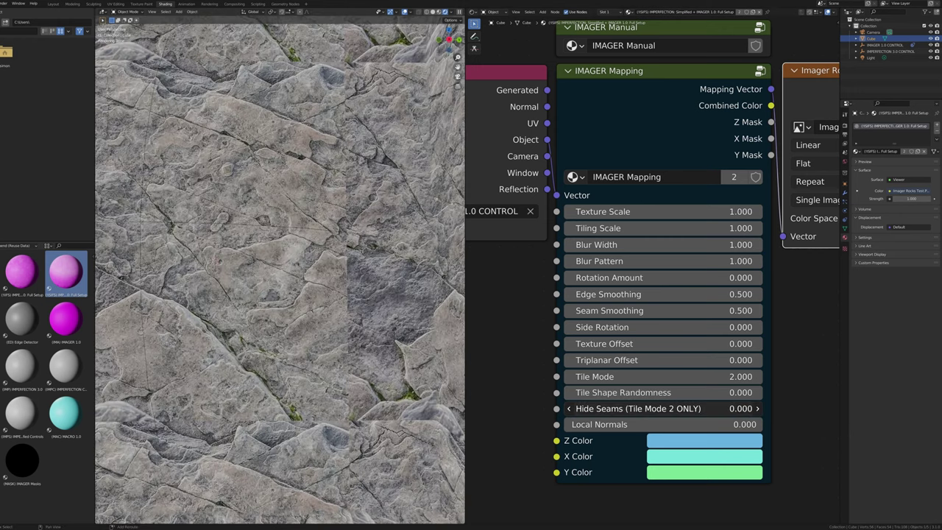
left_click_drag(663, 408, 706, 409)
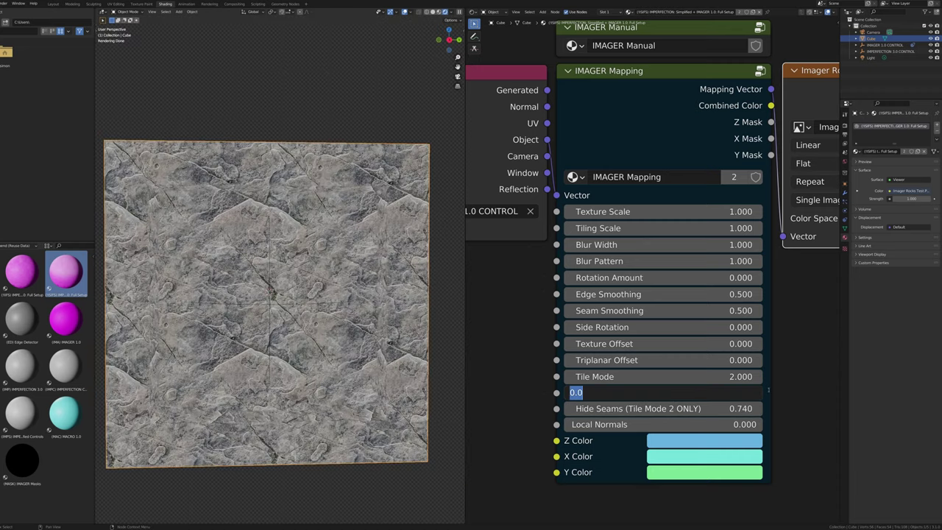
type("1")
key("Return")
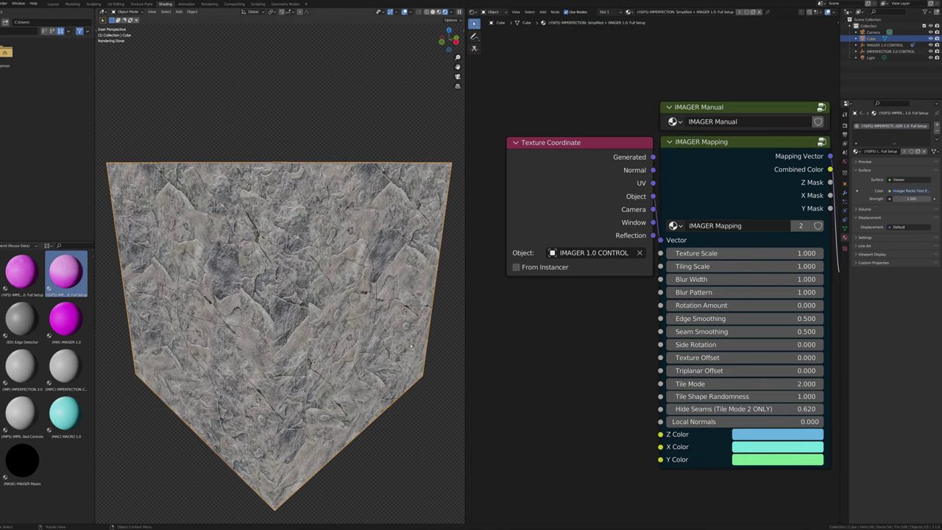
Rotate the cube freely and try Local Normals at 1 on the IMAGER Mapping node
middle_click_drag(619, 400, 504, 385)
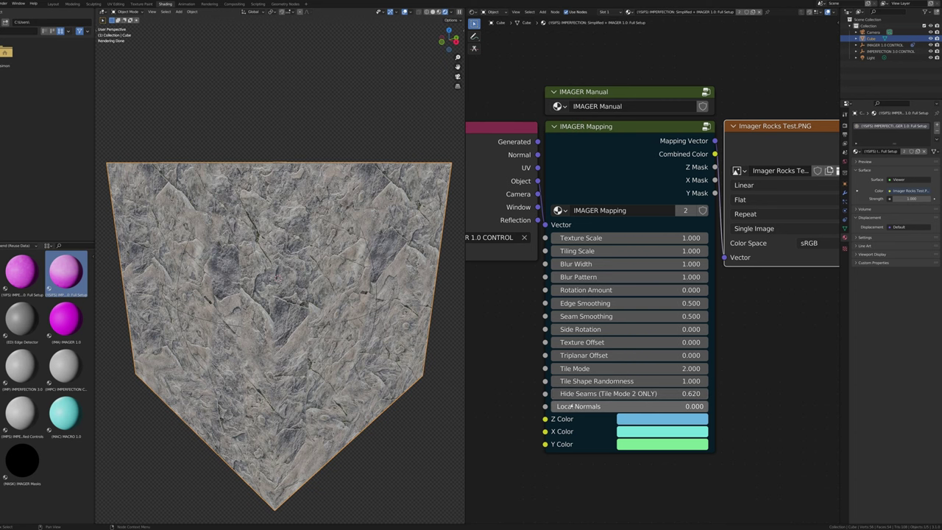
scroll(579, 407, "up", 2)
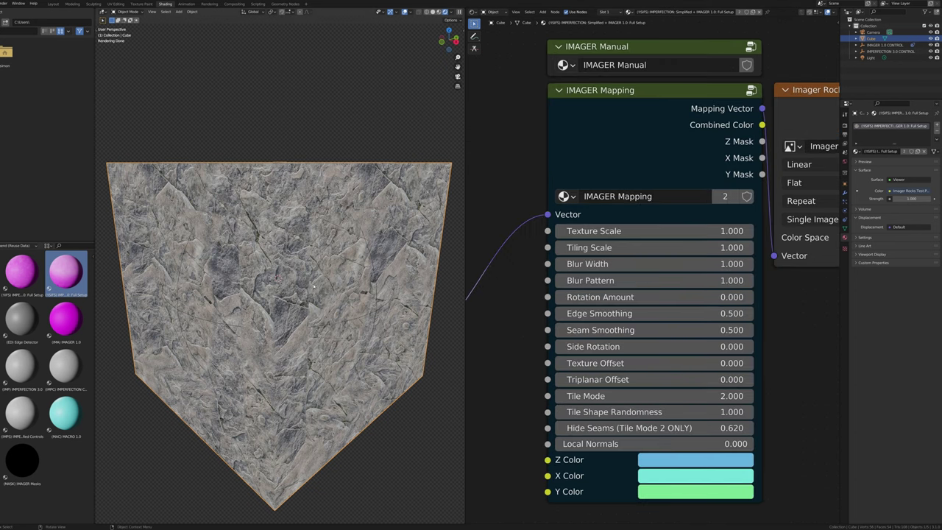
key("r")
key("r")
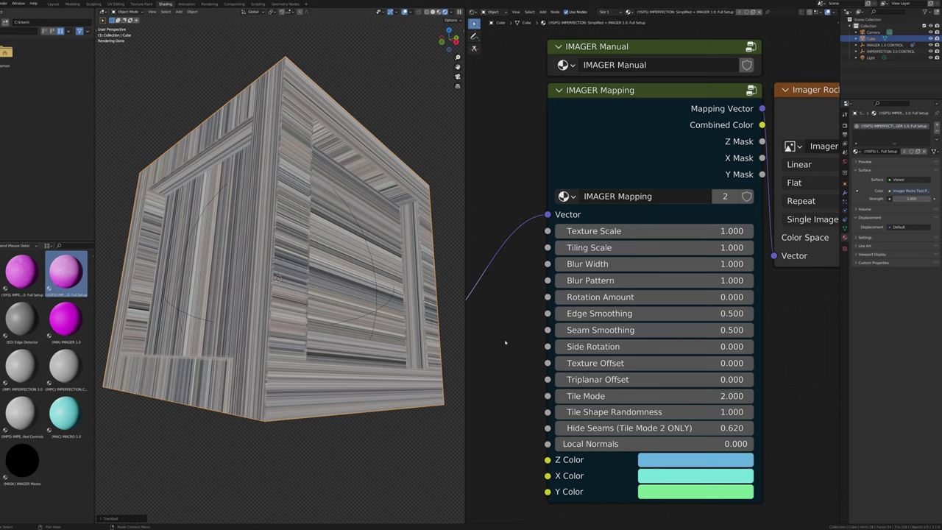
middle_click_drag(413, 346, 449, 295)
left_click(693, 443)
type("1")
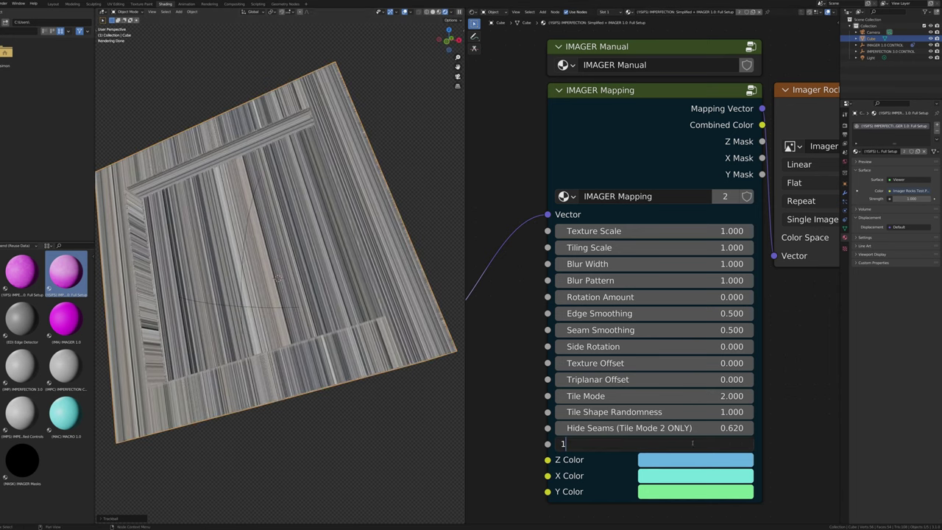
key("Return")
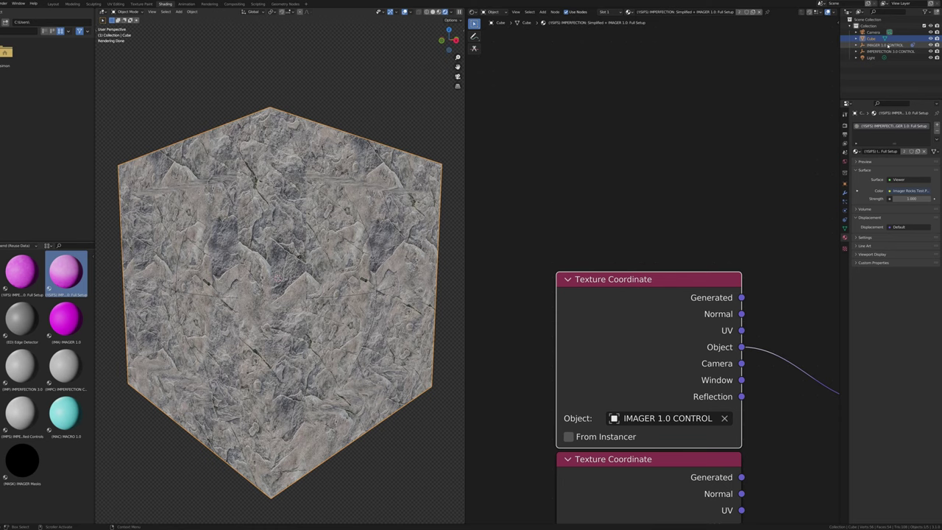
Examine the IMAGER 1.0 CONTROL empty's constraints, and reselect the cube to test its free rotation
left_click(889, 46)
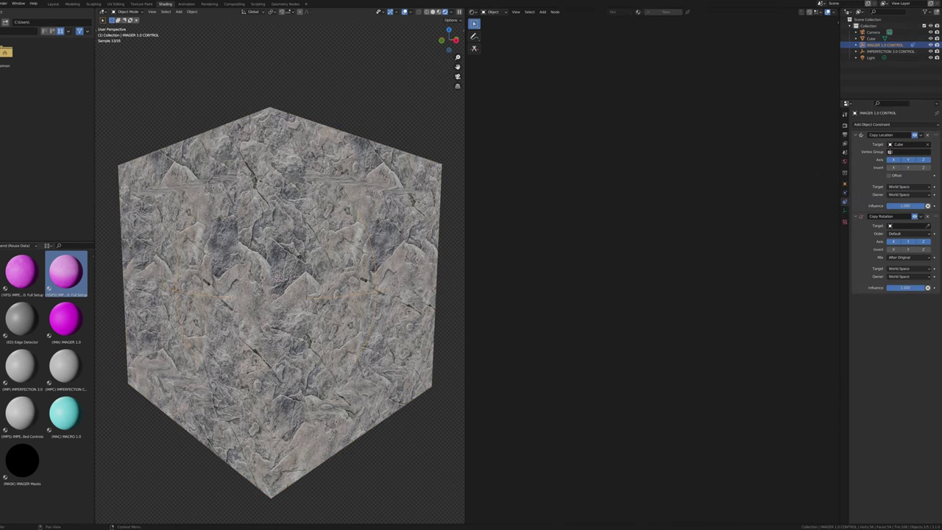
left_click(382, 256)
key("r")
key("r")
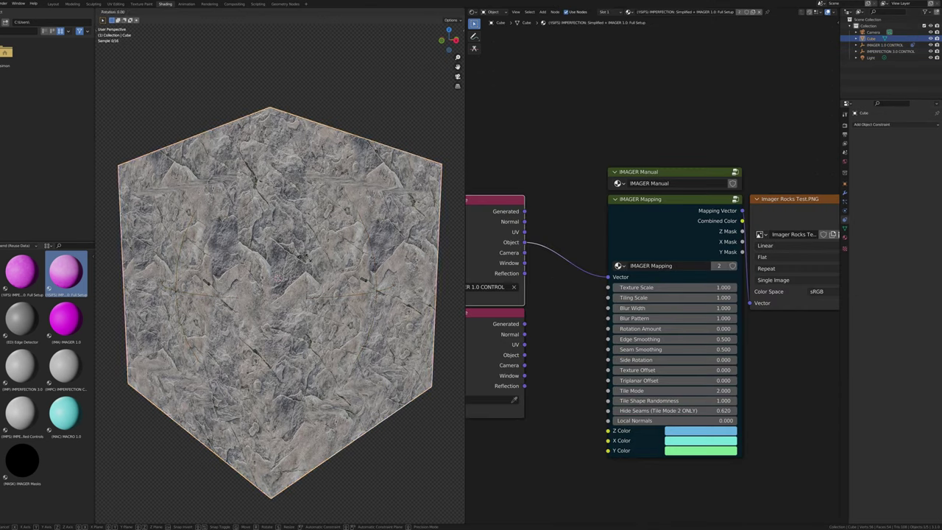
key("Escape")
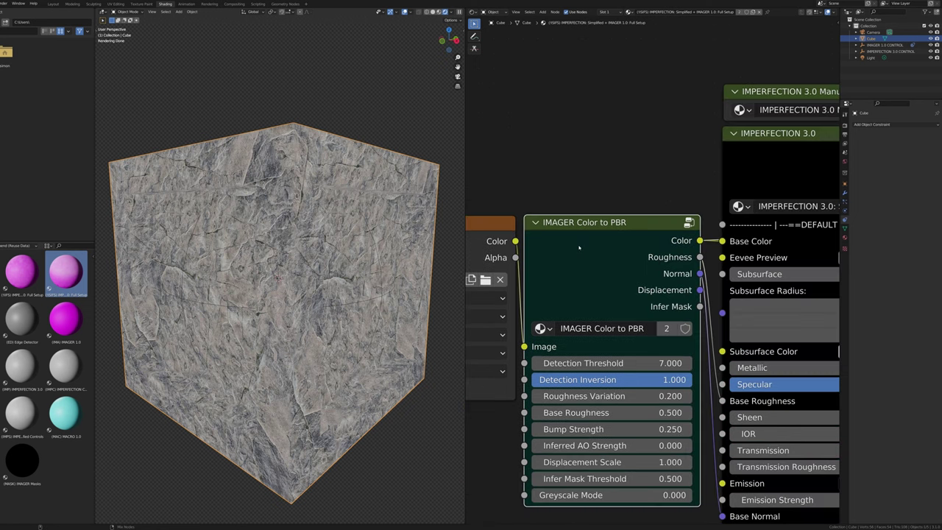
Preview the IMAGER Color to PBR node's outputs one after another on the cube
left_click(580, 248, "ctrl+shift")
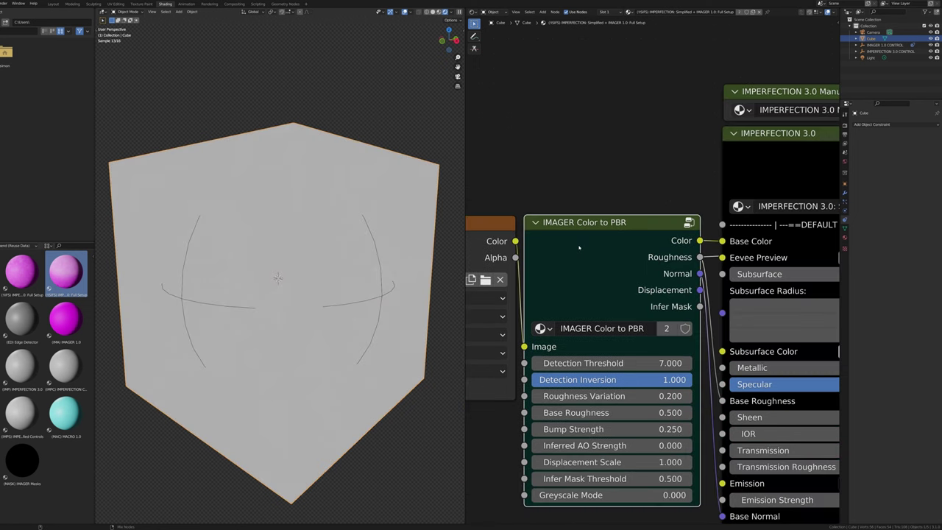
left_click(580, 248, "ctrl+shift")
left_click(579, 247, "ctrl+shift")
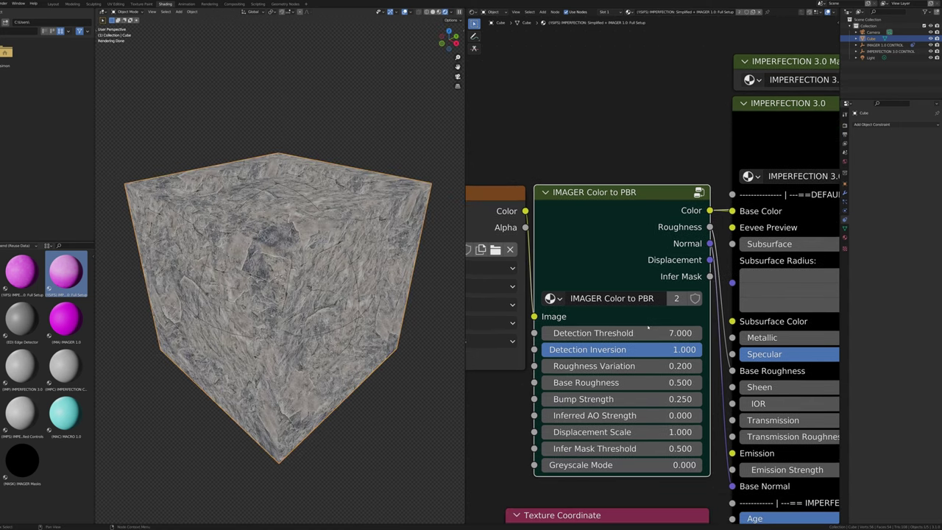
Set Inferred AO Strength to 1 and Detection Threshold to 7.76 on the IMAGER Color to PBR node, checking the rock's cracks
mouse_move(648, 328)
left_mouse_down()
mouse_move(681, 332)
mouse_move(649, 331)
left_mouse_up()
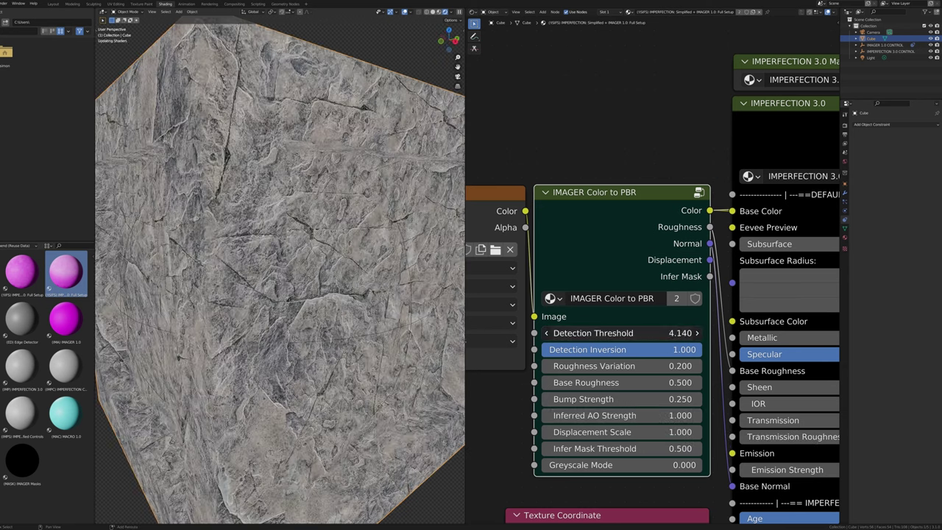
left_click_drag(622, 332, 650, 332)
scroll(323, 352, "down", 3)
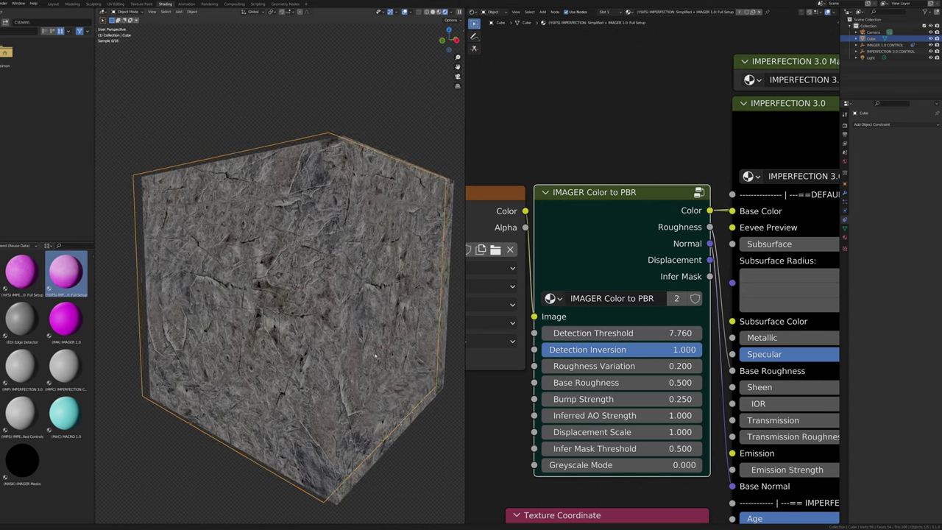
middle_click_drag(318, 351, 362, 351)
scroll(363, 351, "up", 8)
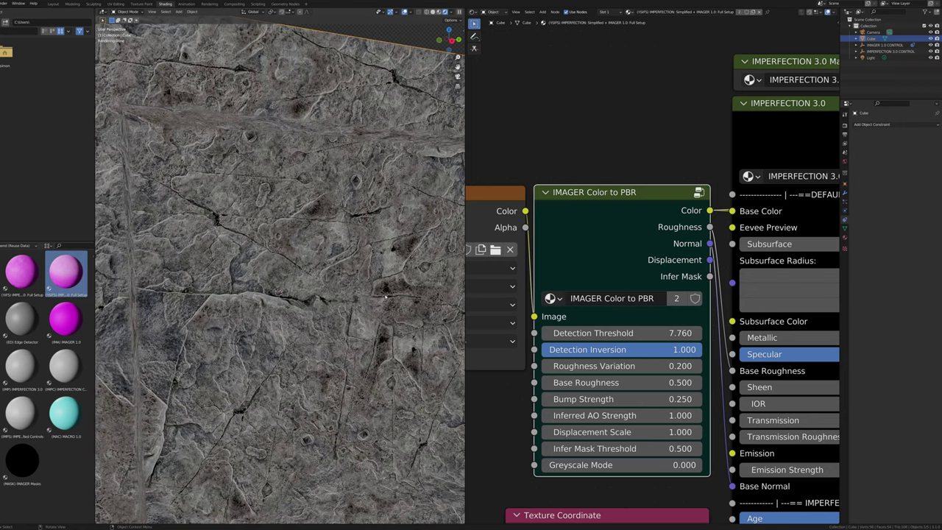
scroll(381, 299, "down", 8)
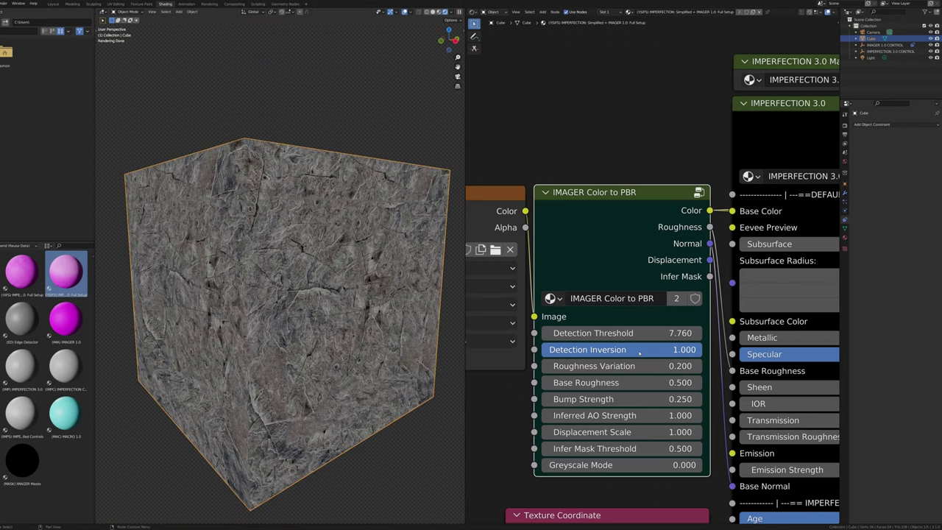
Preview the Roughness output, try Detection Threshold at -4.73 and different Roughness Variation values, and undo these changes
left_click_drag(640, 353, 487, 350)
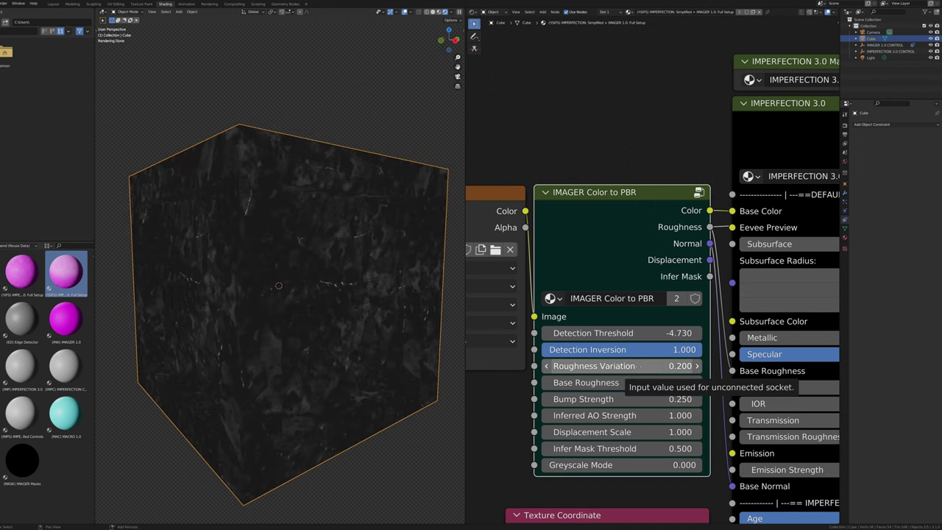
left_click_drag(625, 366, 589, 366)
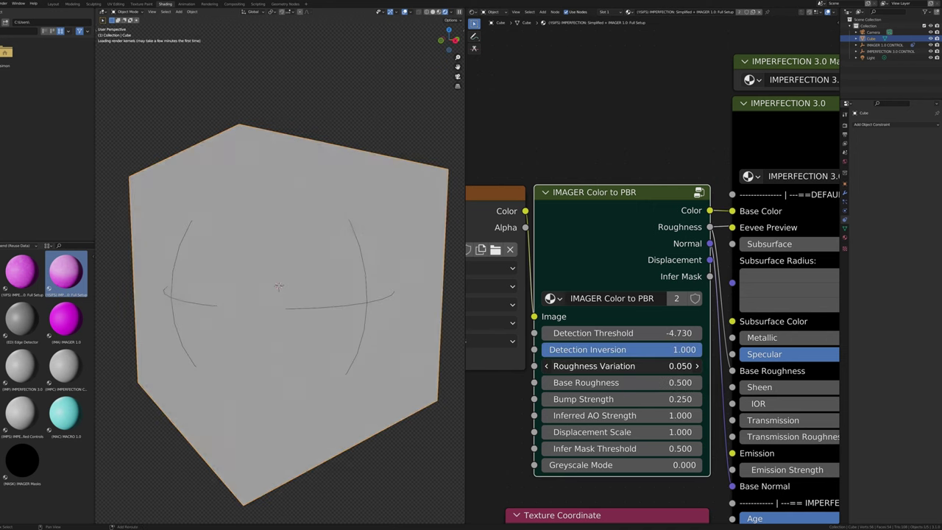
key("ctrl+z")
key("ctrl+z")
key("ctrl+z")
key("ctrl+z")
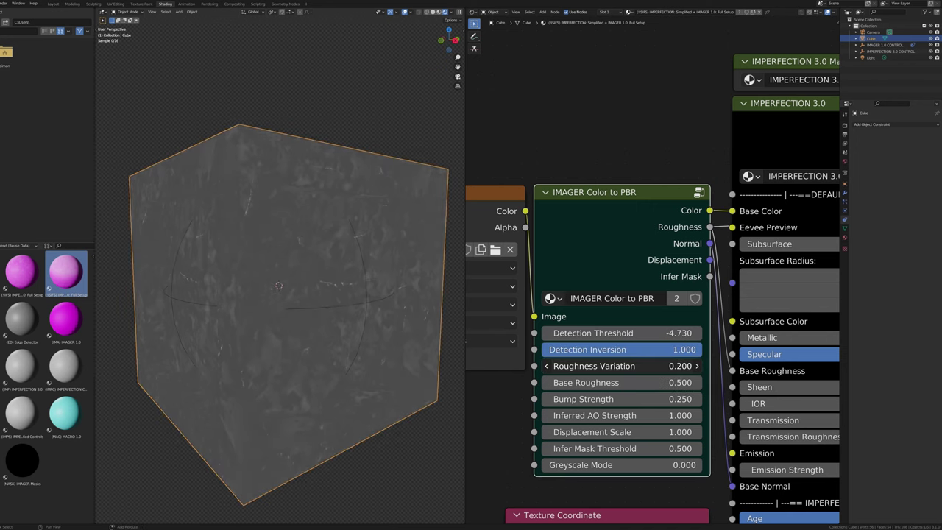
key("ctrl+z")
key("ctrl+z")
key("ctrl+z")
key("ctrl+z")
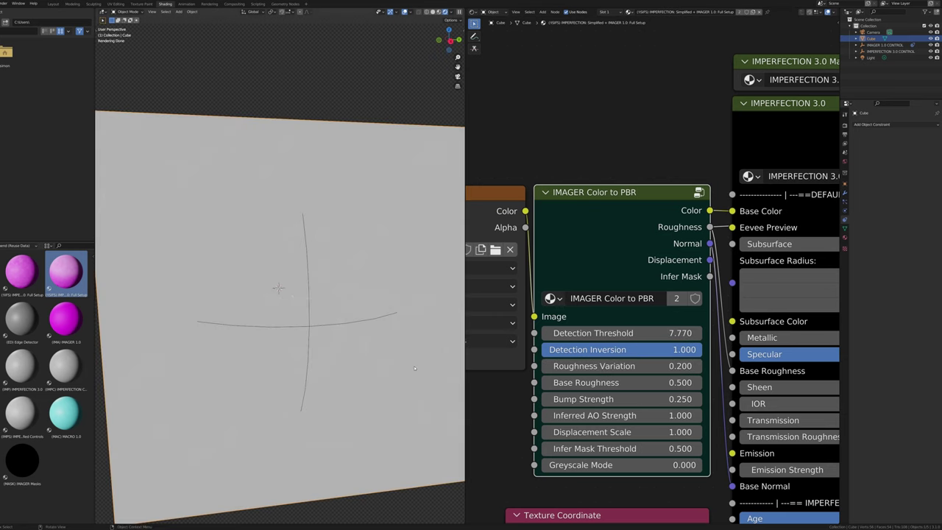
key("ctrl+z")
key("ctrl+z")
key("ctrl+z")
key("ctrl+z")
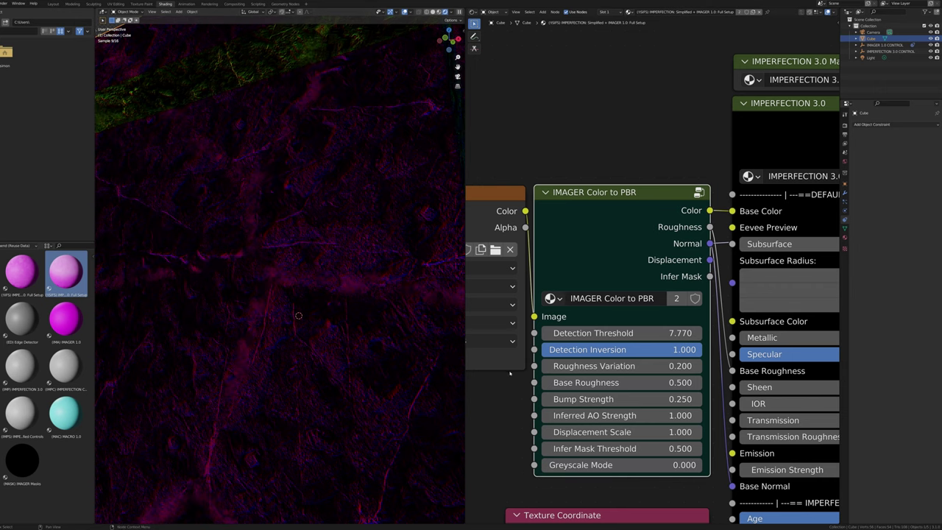
Try different Bump Strength and Inferred AO Strength values on the IMAGER Color to PBR node and undo them
left_click_drag(622, 399, 611, 399)
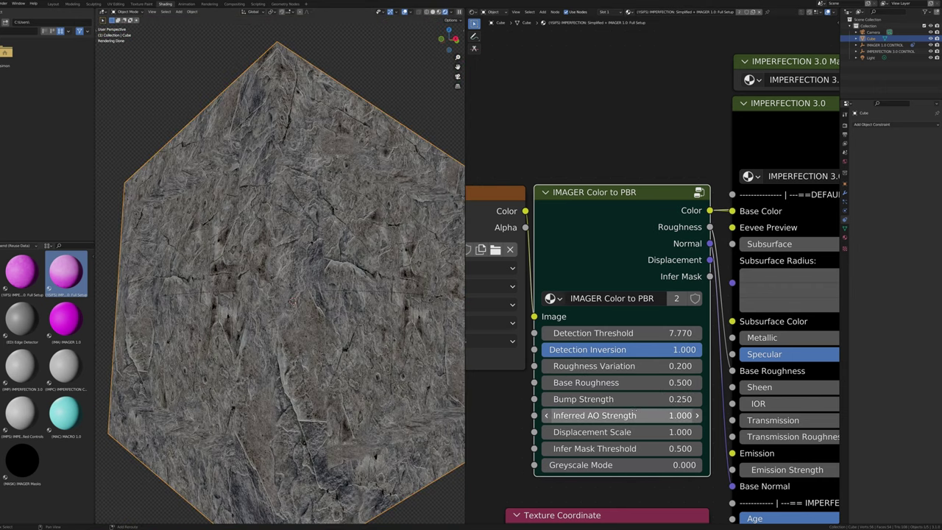
left_click_drag(619, 415, 645, 415)
key("ctrl+z")
key("ctrl+z")
key("ctrl+z")
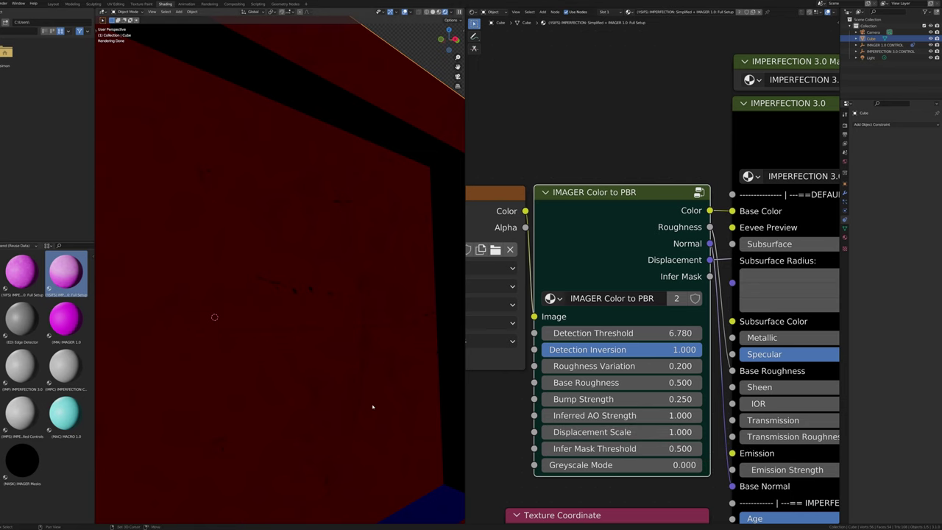
Preview the Displacement output, try Displacement Scale at 3.17 on the IMAGER Color to PBR node, and undo the change
key("ctrl+z")
key("ctrl+z")
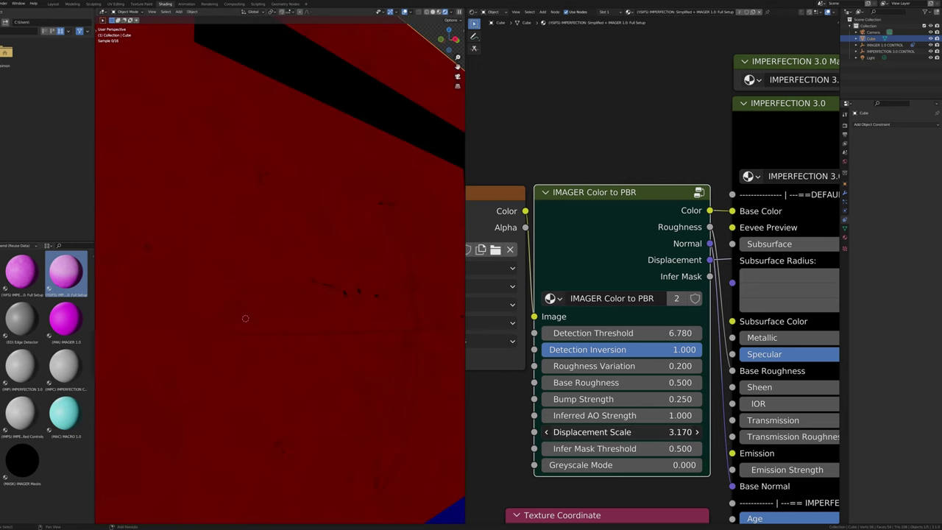
key("ctrl+z")
key("ctrl+z")
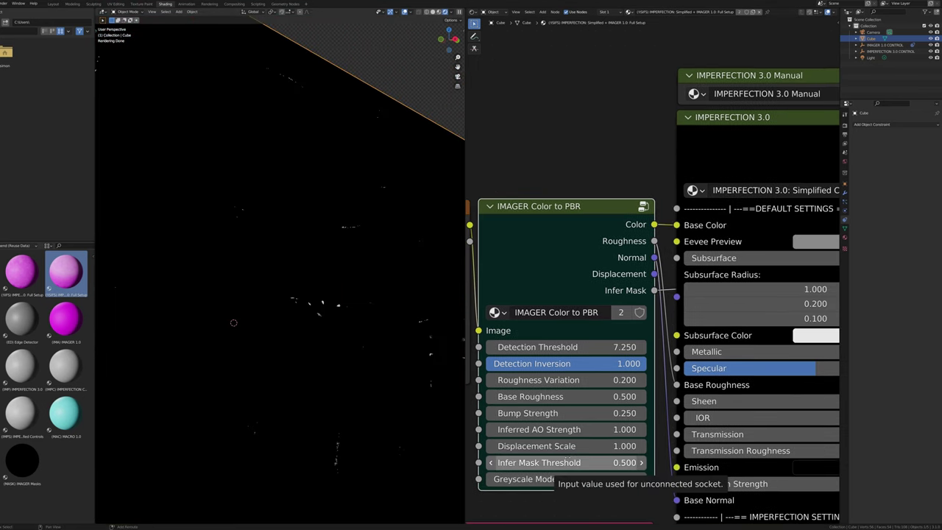
Try different Infer Mask Threshold and Greyscale Mode values on the IMAGER Color to PBR node
left_click_drag(566, 463, 677, 462)
left_click_drag(603, 463, 589, 463)
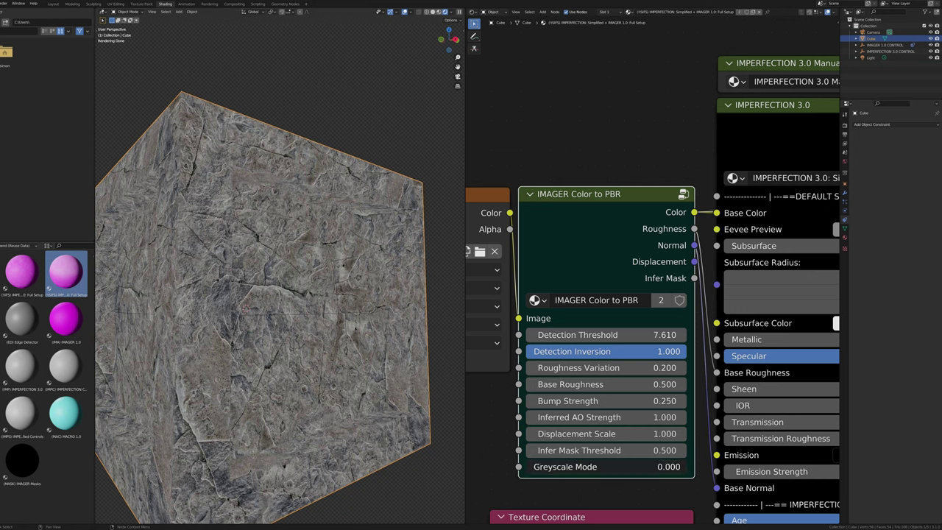
left_click_drag(533, 467, 677, 466)
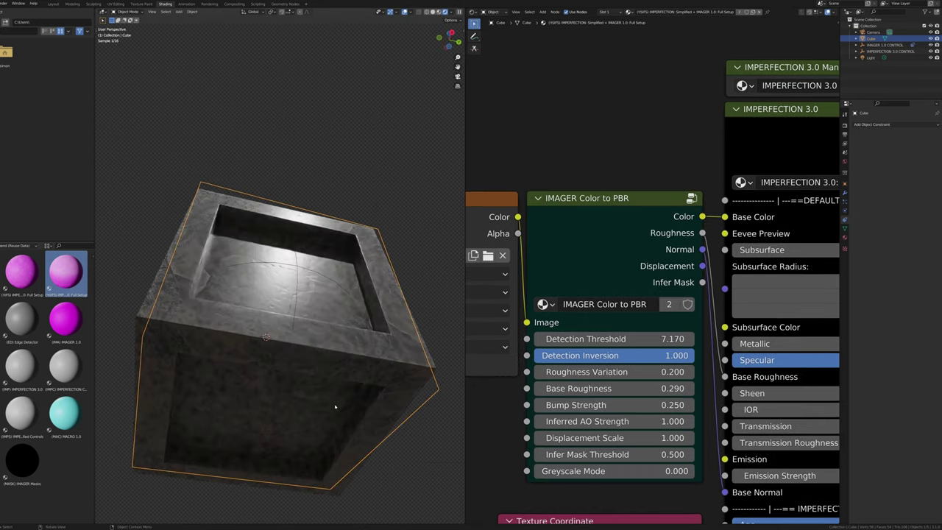
Inspect the shaded rock cube up close and examine the IMPERFECTION 3.0 node's default and imperfection settings
scroll(335, 406, "up", 3)
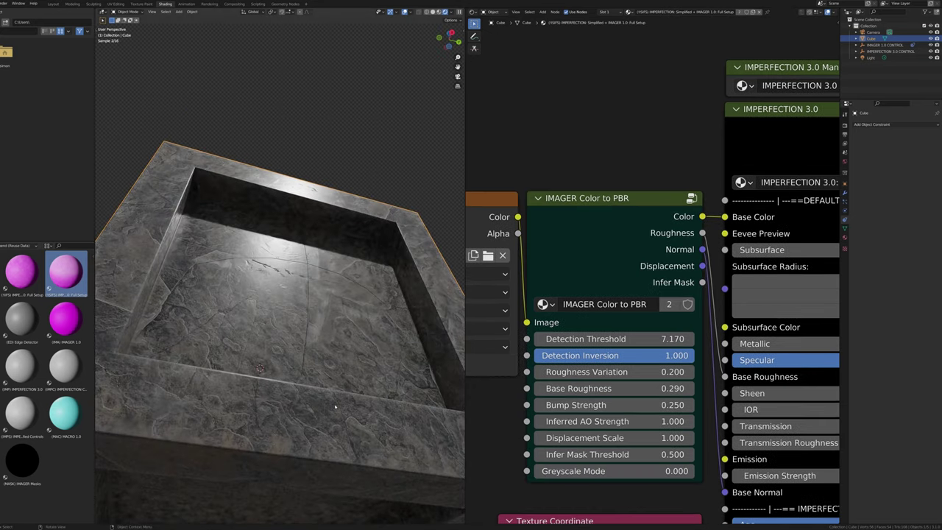
scroll(335, 407, "up", 2)
middle_click_drag(335, 407, 339, 398)
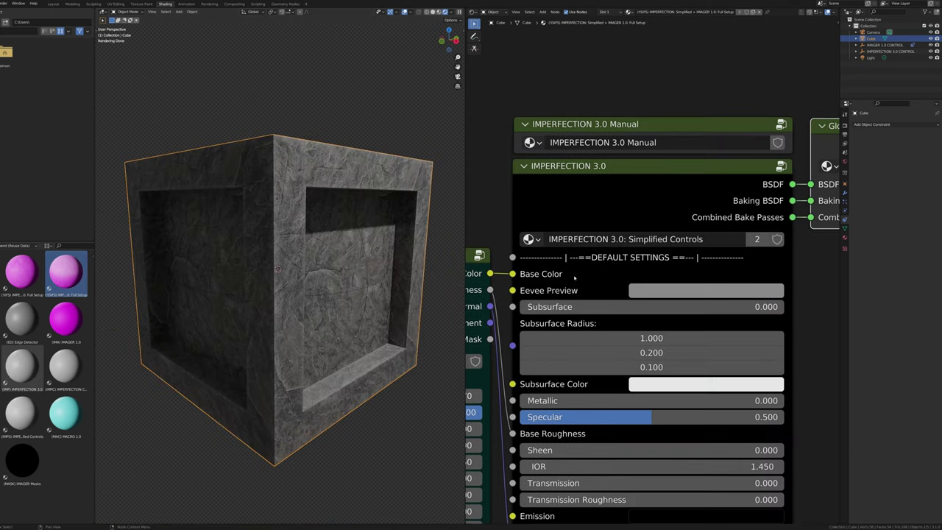
middle_click_drag(523, 258, 557, 174)
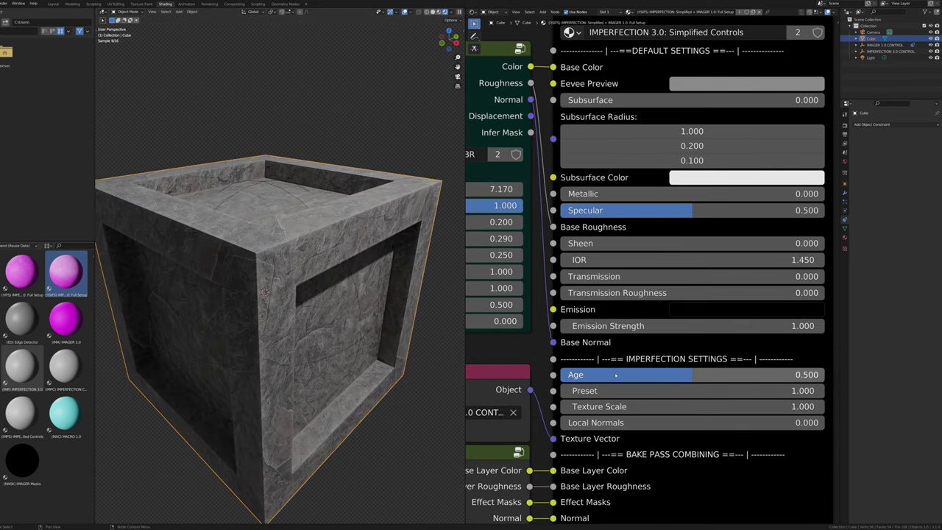
Try Age at 1.000 and Preset values such as 3 and 2 on the IMPERFECTION 3.0: Simplified Controls node
left_click_drag(614, 374, 824, 375)
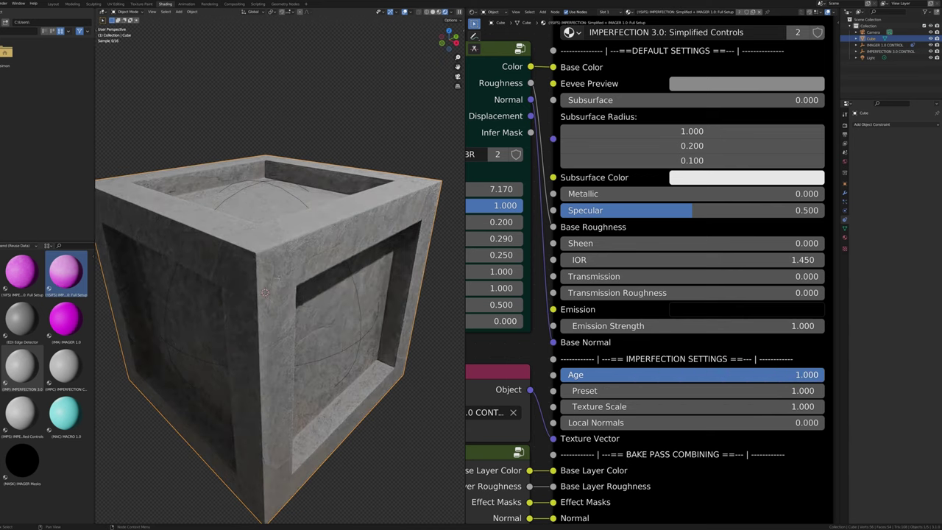
right_click(824, 374)
left_click(819, 391)
left_click(819, 391)
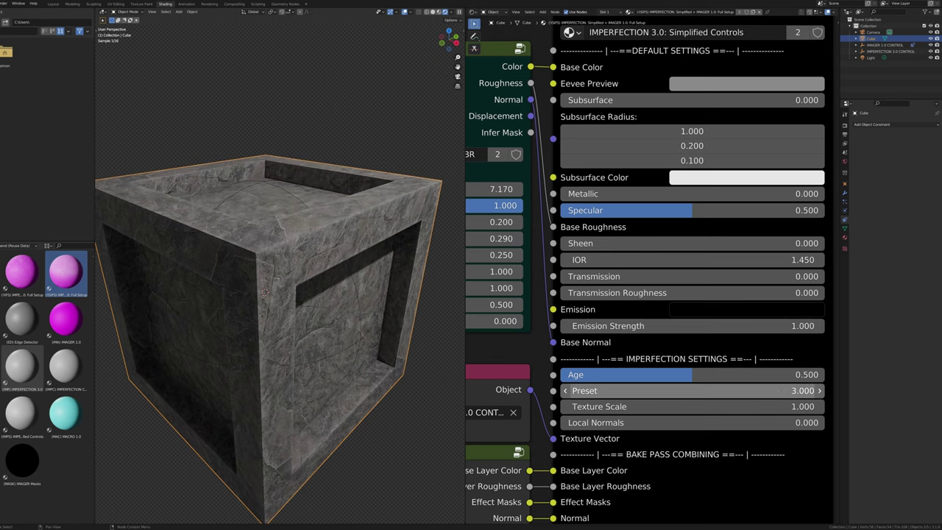
left_click(820, 390)
left_click(776, 391)
type("2")
key("Return")
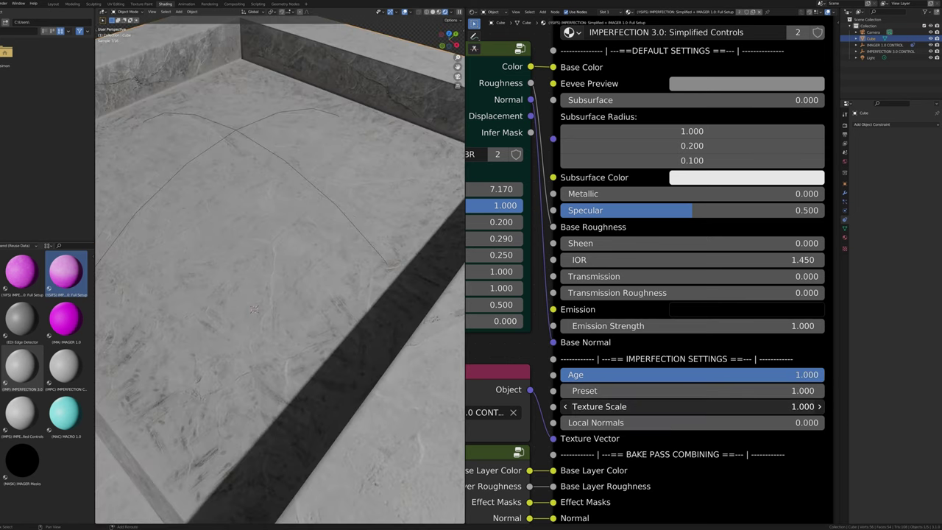
Try lower values for the simplified node's imperfection Texture Scale, such as 0.380
left_click_drag(692, 406, 602, 407)
right_click(642, 407)
key("ctrl+z")
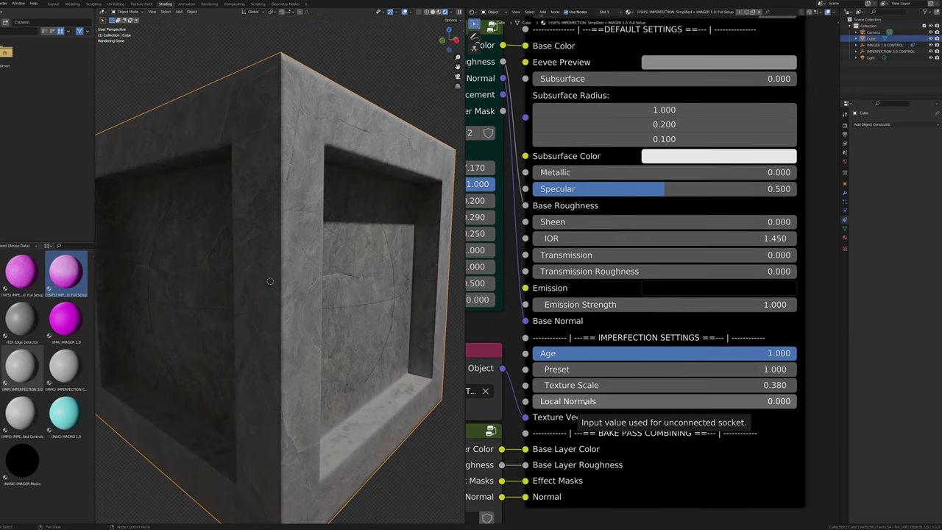
Try Local Normals at 1.000 on the simplified IMPERFECTION node and return it to 0
left_click_drag(585, 403, 780, 402)
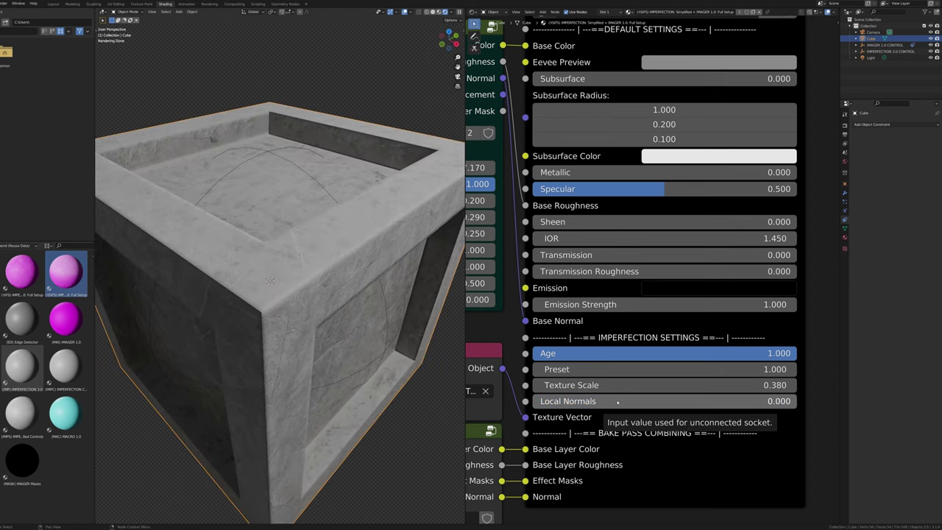
left_click_drag(565, 401, 788, 401)
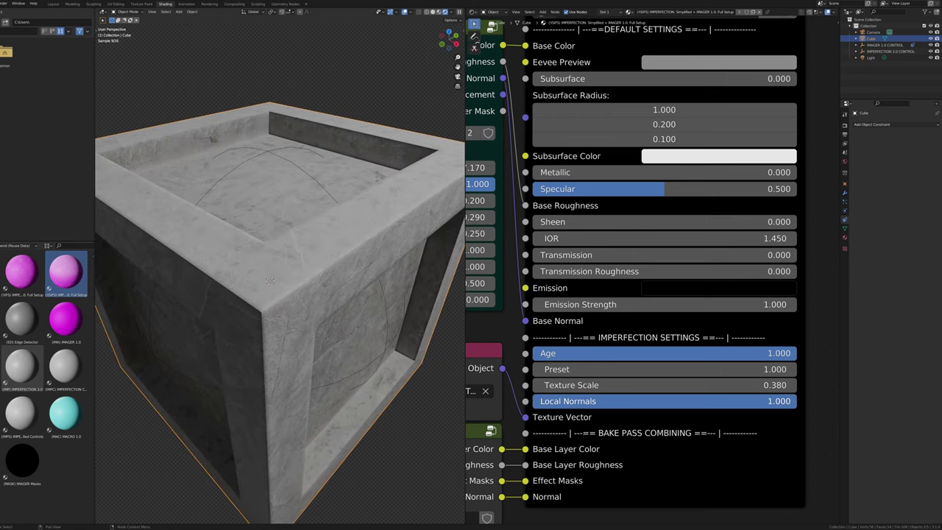
left_click_drag(788, 401, 533, 401)
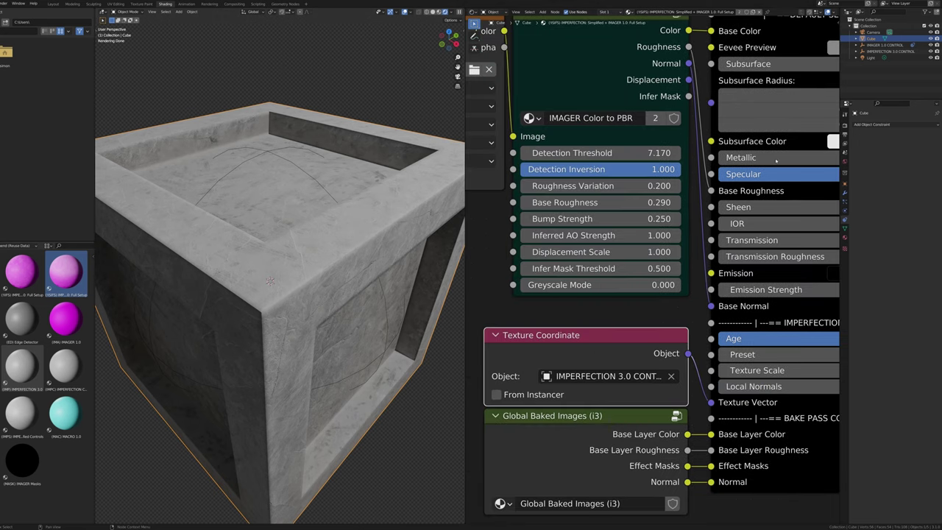
Examine the Global Switch (i3) and Material Output nodes at the end of the simplified setup
key("s")
key("z")
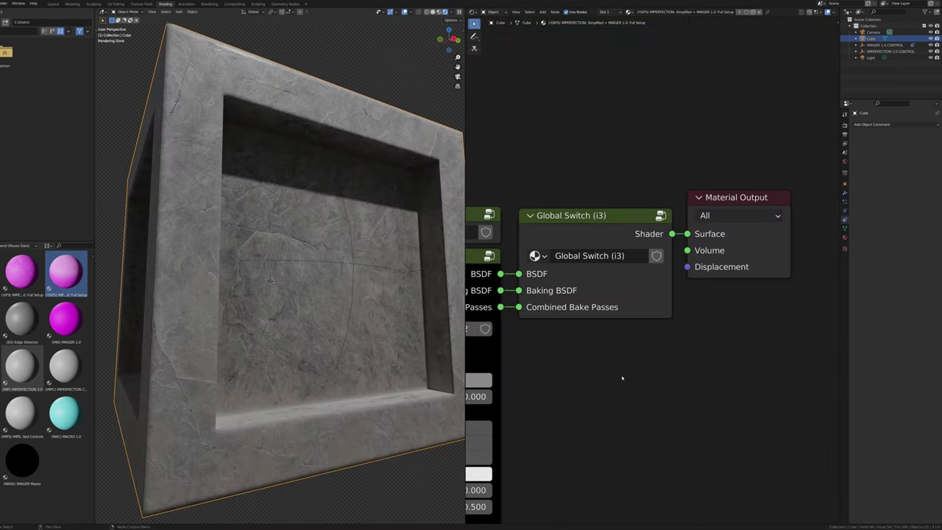
scroll(610, 371, "down", 5)
middle_click_drag(500, 501, 711, 352)
scroll(711, 352, "up", 9)
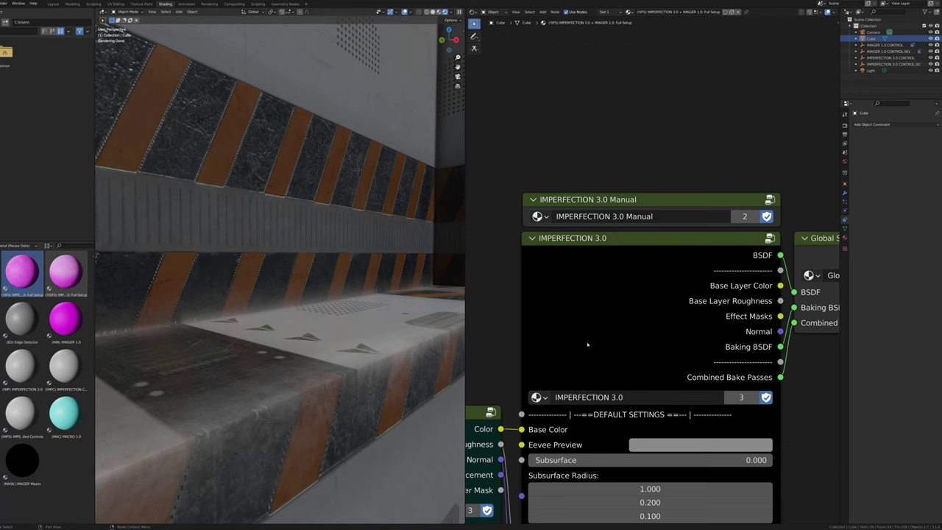
Look over the full IMPERFECTION 3.0 node tree and examine its default and imperfection settings
scroll(588, 344, "down", 6)
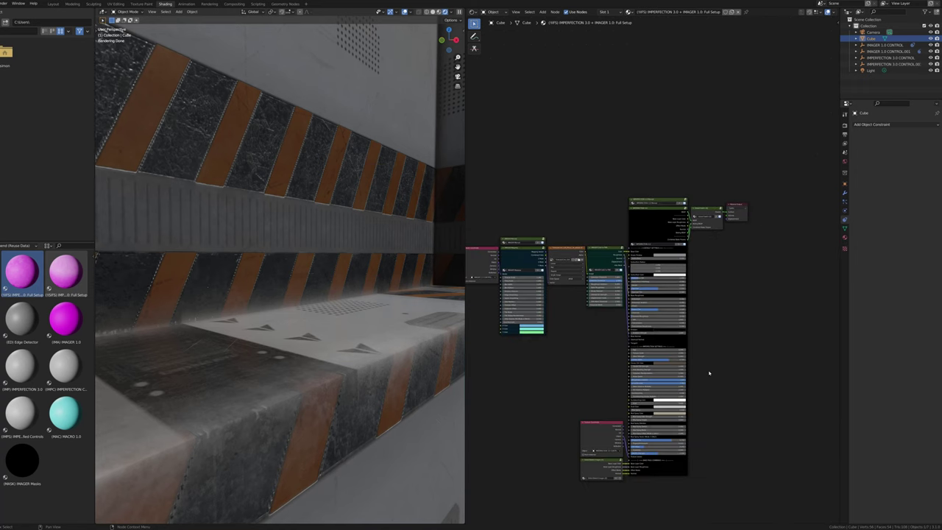
scroll(670, 239, "up", 8)
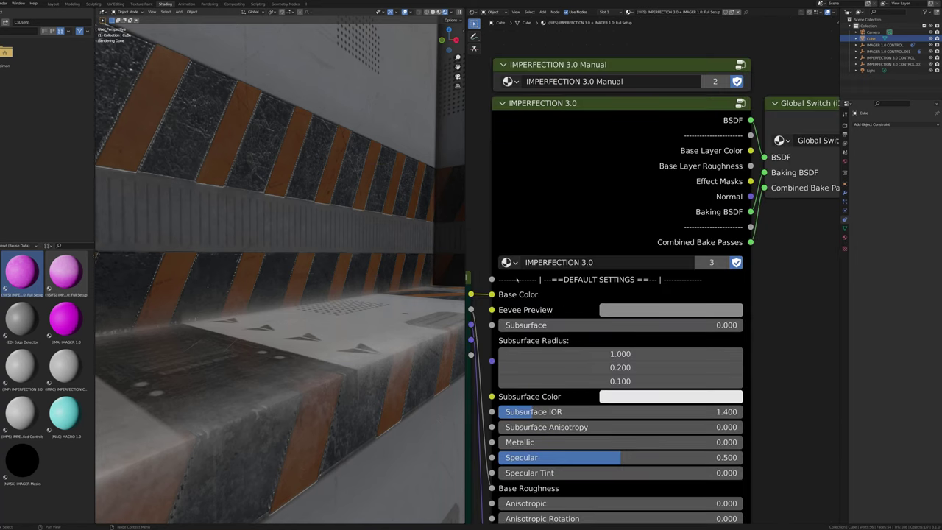
middle_click_drag(580, 505, 606, 351)
middle_click_drag(564, 402, 589, 231)
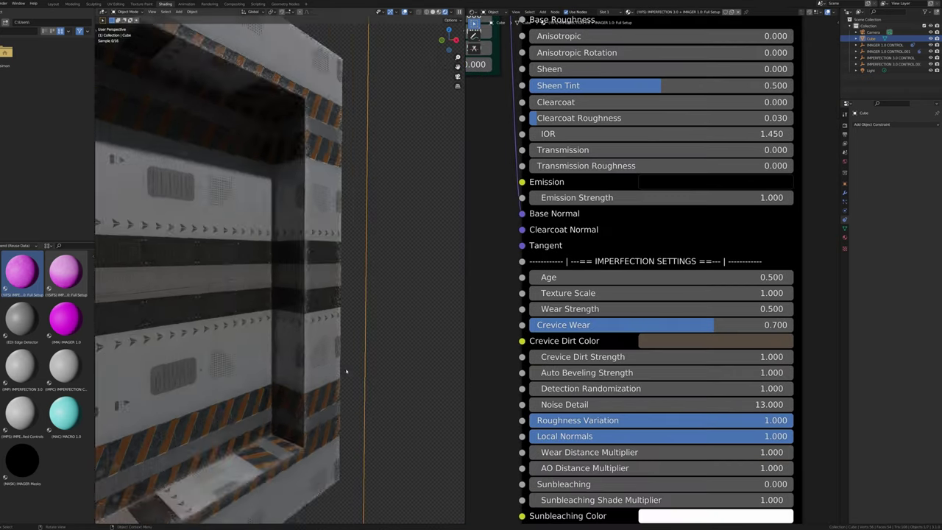
Try different Age values and Wear Strength at 1.000 and 0.000 on the full IMPERFECTION 3.0 node, returning both to 0.500
middle_click_drag(346, 372, 412, 332)
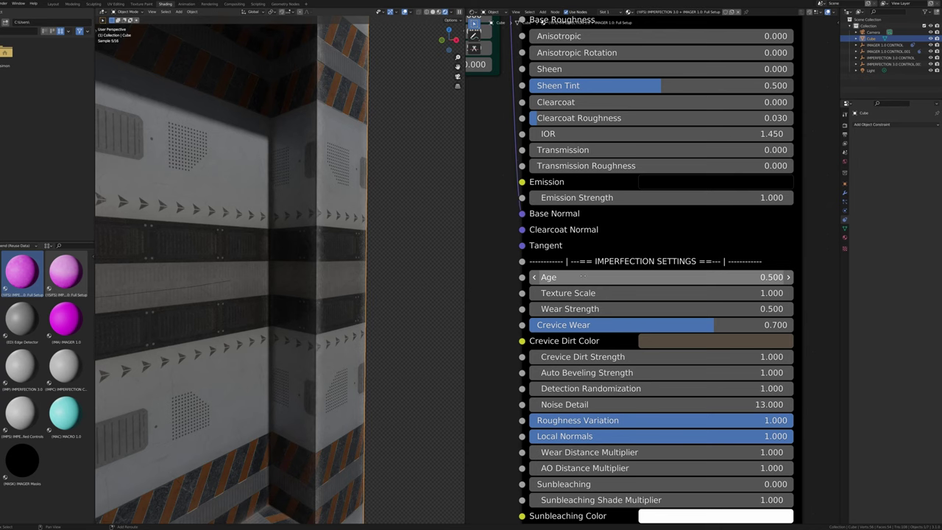
mouse_move(583, 277)
left_mouse_down()
mouse_move(647, 276)
mouse_move(515, 276)
mouse_move(574, 277)
left_mouse_up()
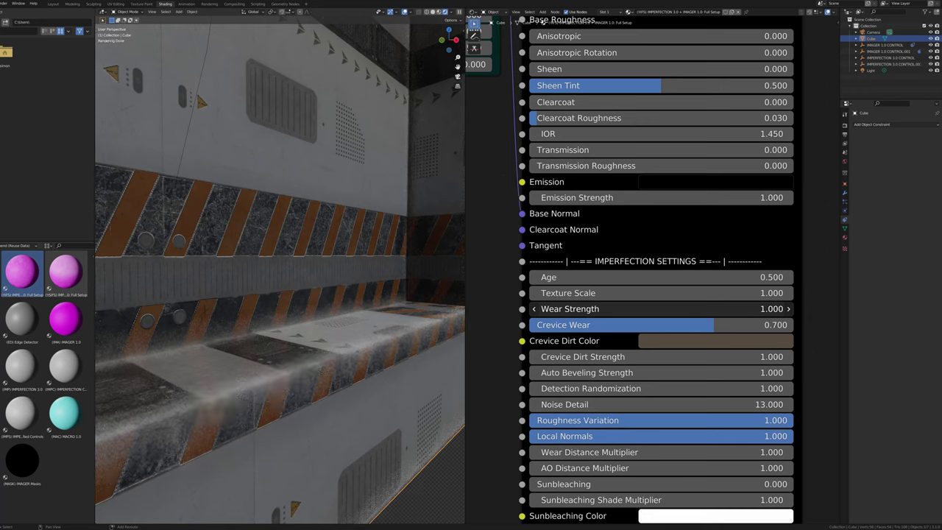
left_click_drag(661, 309, 587, 309)
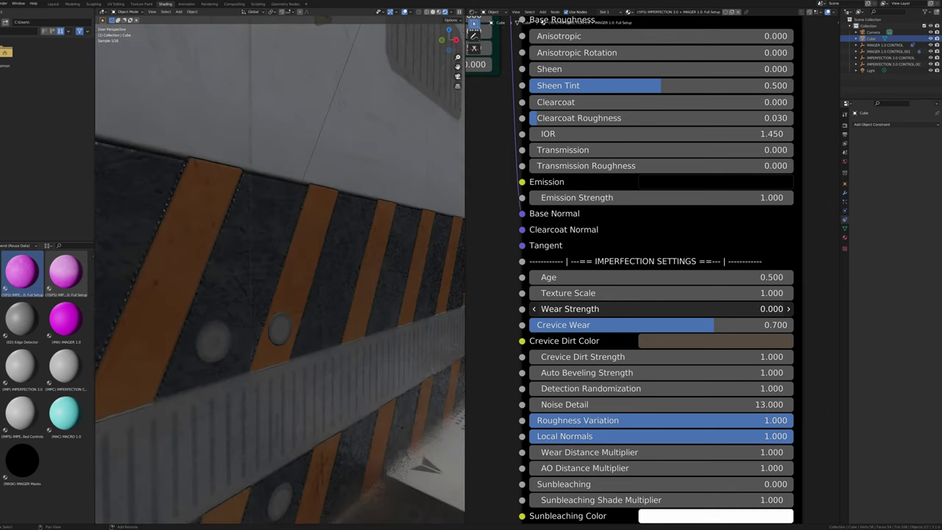
left_click_drag(661, 309, 700, 309)
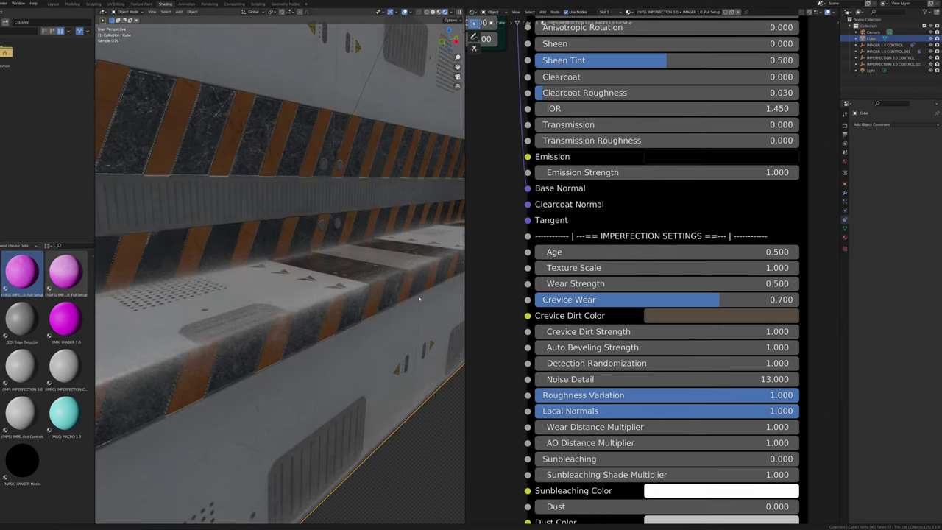
View the cube's recessed corner up close and try Crevice Wear between 1.000 and its minimum, returning it to 0.700
middle_click_drag(419, 299, 413, 327, "shift")
scroll(414, 327, "up", 1)
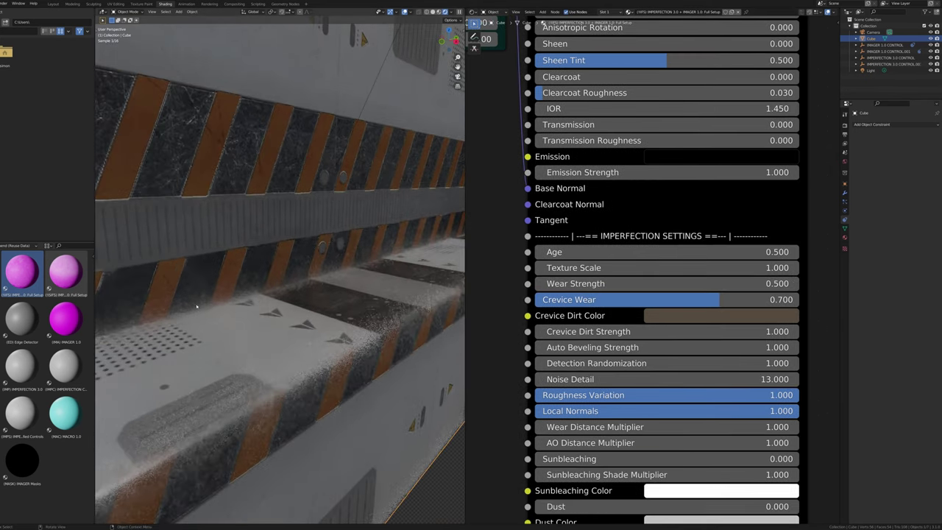
middle_click_drag(196, 306, 403, 260)
middle_click_drag(355, 288, 328, 324)
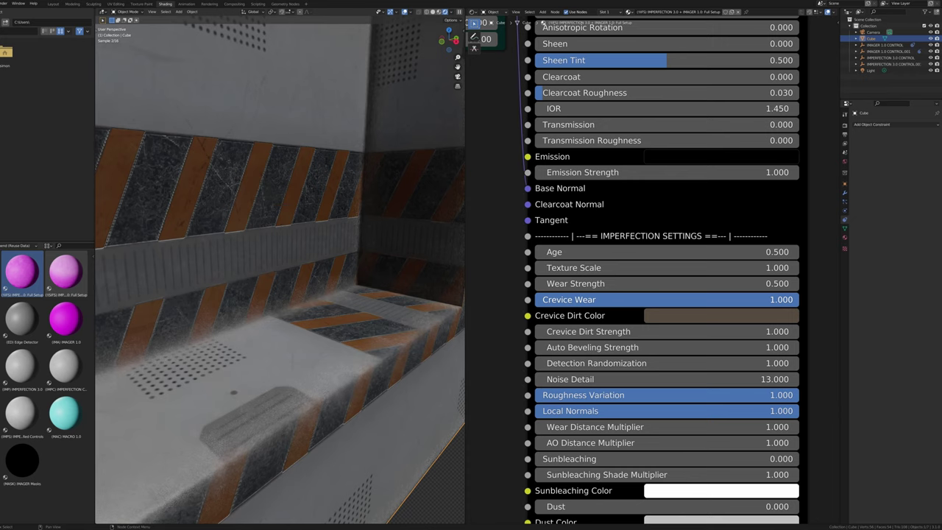
left_click_drag(795, 299, 535, 299)
right_click(702, 300)
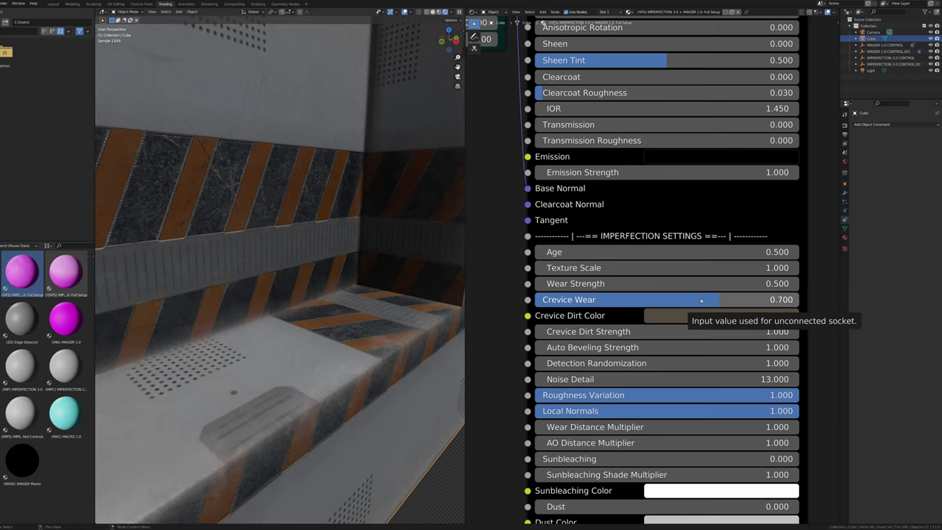
left_click_drag(702, 300, 526, 300)
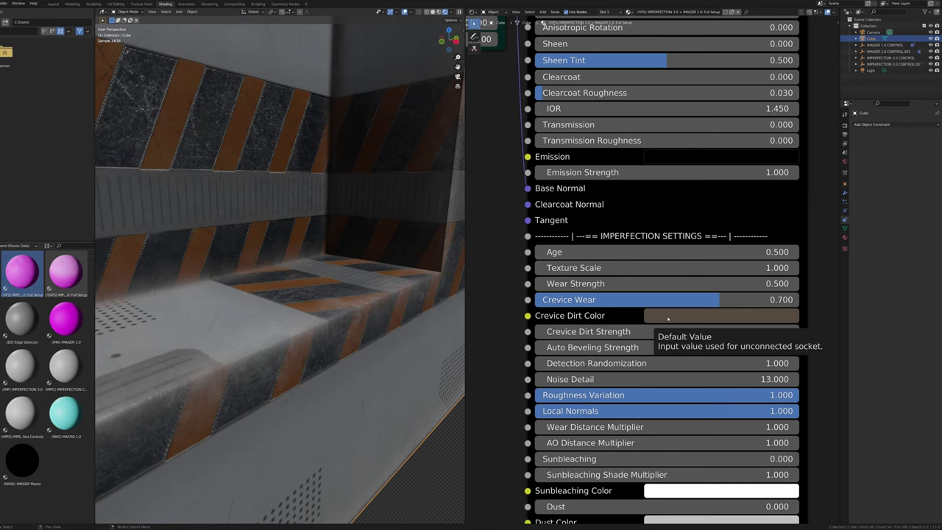
Try a brighter Crevice Dirt Color with V at 1.000 and a different hue, and undo the color changes
left_click(668, 318)
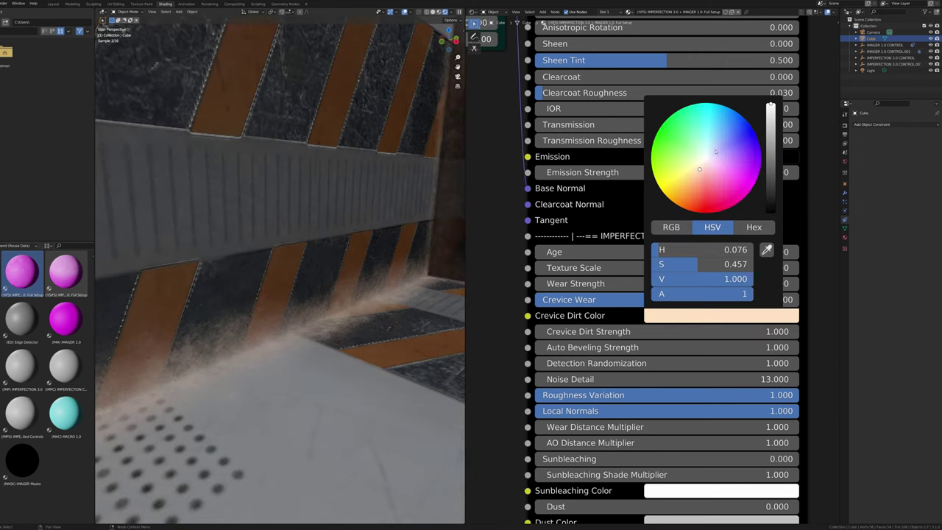
left_click(705, 211)
key("ctrl+z")
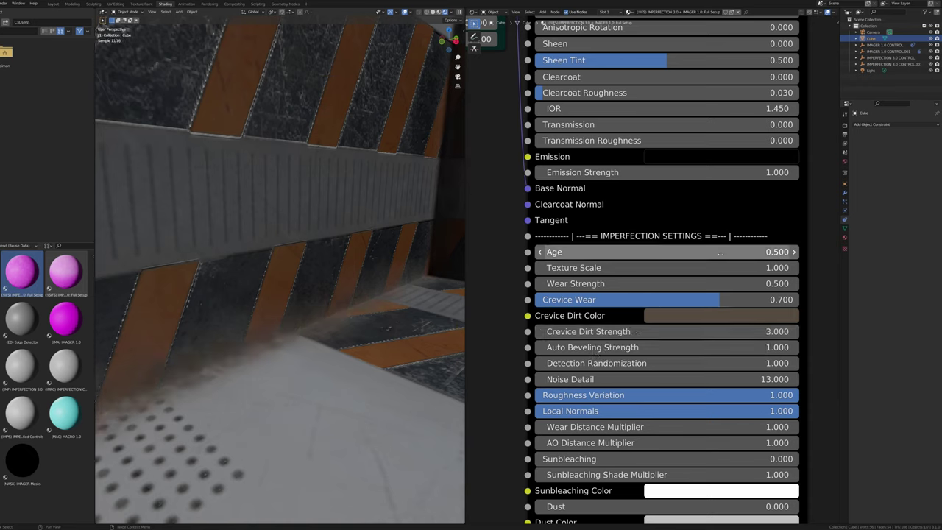
Try Crevice Dirt Strength at 10 and set it back to 1
left_click(683, 331)
type("0")
key("Return")
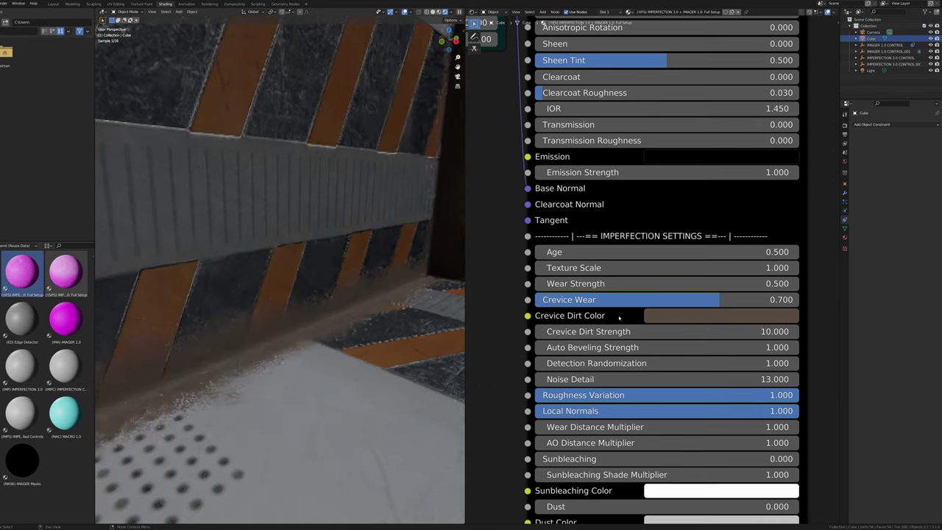
left_click(626, 331)
type("1")
key("Return")
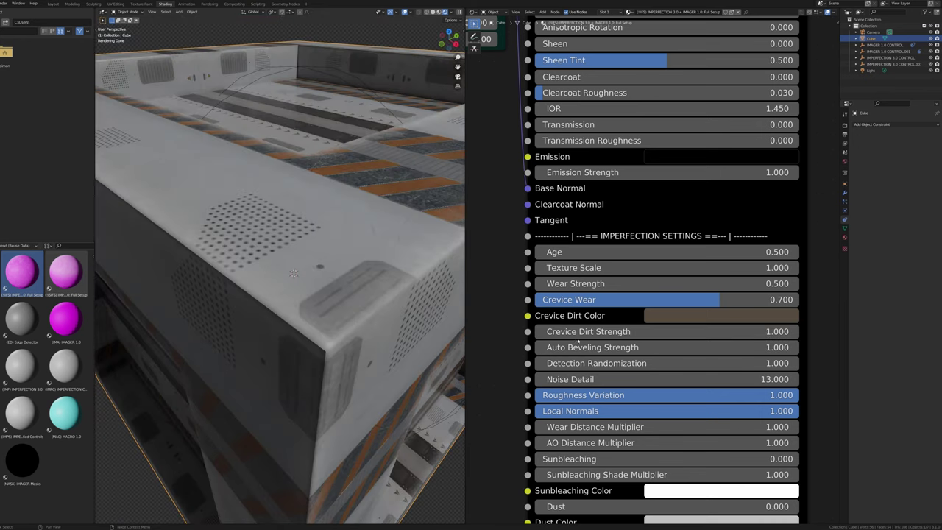
Try a lower Auto Beveling Strength and different Age values on the cube's outer edges
left_click_drag(666, 347, 559, 347, "shift")
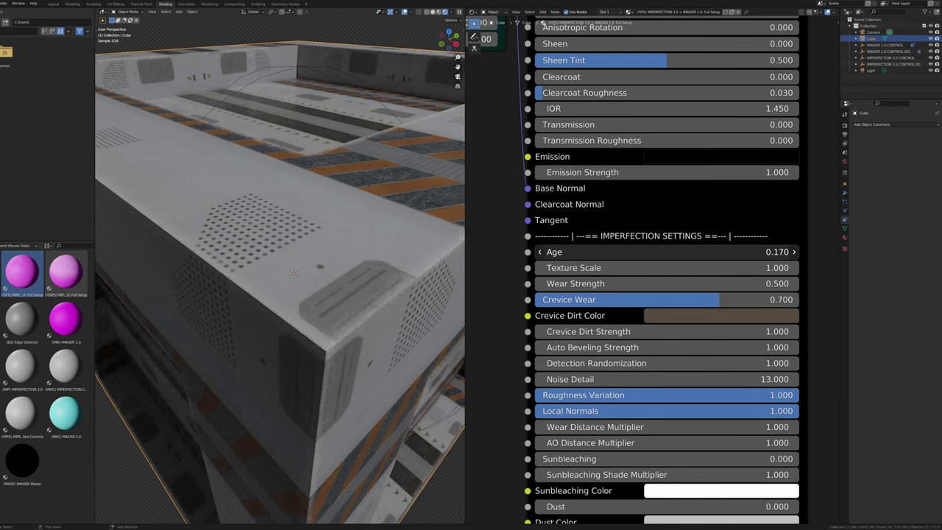
left_click_drag(729, 252, 765, 252)
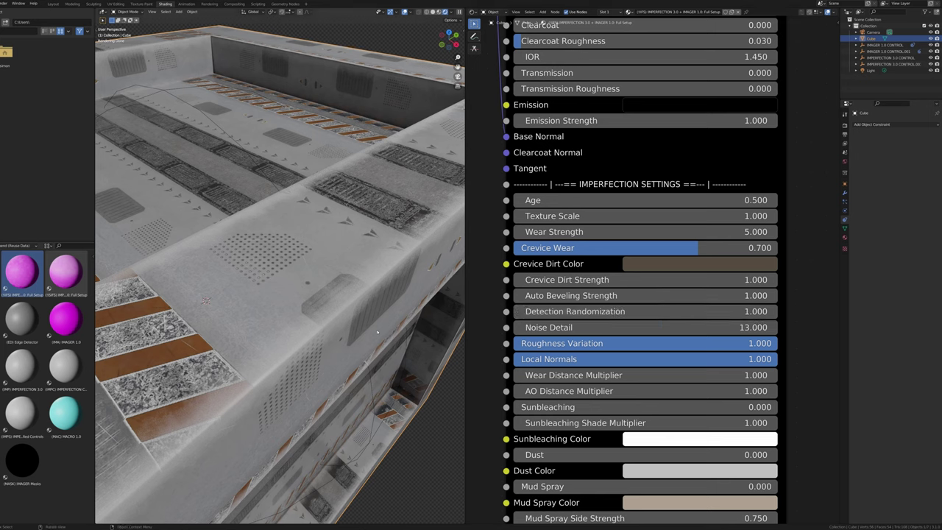
Try Detection Randomization at 0 and undo it, and try a lower Noise Detail value
left_click_drag(645, 311, 574, 311)
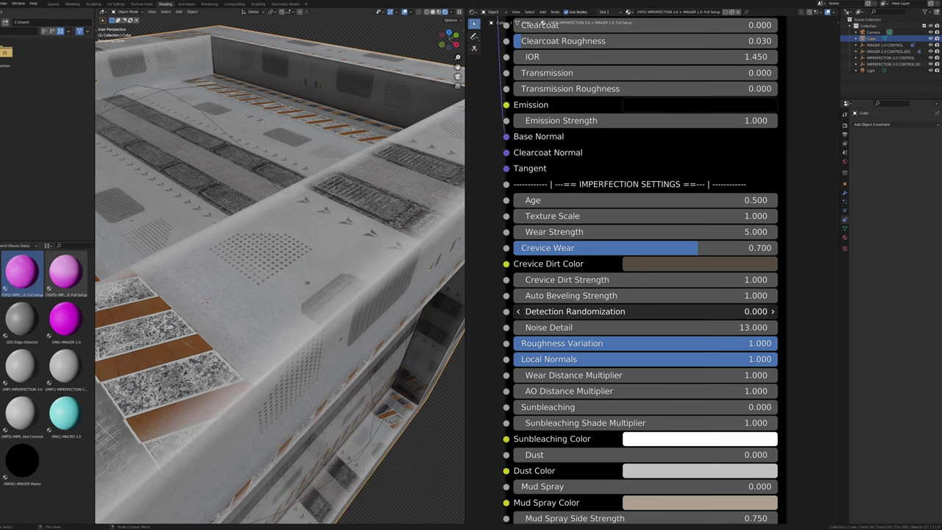
key("ctrl+z")
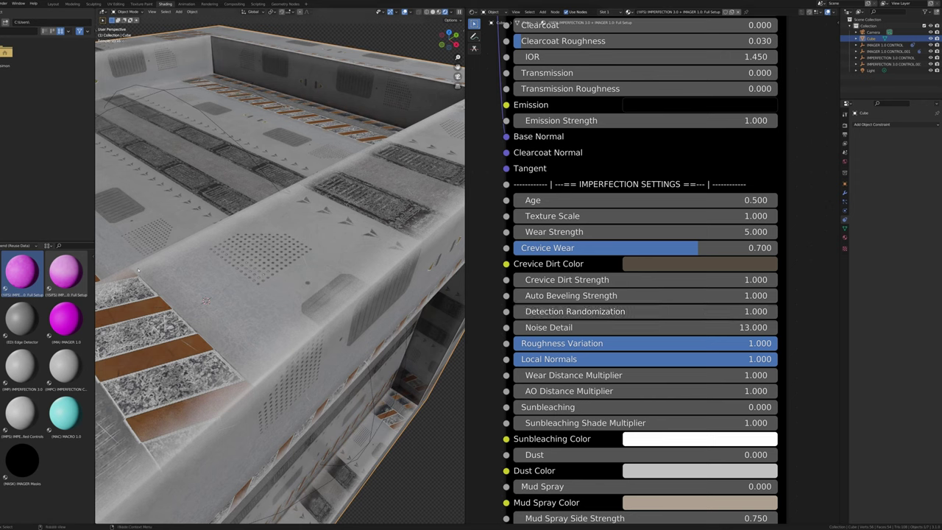
scroll(587, 298, "down", 1)
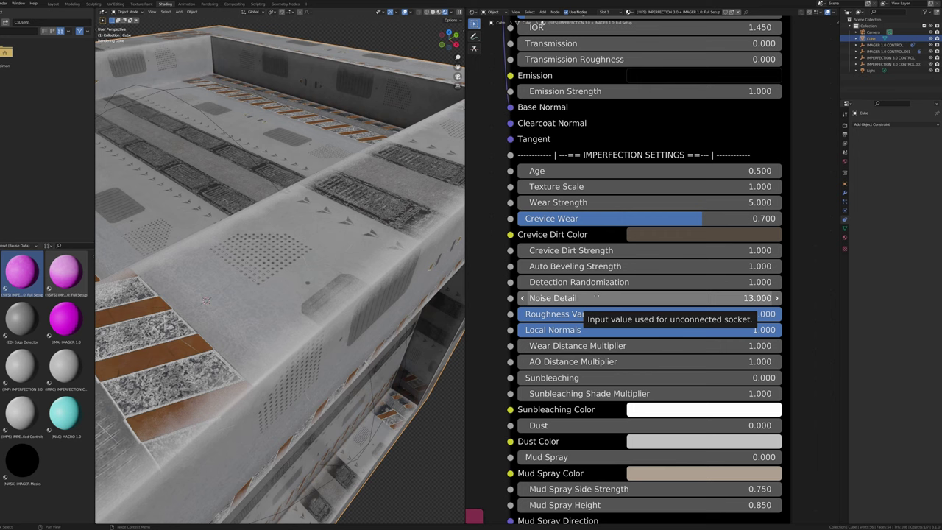
left_click_drag(594, 297, 360, 297)
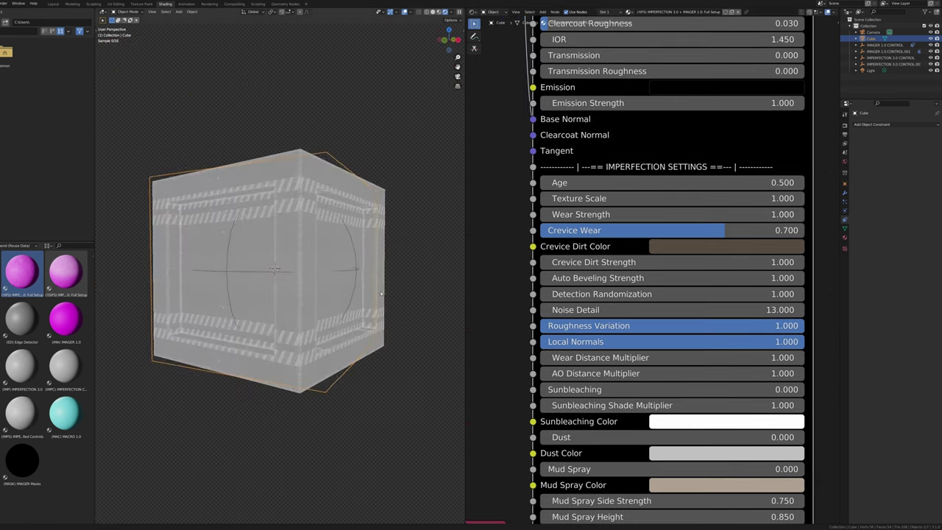
Try a lower Roughness Variation and different Local Normals values on the IMPERFECTION 3.0 node
middle_click_drag(316, 284, 390, 287)
left_click_drag(628, 326, 541, 326)
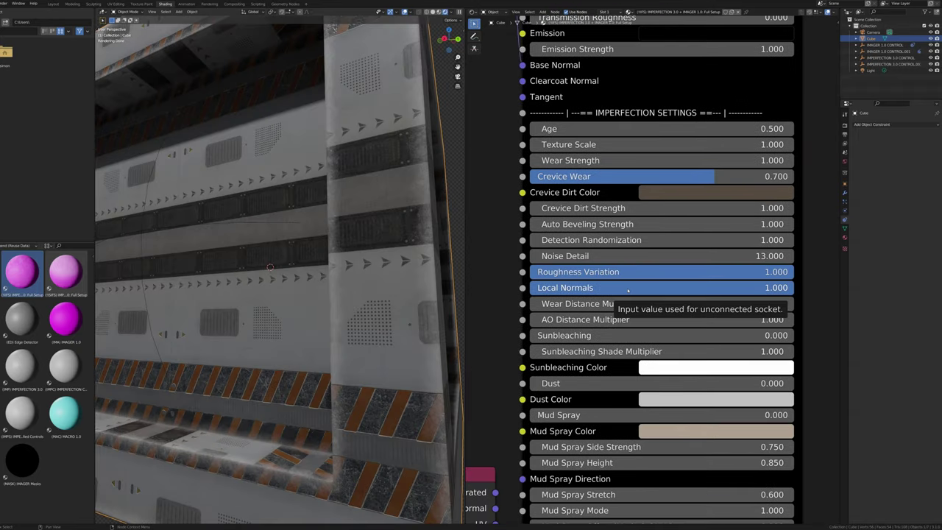
left_click_drag(628, 291, 798, 287)
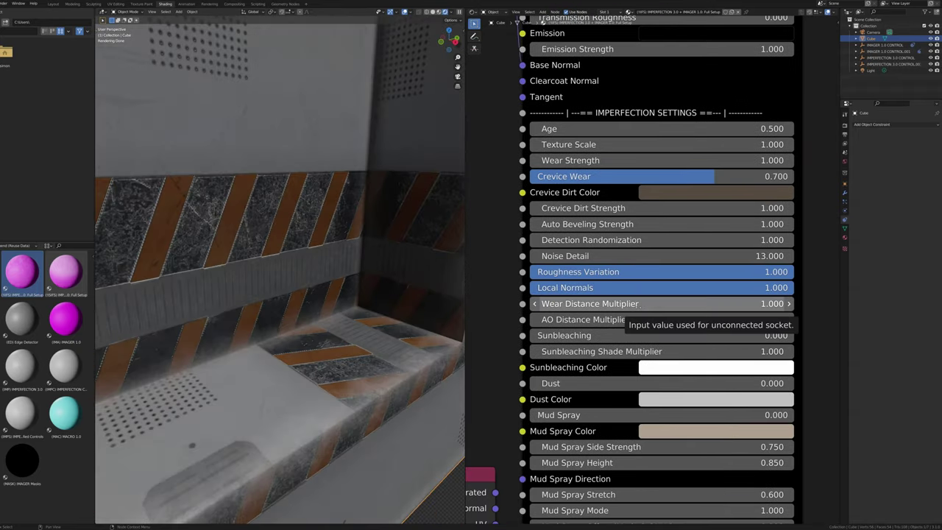
Try different Wear Distance Multiplier and AO Distance Multiplier values while viewing the cube's worn edges and crevices
left_click_drag(640, 304, 521, 304)
right_click(591, 304)
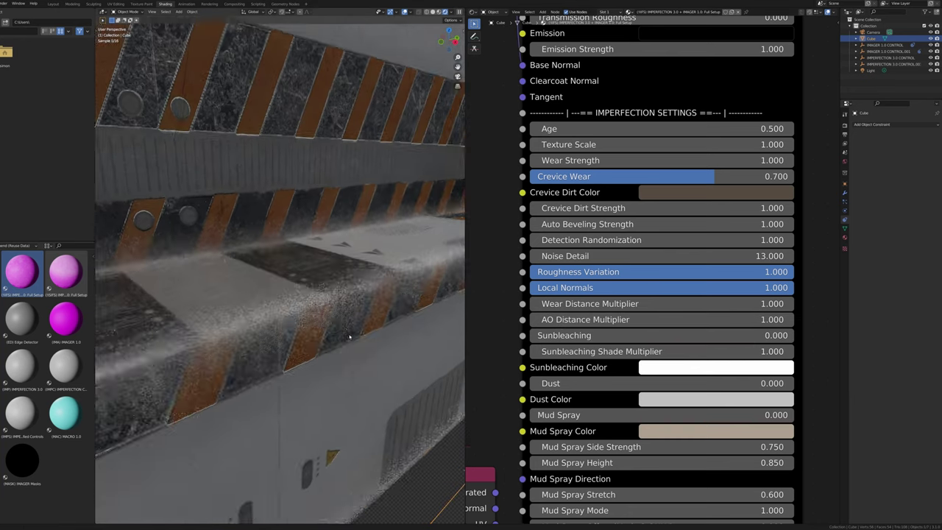
middle_click_drag(349, 337, 446, 328)
left_click_drag(547, 320, 669, 317)
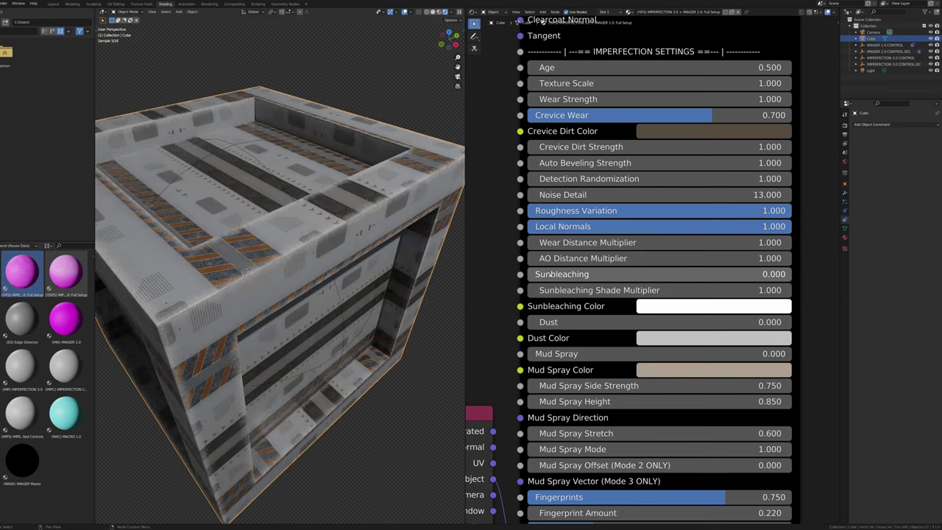
Raise Sunbleaching on the IMPERFECTION 3.0 node to 0.976
left_click_drag(548, 273, 663, 274)
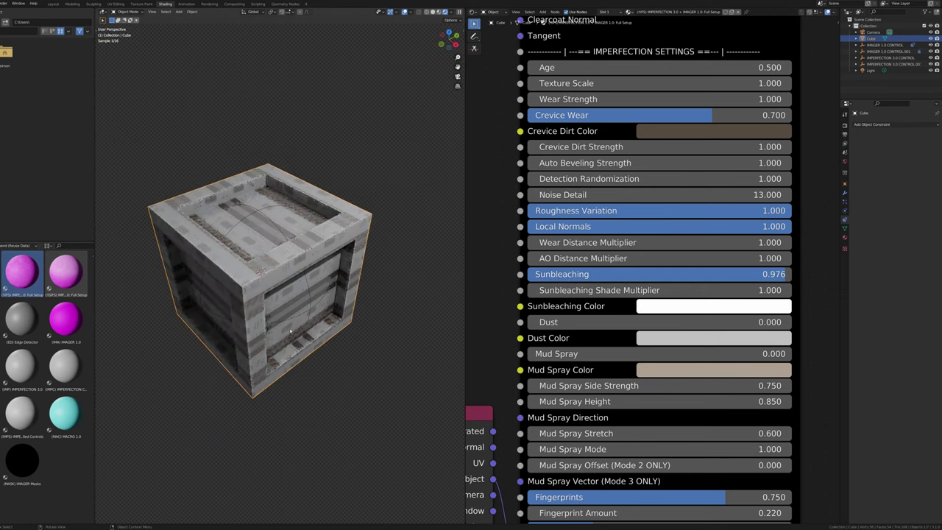
Try a Sunbleaching Shade Multiplier of 0.470 while viewing the recessed side of the cube, and cancel the change
middle_click_drag(291, 330, 261, 324)
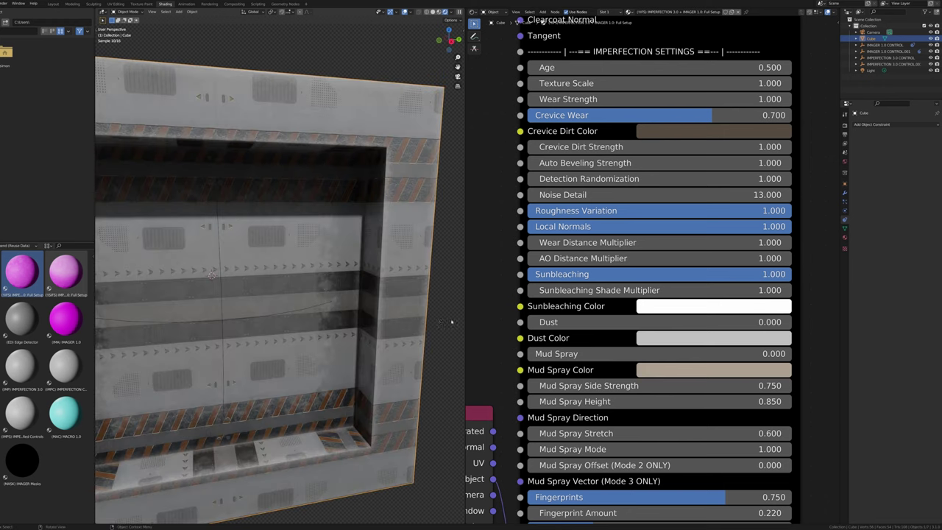
scroll(429, 324, "up", 1)
left_click_drag(663, 290, 623, 290)
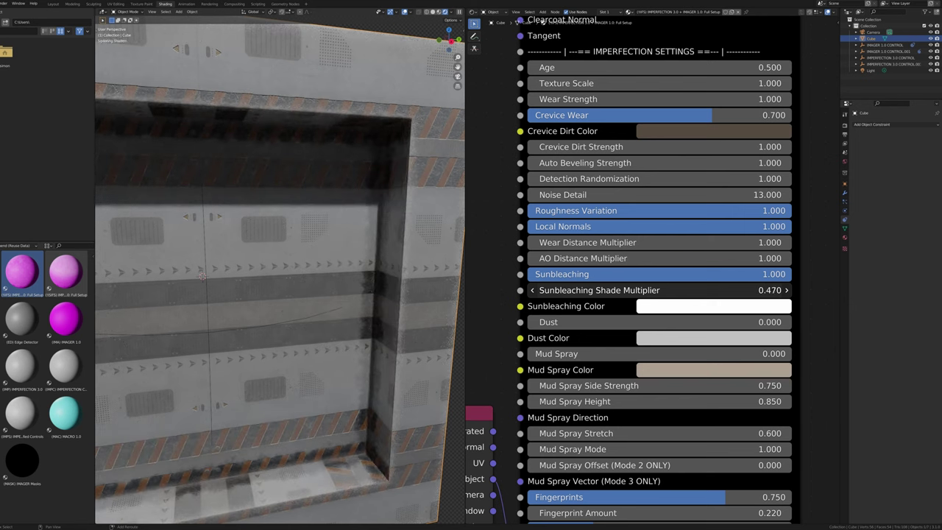
key("Escape")
Try a warm cream Sunbleaching Color with hue 0.098 and saturation 0.330, and other tints
middle_click_drag(681, 305, 673, 332)
left_click(673, 333)
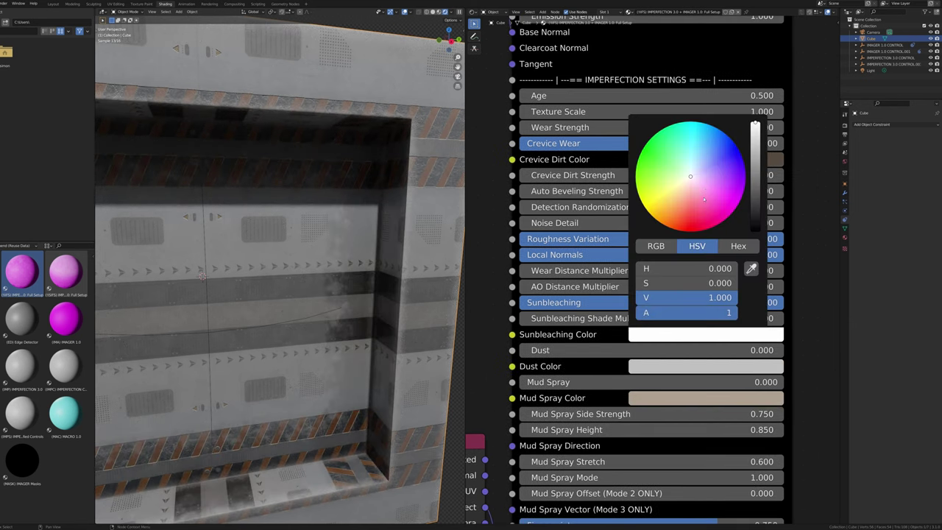
left_click(685, 183)
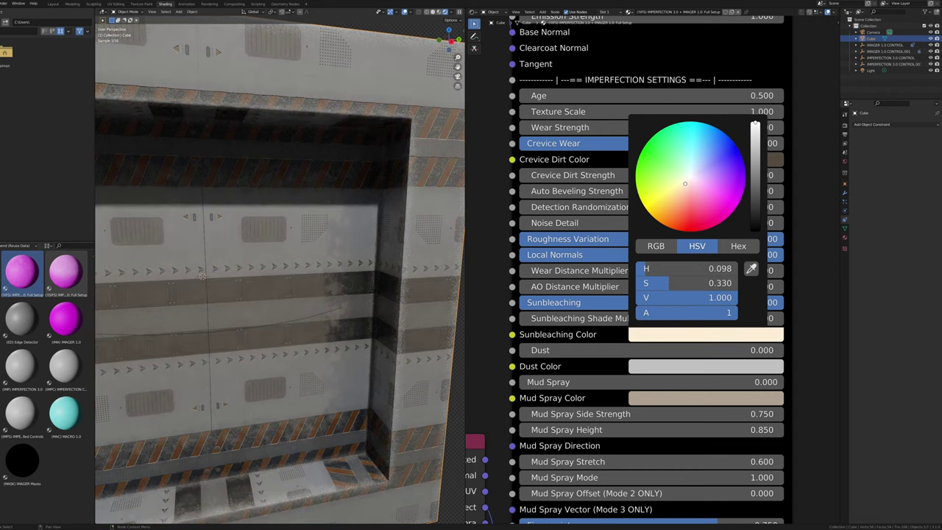
left_click_drag(685, 183, 682, 184)
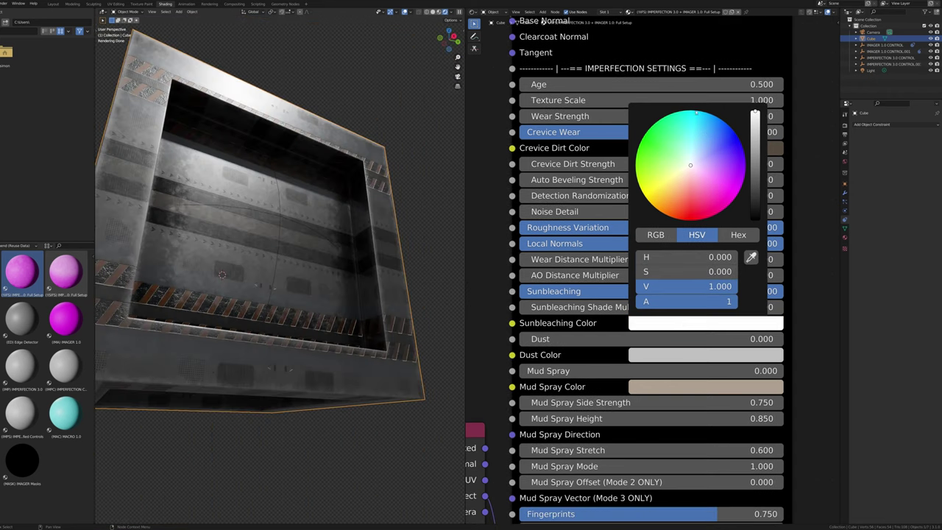
left_click(700, 154)
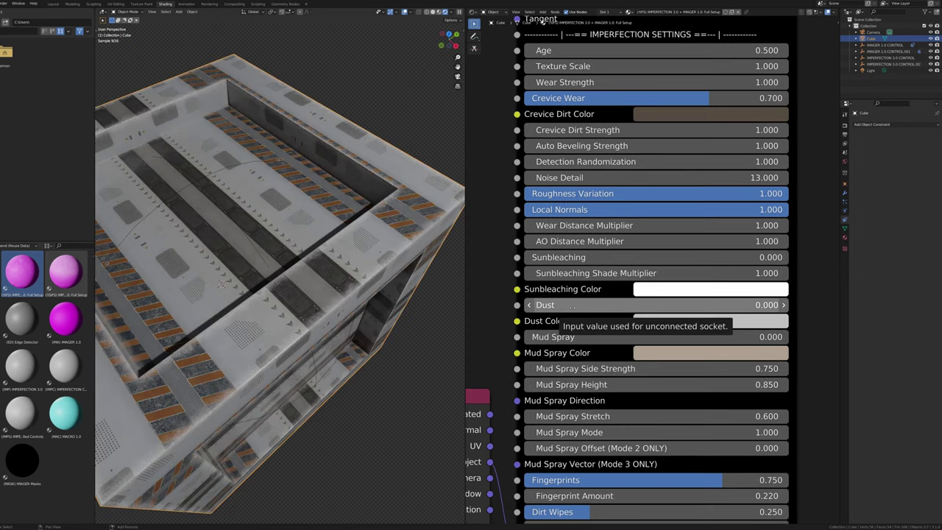
Try Dust at 0.690 and inspect the dust build-up on the cube's top and recessed ledges
left_click_drag(572, 305, 707, 305)
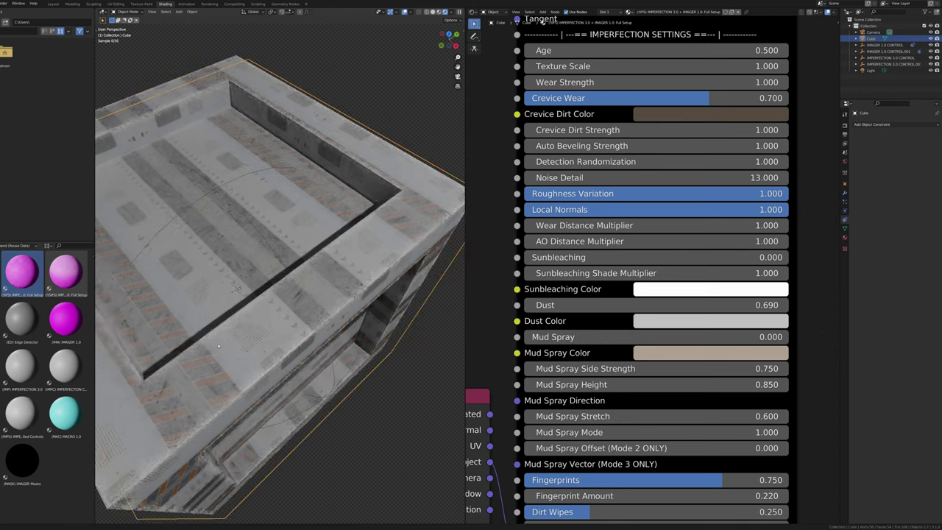
middle_click_drag(218, 346, 261, 320)
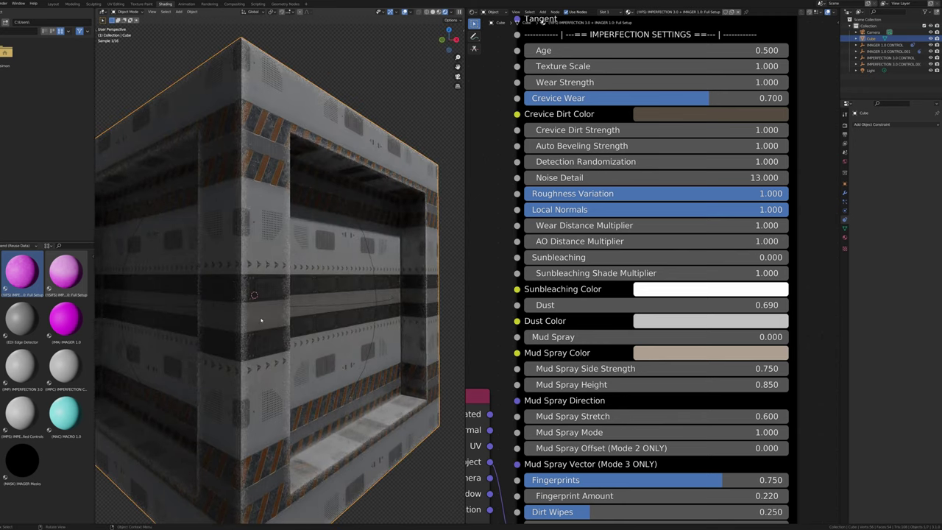
scroll(262, 321, "up", 8)
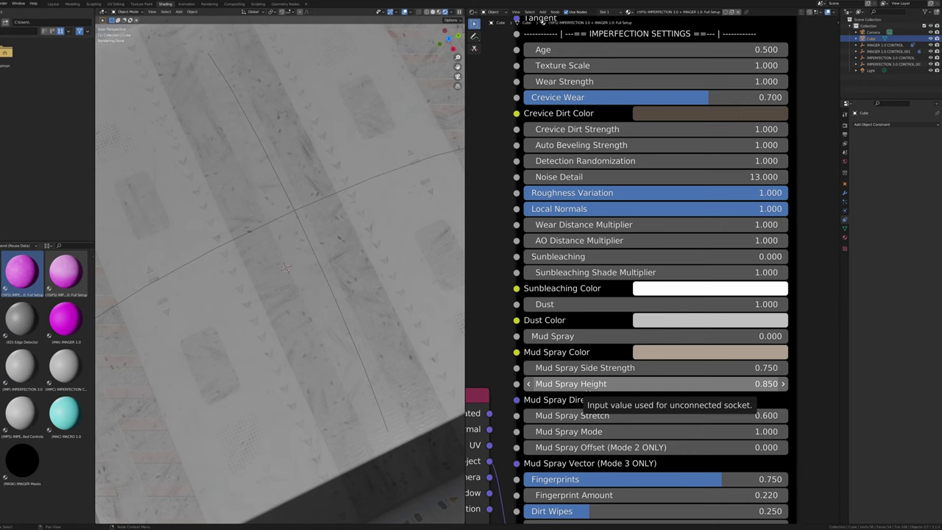
scroll(322, 362, "up", 3)
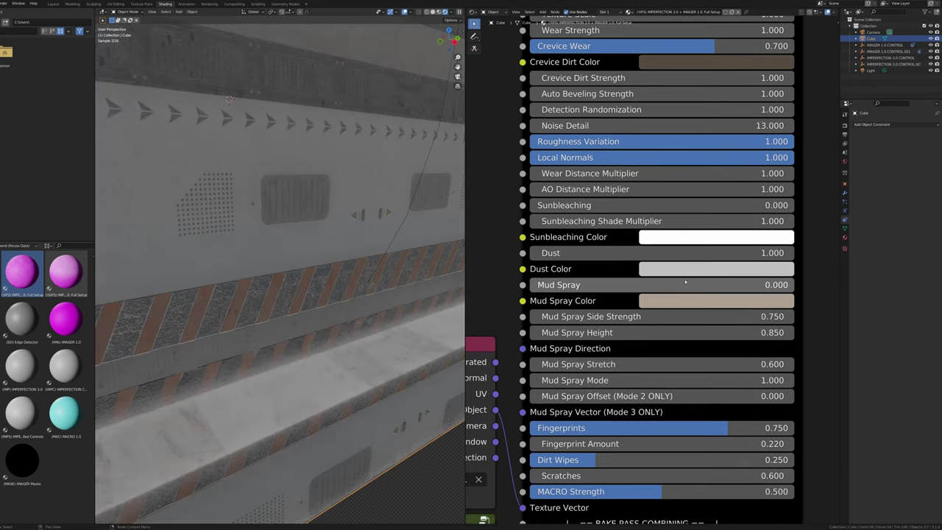
Try different tints for the Dust Color while viewing the dusty cube surfaces
left_click(690, 272)
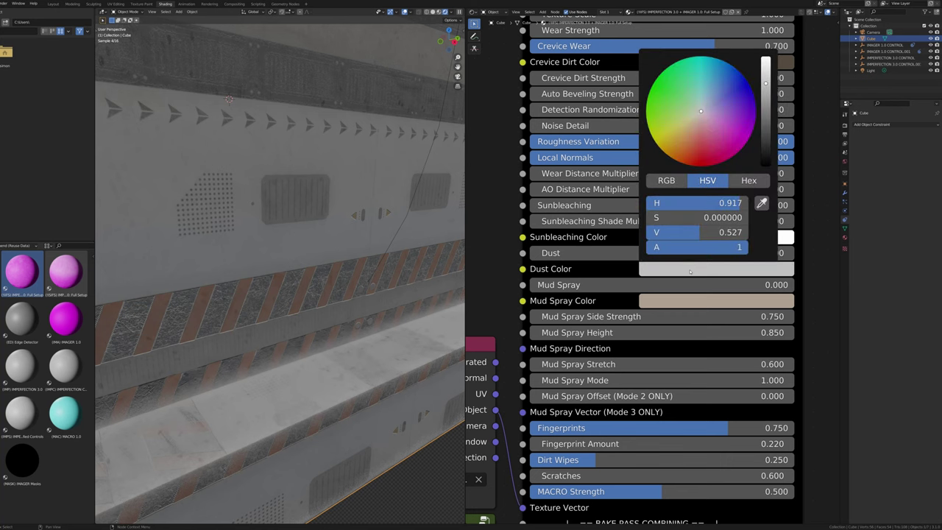
left_click(694, 149)
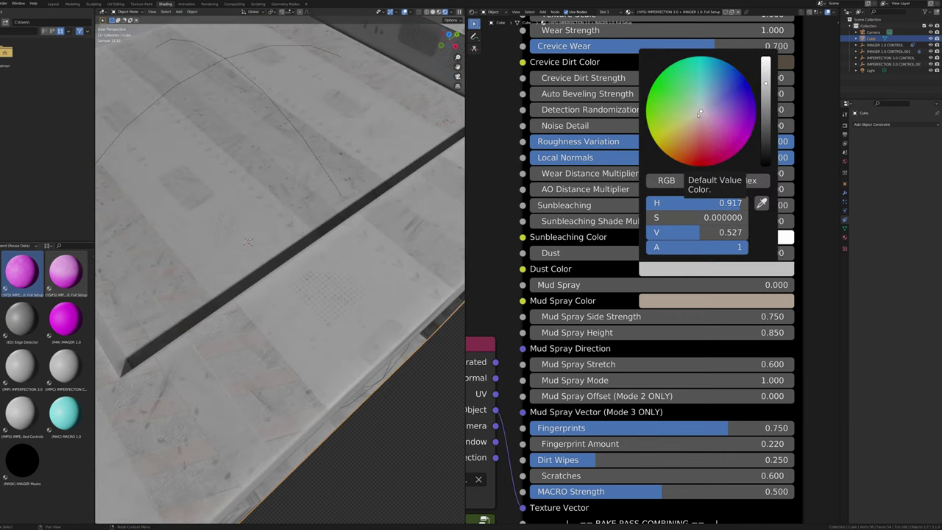
left_click(699, 112)
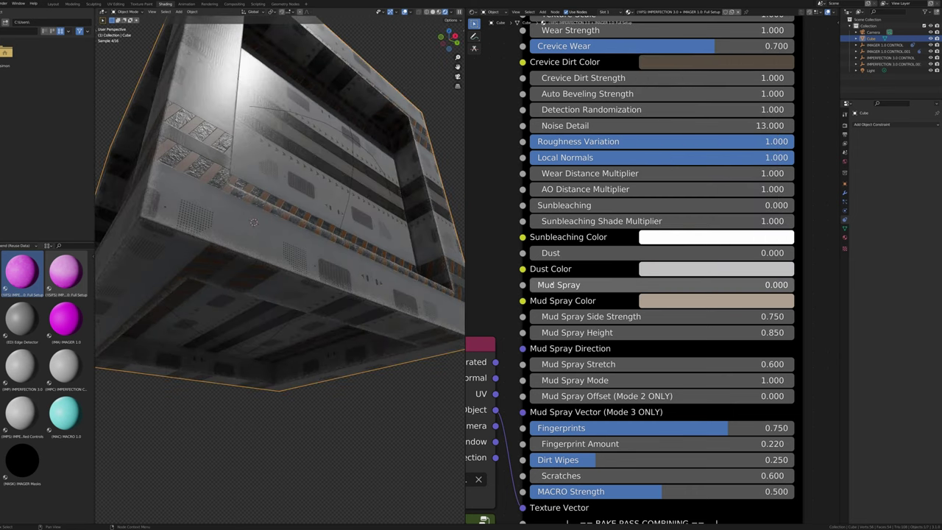
Raise Mud Spray on the IMPERFECTION 3.0 node to 1.000 and view the cube's lower part
left_click_drag(552, 286, 781, 286)
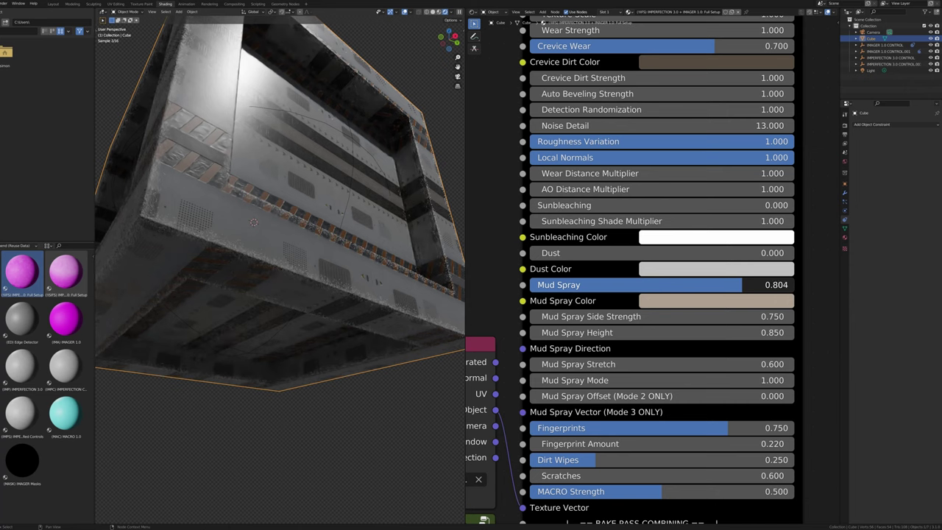
left_click_drag(780, 285, 795, 286)
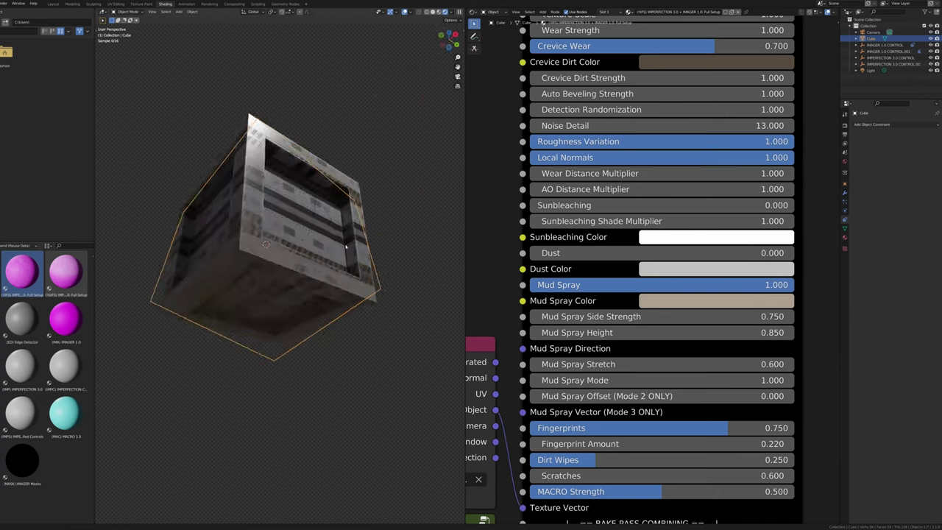
mouse_move(346, 246)
middle_mouse_down()
mouse_move(349, 225)
mouse_move(345, 248)
mouse_move(303, 274)
middle_mouse_up()
Try a different Mud Spray Color while viewing the mud on the cube's lower side up close
scroll(349, 228, "up", 2)
scroll(302, 274, "up", 3)
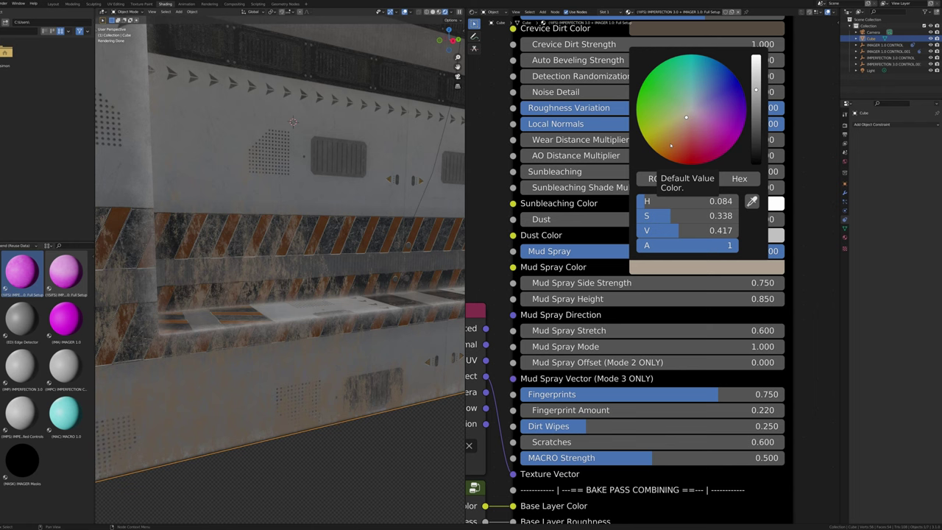
left_click_drag(671, 145, 682, 154)
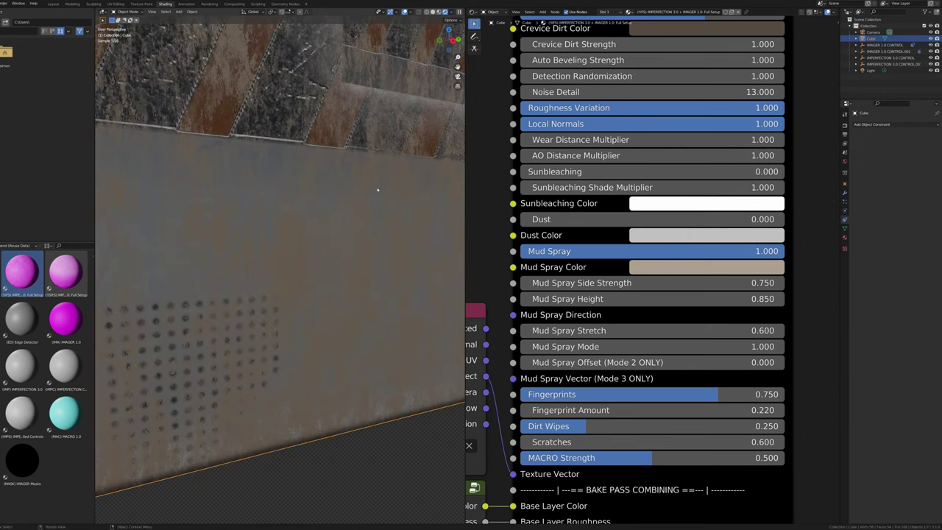
left_click(657, 266)
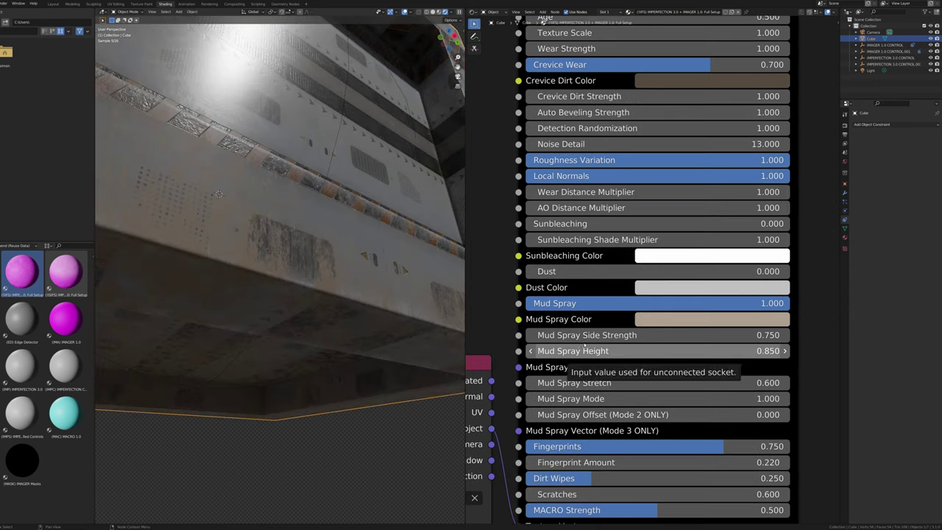
Try a lower Mud Spray Side Strength and a different Mud Spray Height
mouse_move(595, 335)
left_mouse_down()
mouse_move(655, 335)
mouse_move(557, 334)
mouse_move(669, 335)
mouse_move(554, 334)
left_mouse_up()
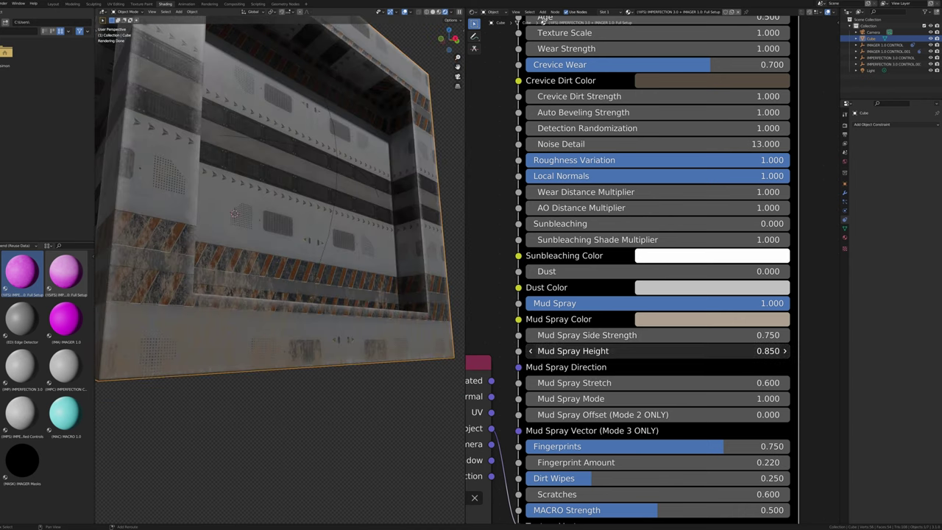
mouse_move(626, 351)
left_mouse_down()
mouse_move(665, 351)
mouse_move(652, 351)
left_mouse_up()
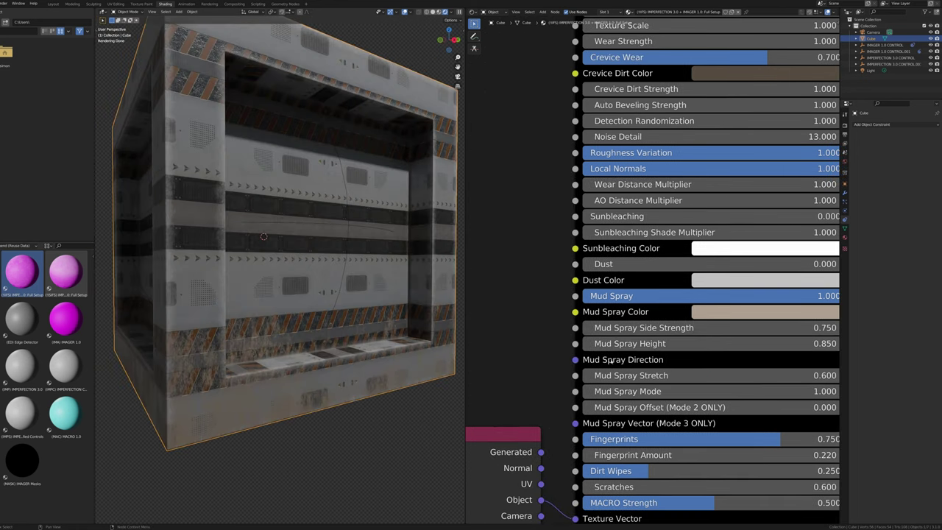
Try offsetting the Mud Spray Direction through the first component of the connected Add node's second vector
middle_click_drag(557, 358, 620, 358)
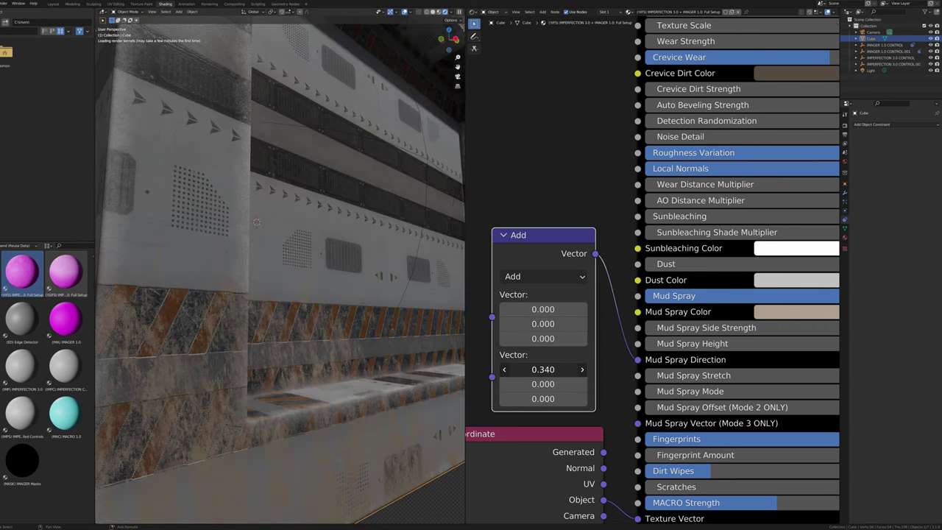
left_click_drag(542, 369, 548, 369)
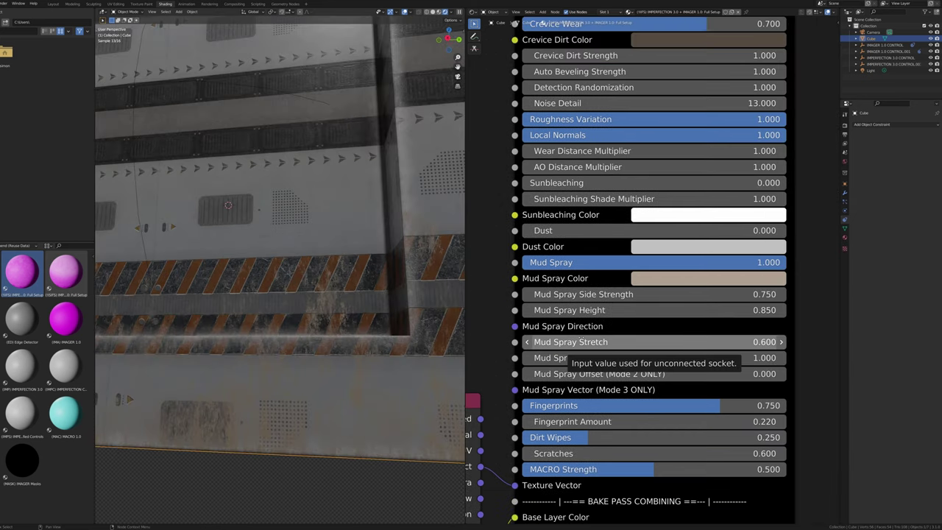
Try different Mud Spray Stretch values, including 0.850, while viewing the mud along the cube's lower edge
left_click_drag(570, 342, 629, 342)
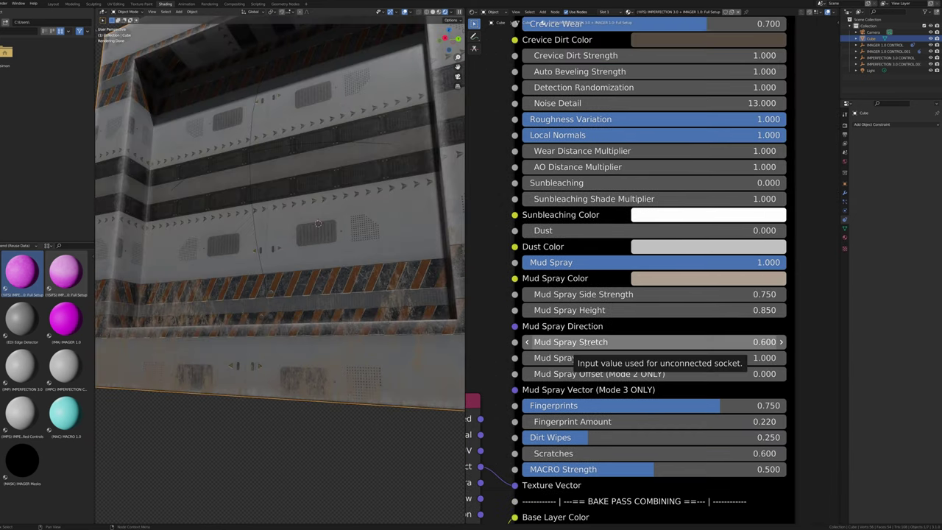
left_click_drag(570, 342, 663, 342)
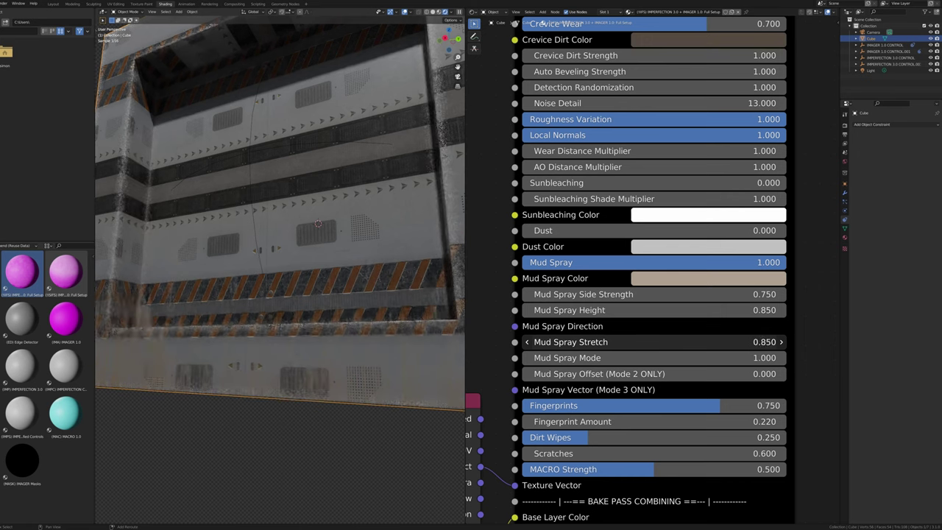
left_click_drag(653, 342, 589, 342)
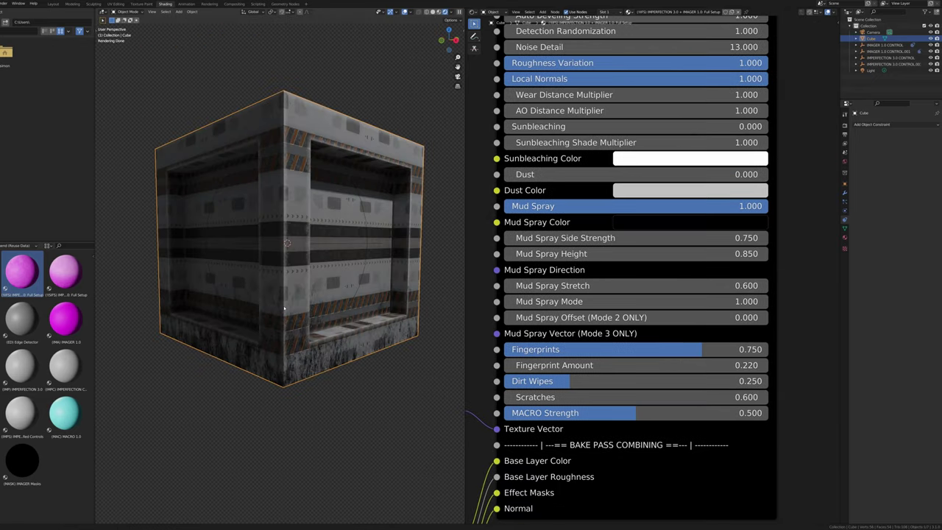
Try scaling the cube along Z and rotating it about Y and X to see how the mud spray behaves
mouse_move(316, 295)
middle_mouse_down()
mouse_move(265, 298)
mouse_move(277, 288)
mouse_move(279, 323)
middle_mouse_up()
key("s")
key("z")
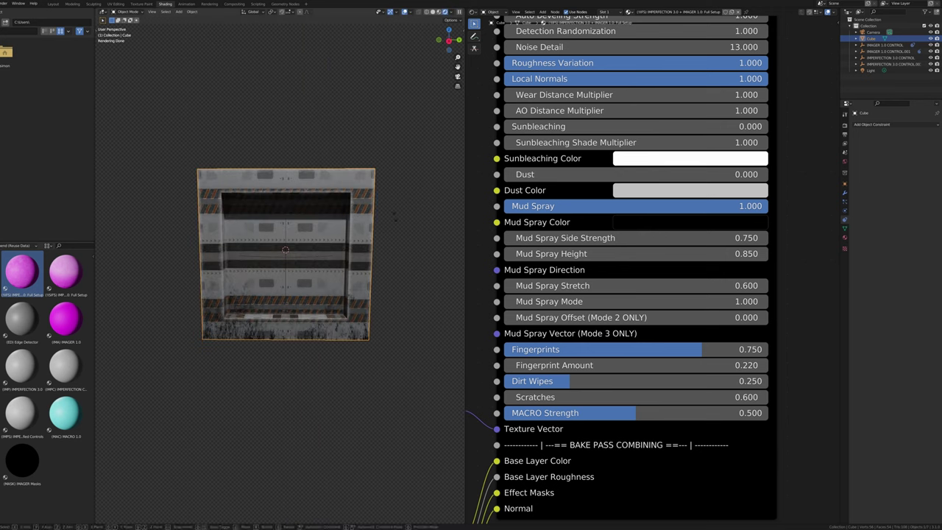
key("r")
key("y")
key("x")
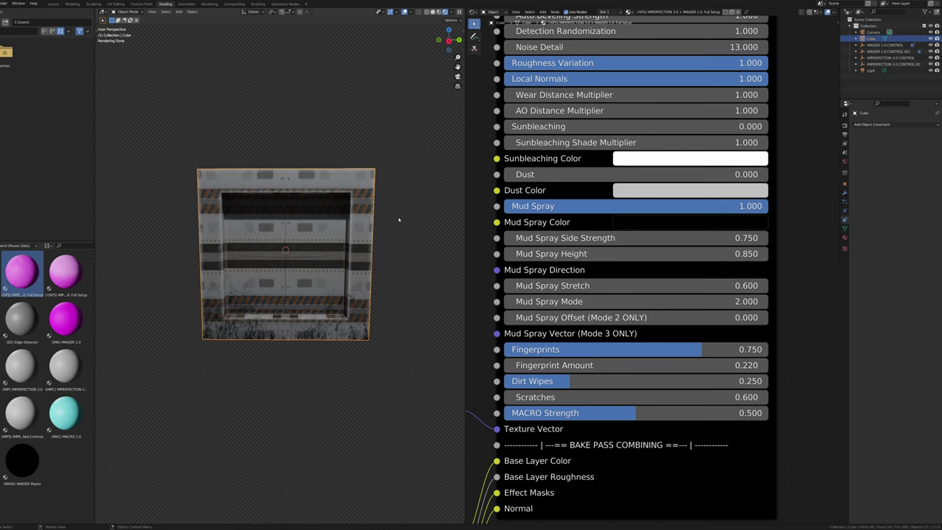
Rotate the cube about the X axis so it stands on an edge, and apply its rotation
key("r")
key("x")
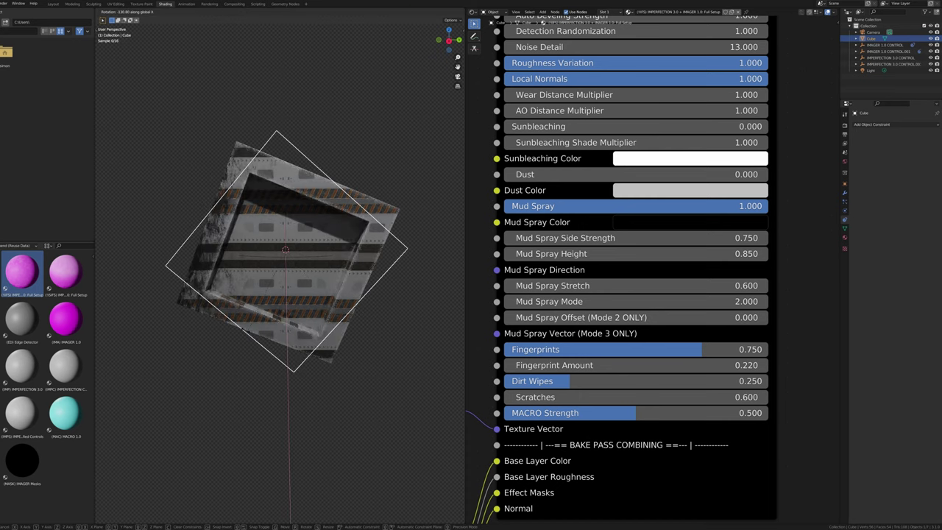
left_click(274, 292)
key("ctrl+a")
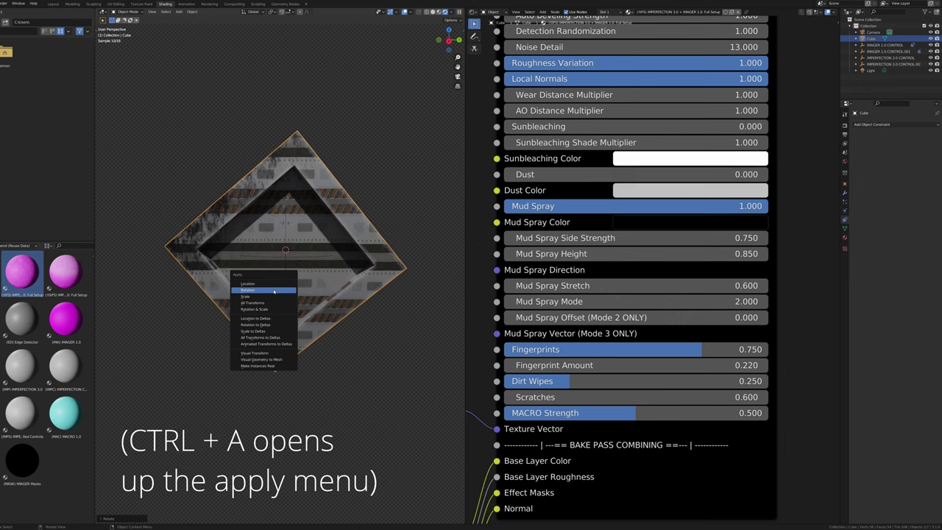
left_click(274, 292)
Apply the scale of the vertically stretched cube
middle_click_drag(302, 283, 317, 242)
key("ctrl+a")
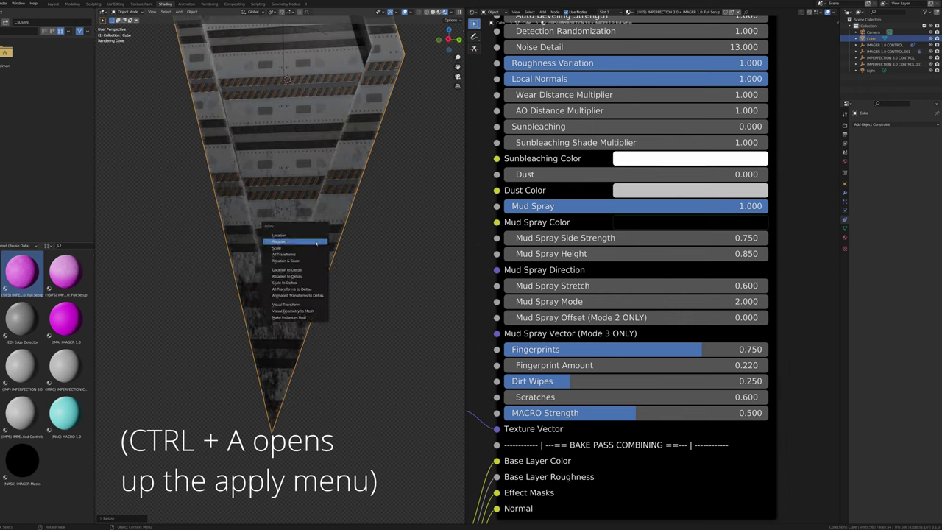
left_click(309, 248)
Try a lower Mud Spray Offset on the stretched cube
middle_click_drag(310, 248, 293, 273)
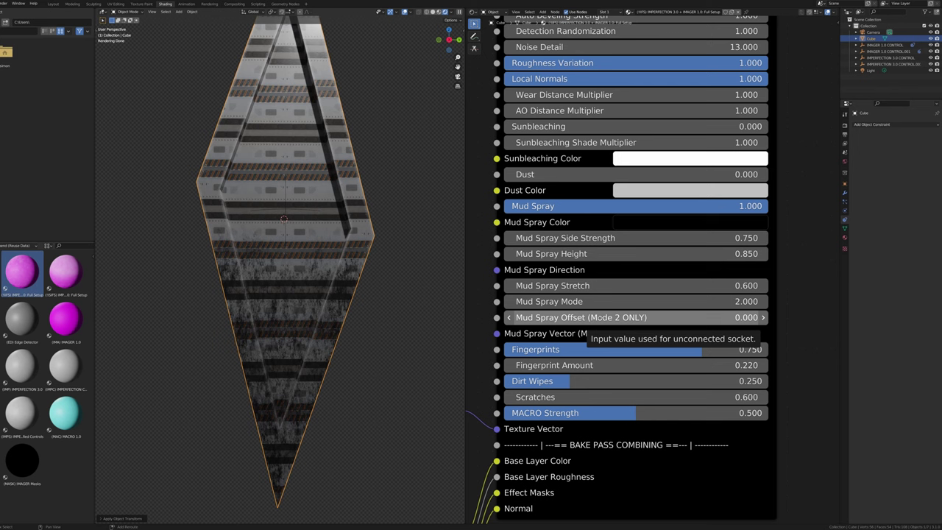
left_click_drag(597, 318, 553, 317)
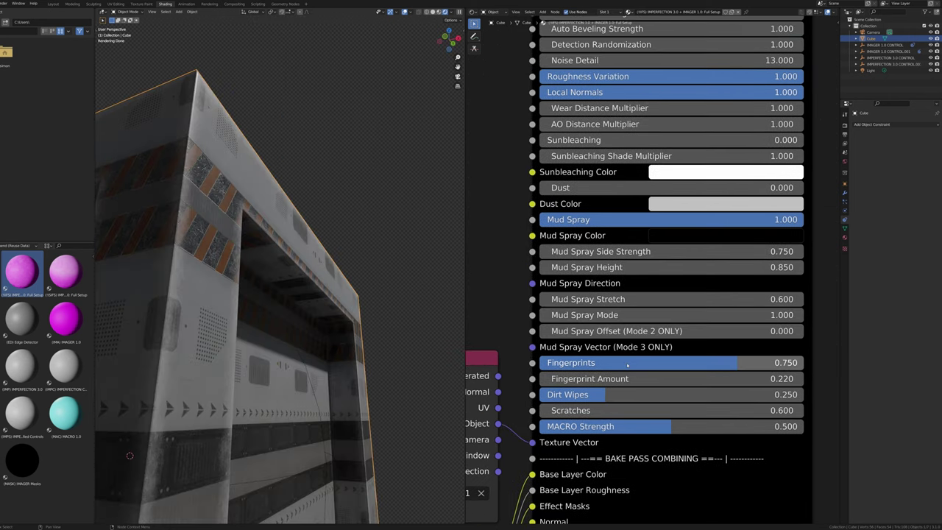
Set Dust to 1.000 and try a lower Fingerprints value on the IMPERFECTION 3.0 node
middle_click_drag(213, 309, 237, 333)
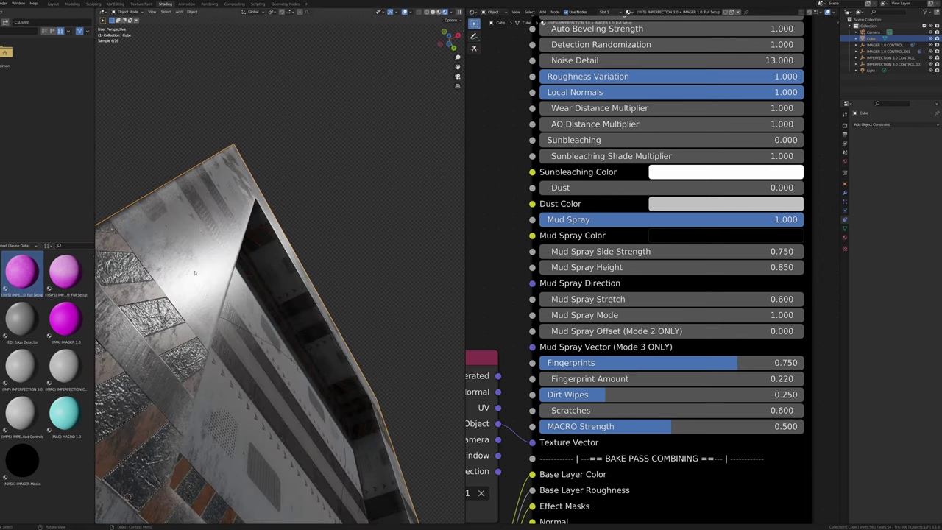
middle_click_drag(302, 294, 253, 413)
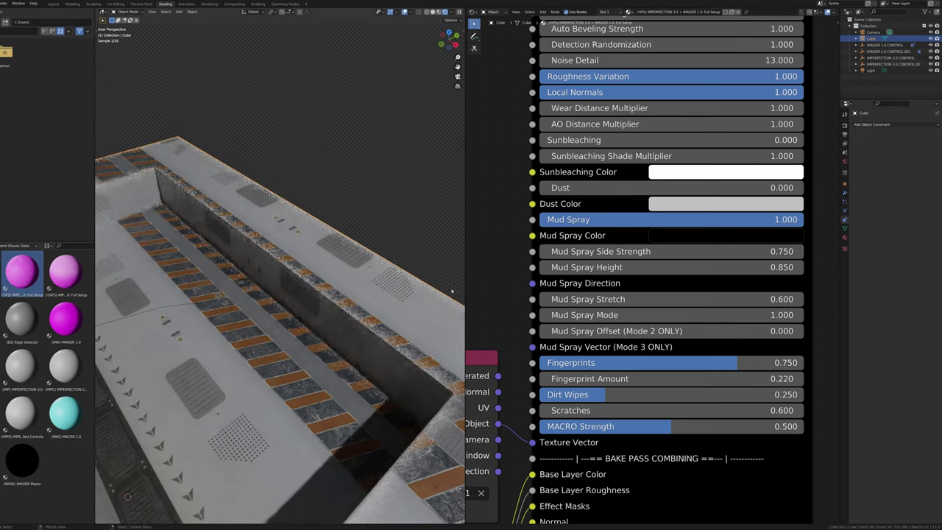
left_click_drag(629, 188, 630, 188)
type("1")
key("Return")
left_click_drag(737, 363, 540, 363)
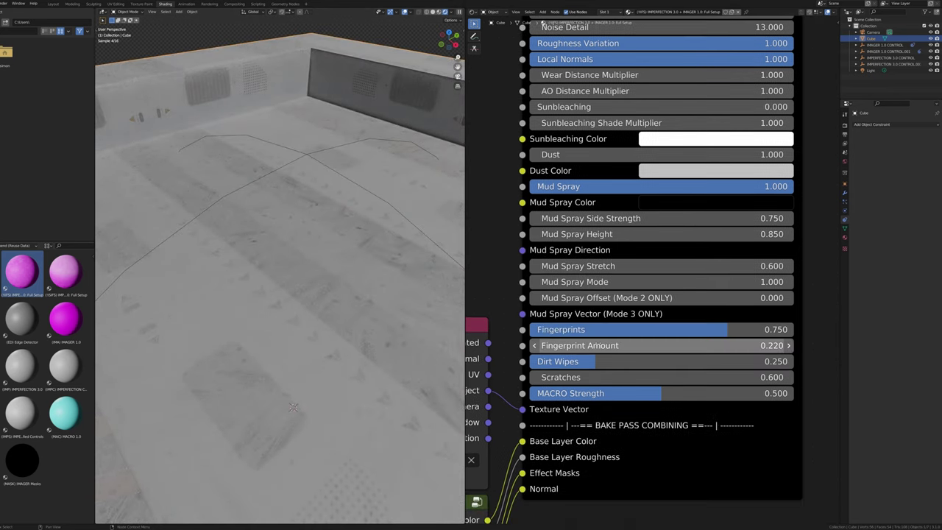
Try different Fingerprint Amount, Dirt Wipes and Scratches values on the IMPERFECTION 3.0 node
left_click_drag(615, 345, 684, 345)
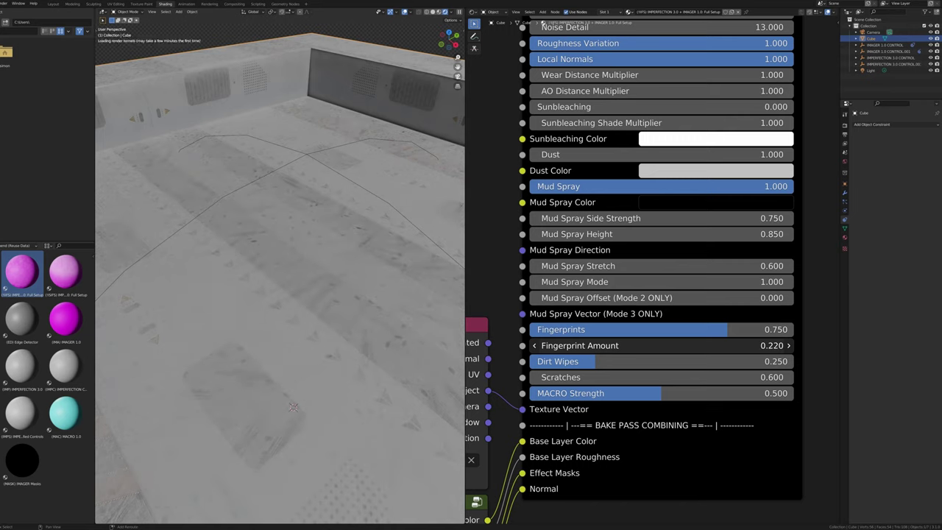
key("ctrl+z")
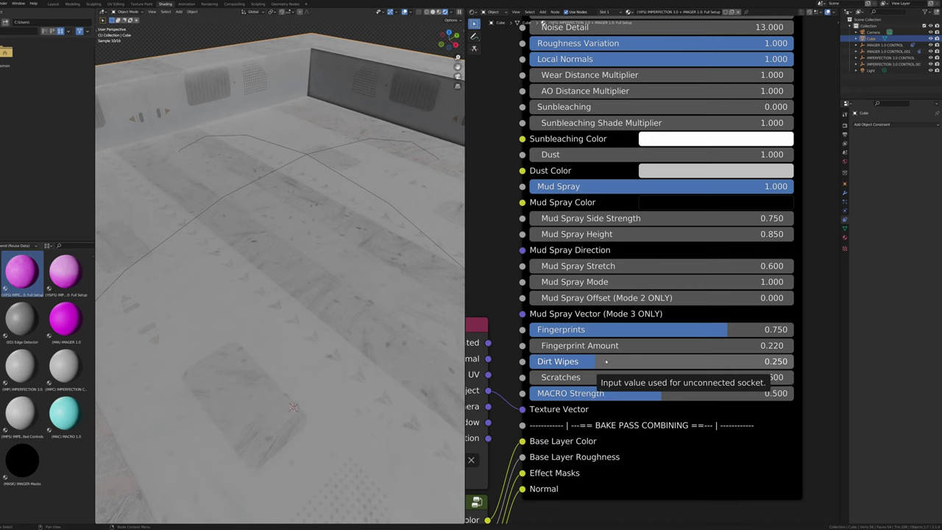
mouse_move(610, 362)
left_mouse_down()
mouse_move(791, 361)
mouse_move(539, 361)
mouse_move(596, 361)
left_mouse_up()
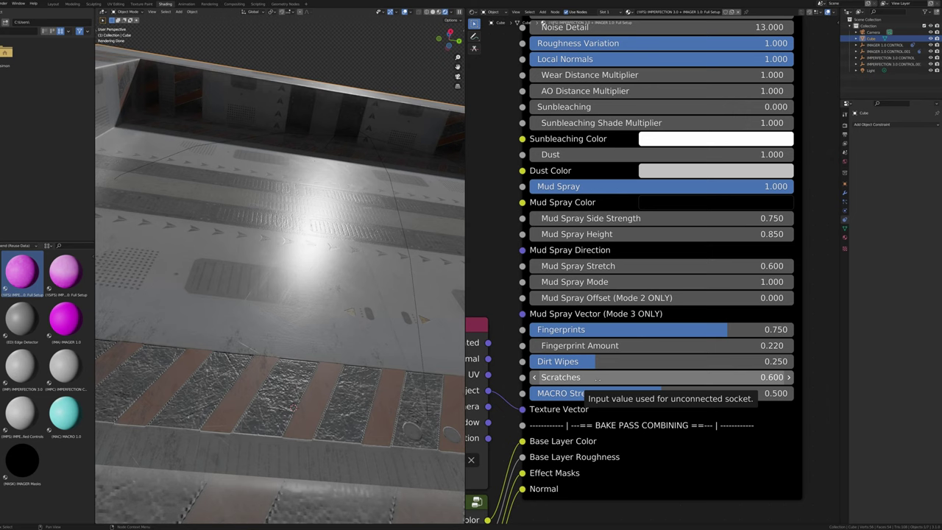
mouse_move(598, 378)
left_mouse_down()
mouse_move(627, 378)
mouse_move(530, 377)
mouse_move(582, 377)
left_mouse_up()
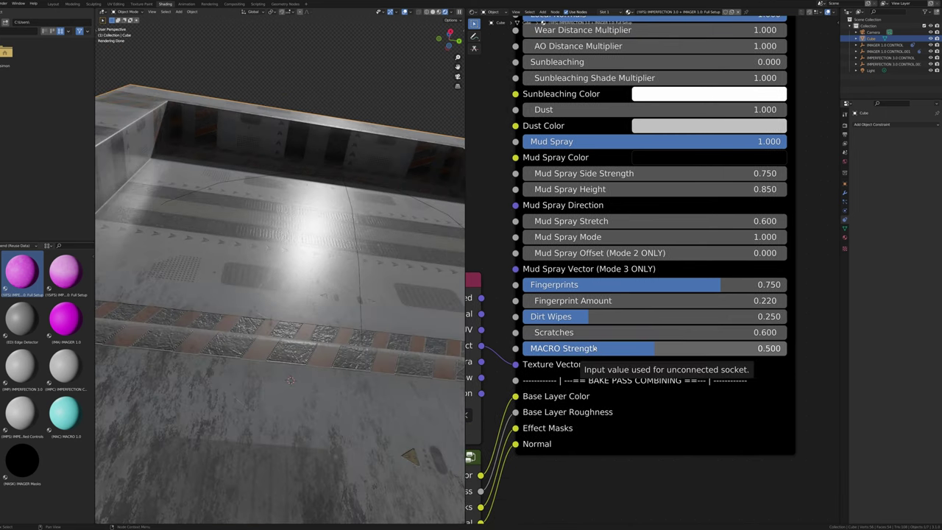
Set MACRO Strength to 1.000 on the IMPERFECTION 3.0 node and check the cube from another side
left_click_drag(592, 352, 716, 351)
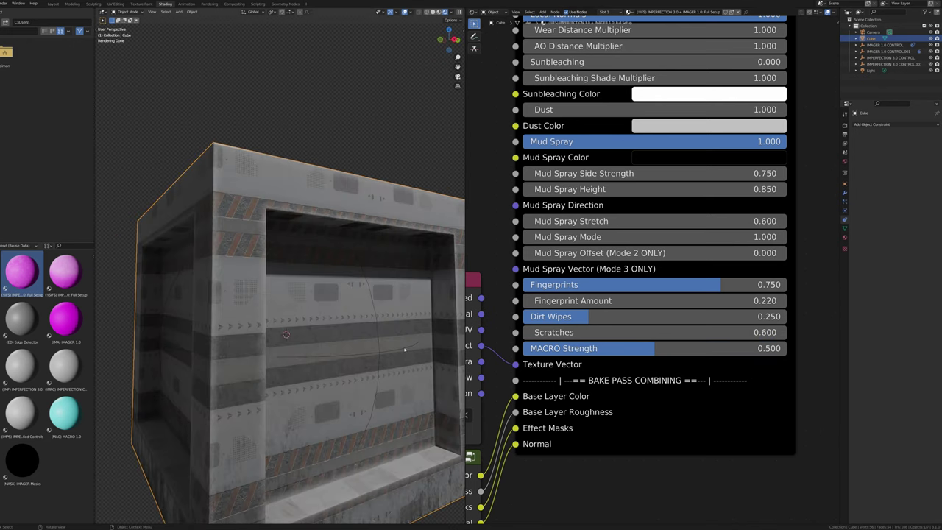
middle_click_drag(404, 349, 345, 343)
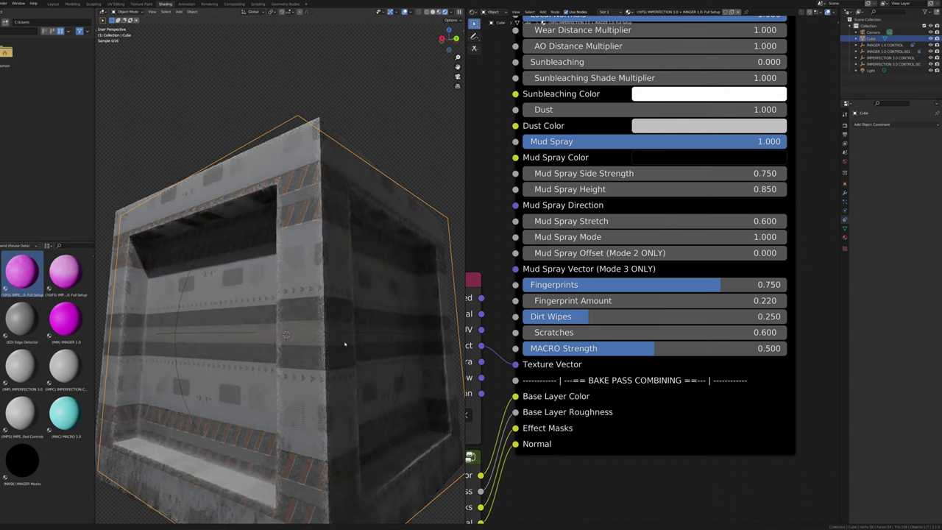
left_click_drag(589, 348, 633, 348)
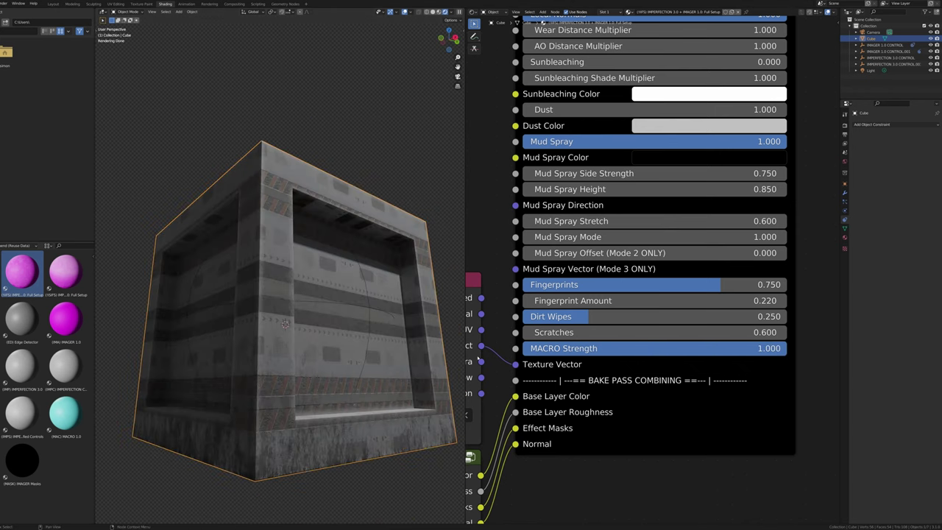
Examine the Texture Coordinate, Global Baked Images and Global Switch nodes connected to the IMPERFECTION 3.0 node
scroll(609, 335, "down", 2)
middle_click_drag(599, 333, 693, 341)
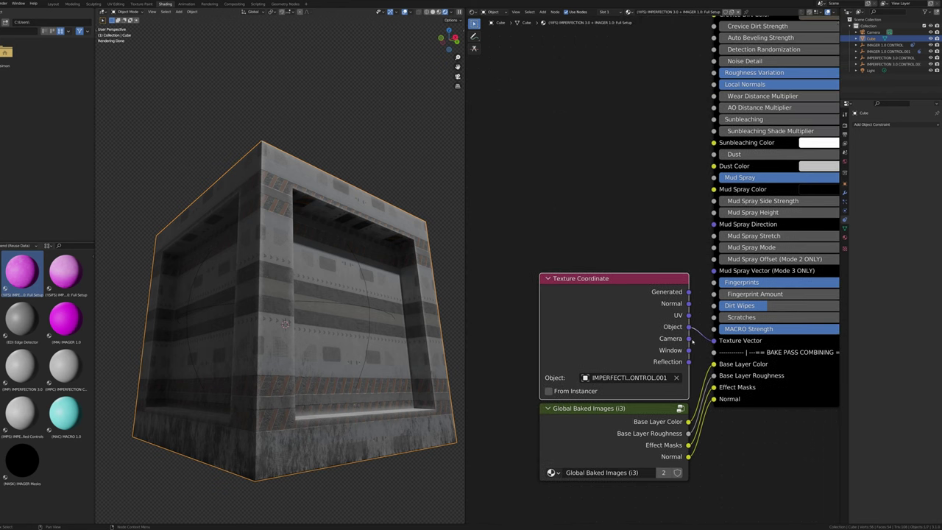
scroll(693, 340, "up", 2)
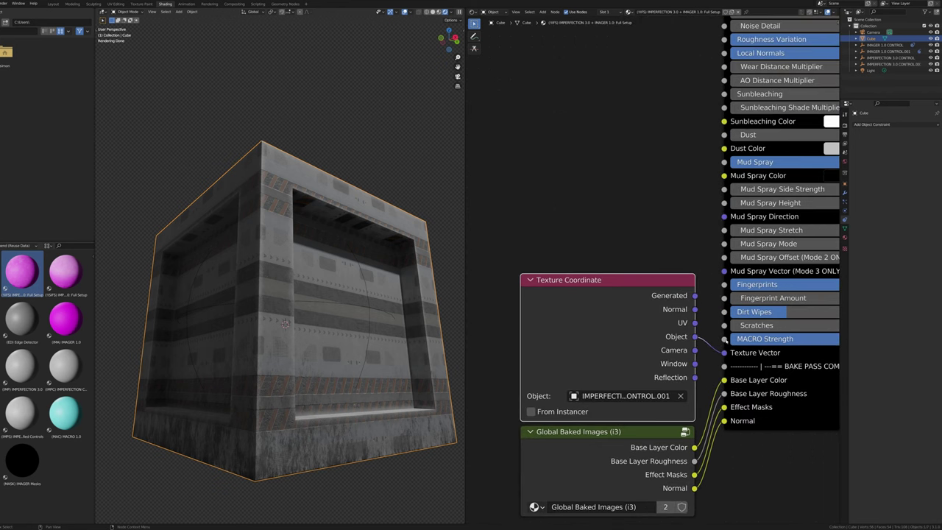
scroll(668, 331, "down", 1)
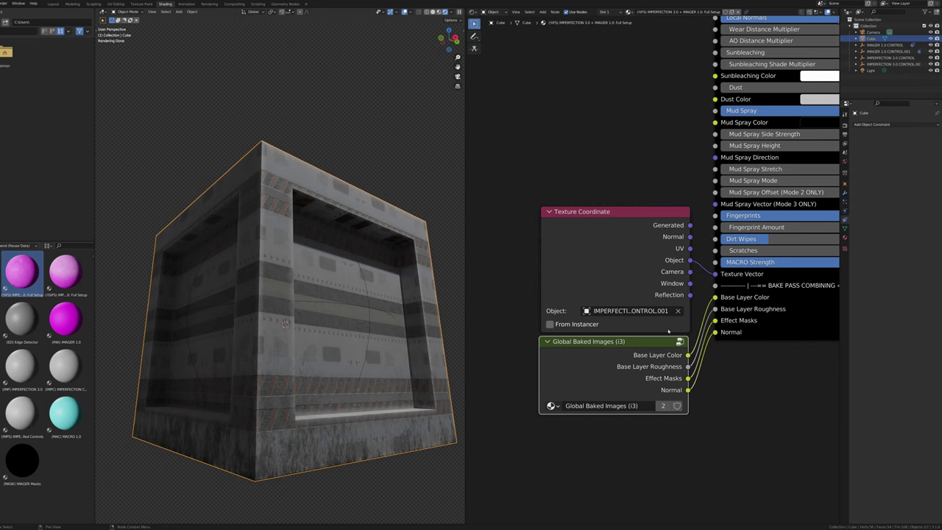
scroll(667, 331, "down", 8)
middle_click_drag(798, 96, 652, 382)
scroll(652, 382, "up", 8)
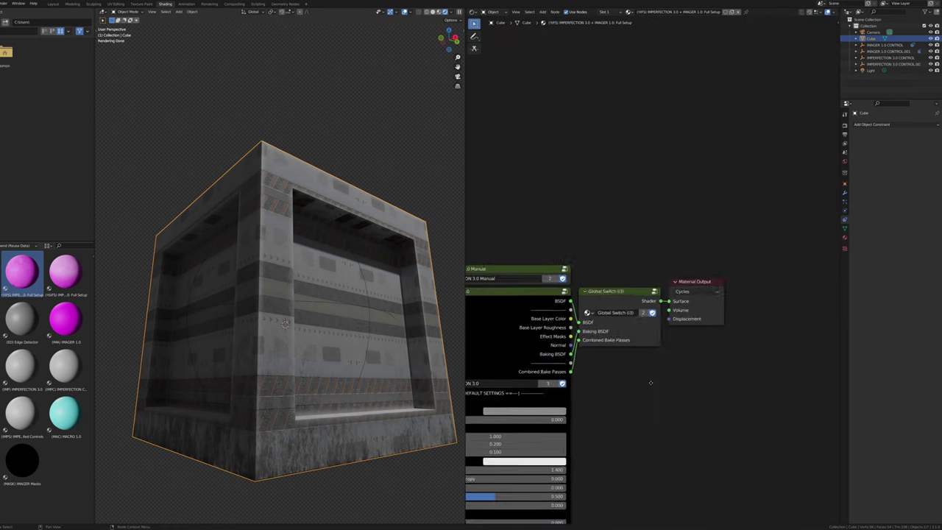
left_click(585, 326)
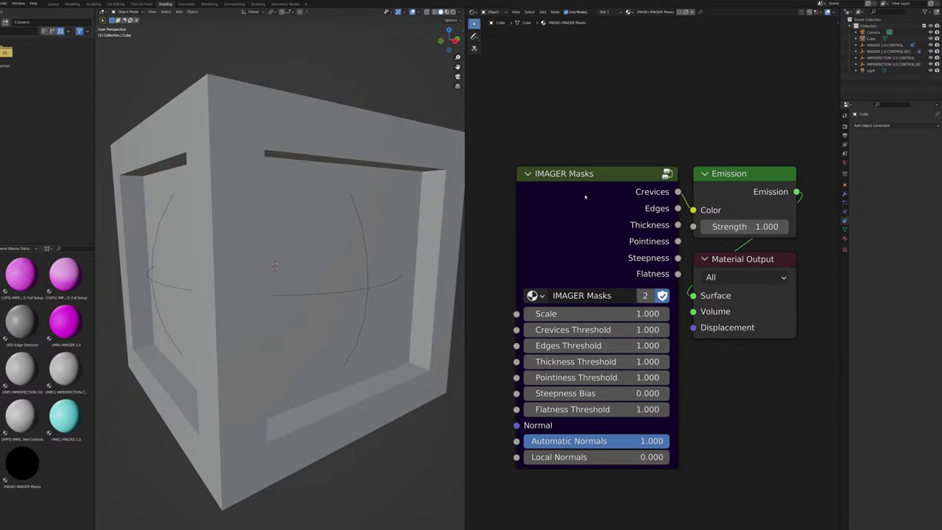
Preview the Crevices output of the IMAGER Masks node and try changes to its Scale and Crevices Threshold
left_click(585, 196, "ctrl+shift")
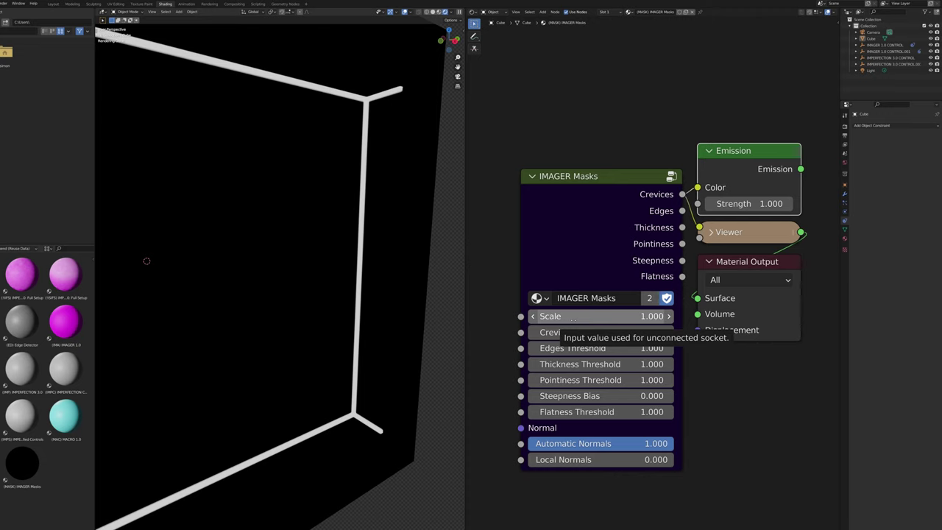
mouse_move(572, 316)
left_mouse_down()
mouse_move(662, 316)
mouse_move(573, 317)
left_mouse_up()
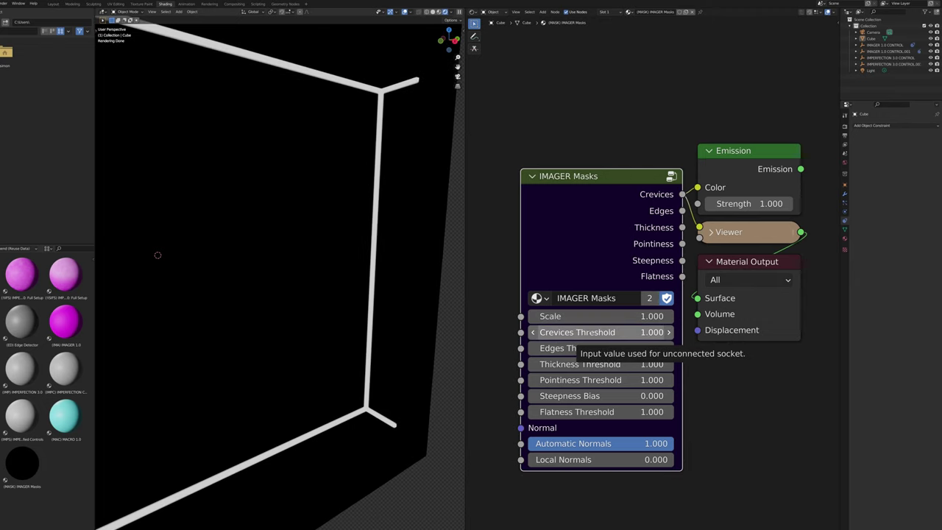
mouse_move(587, 332)
left_mouse_down()
mouse_move(662, 332)
mouse_move(587, 332)
left_mouse_up()
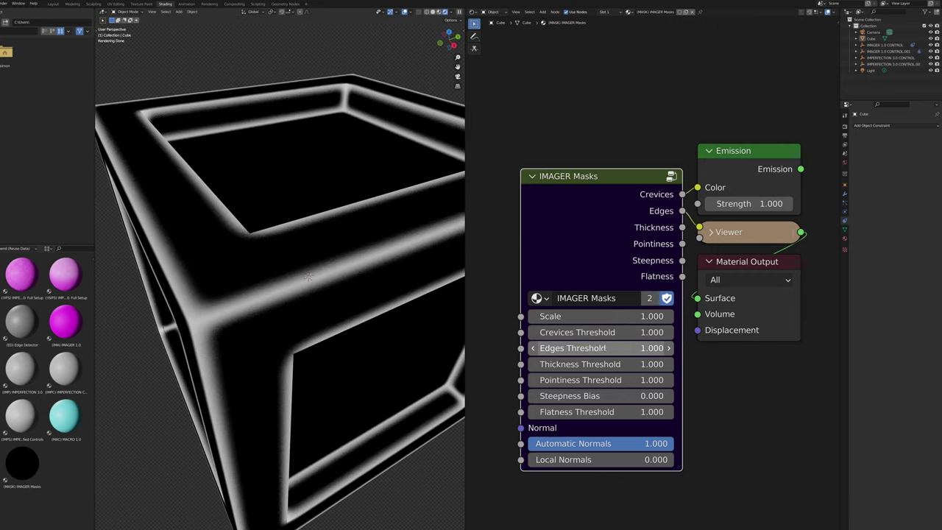
Try different Edges, Thickness and Pointiness Threshold values on the IMAGER Masks node
left_click_drag(604, 348, 583, 349)
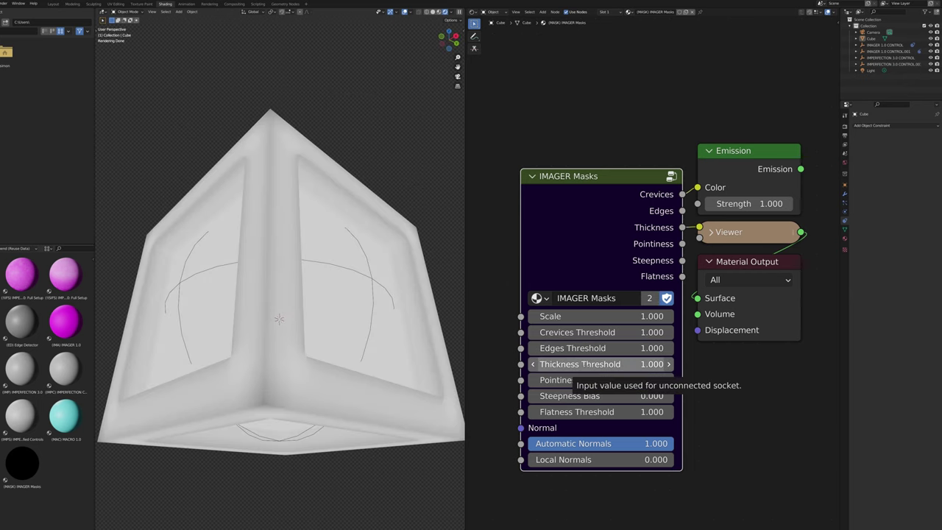
left_click_drag(577, 364, 580, 365)
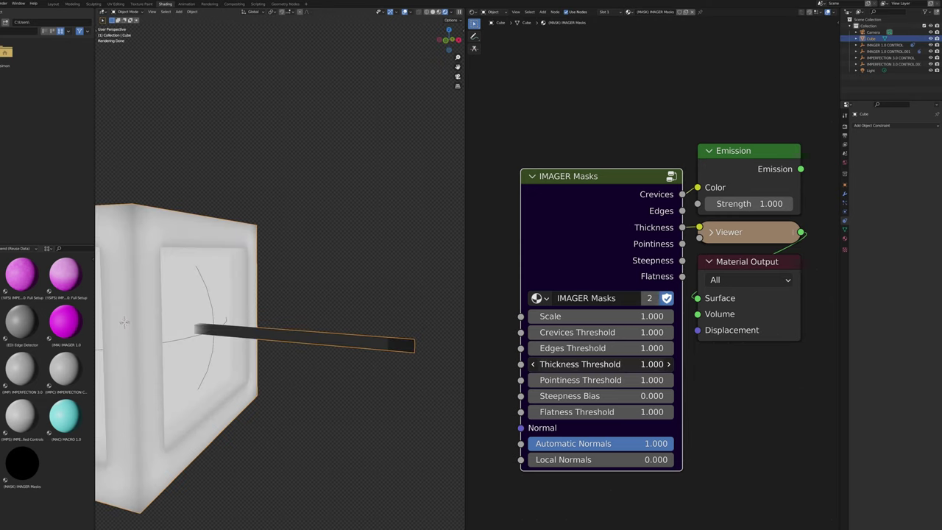
left_click_drag(581, 365, 648, 365)
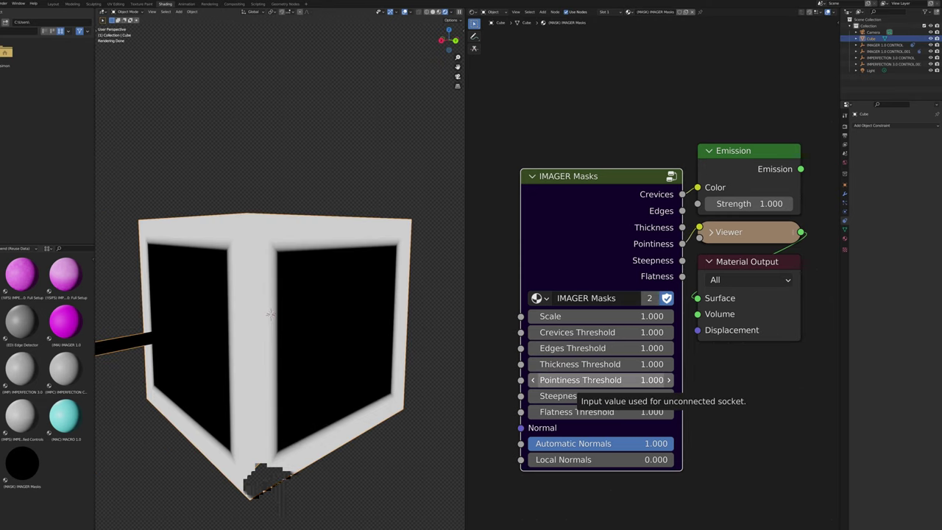
left_click_drag(581, 379, 632, 379)
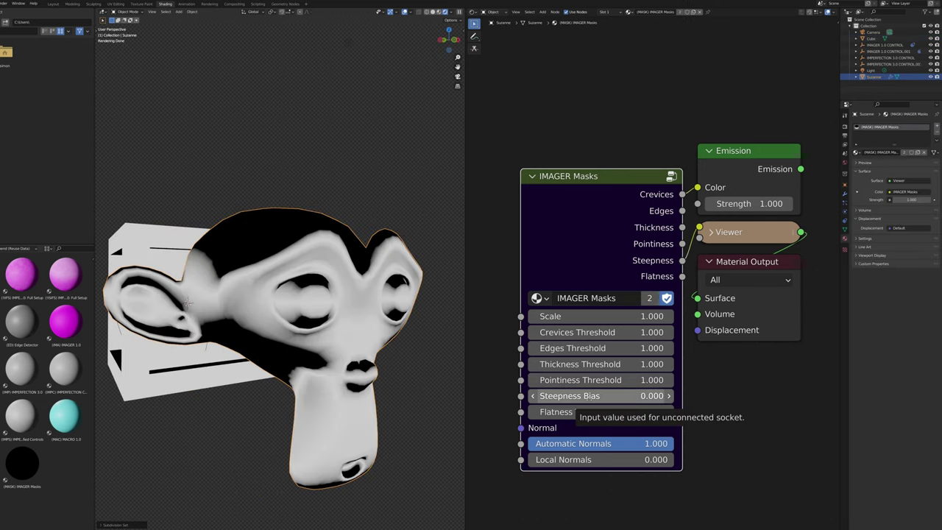
Lower Steepness Bias to -1.260 and try a Flatness Threshold of 0.210 on the IMAGER Masks node
mouse_move(581, 396)
left_mouse_down()
mouse_move(626, 396)
mouse_move(566, 396)
left_mouse_up()
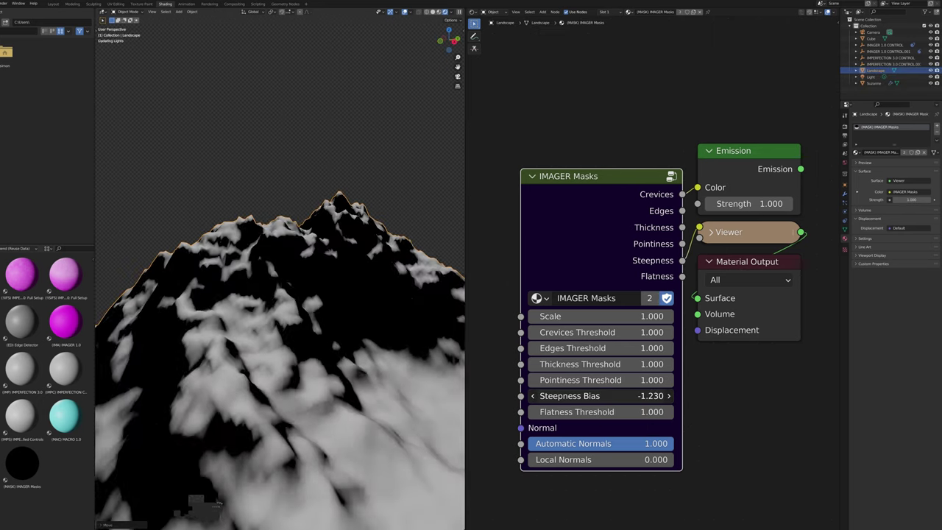
left_click_drag(626, 396, 600, 396)
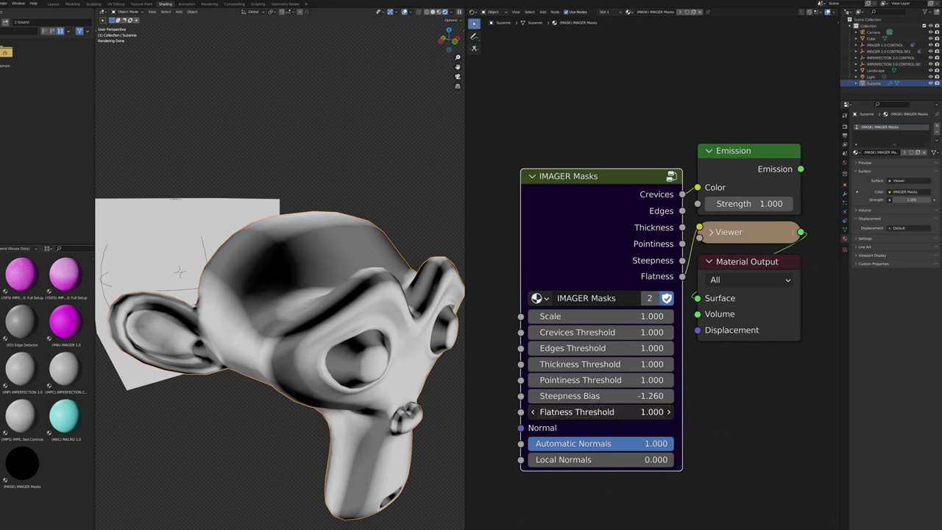
left_click_drag(589, 411, 550, 412)
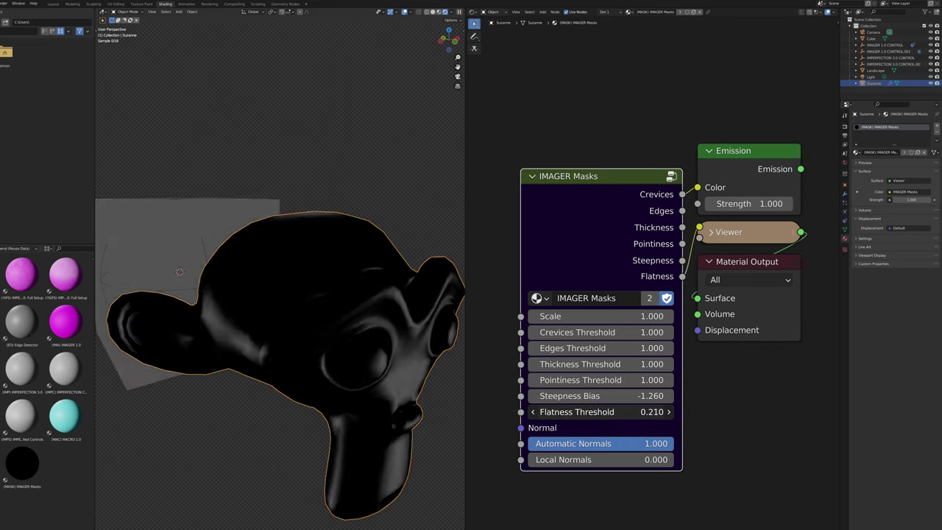
left_click_drag(589, 411, 619, 411)
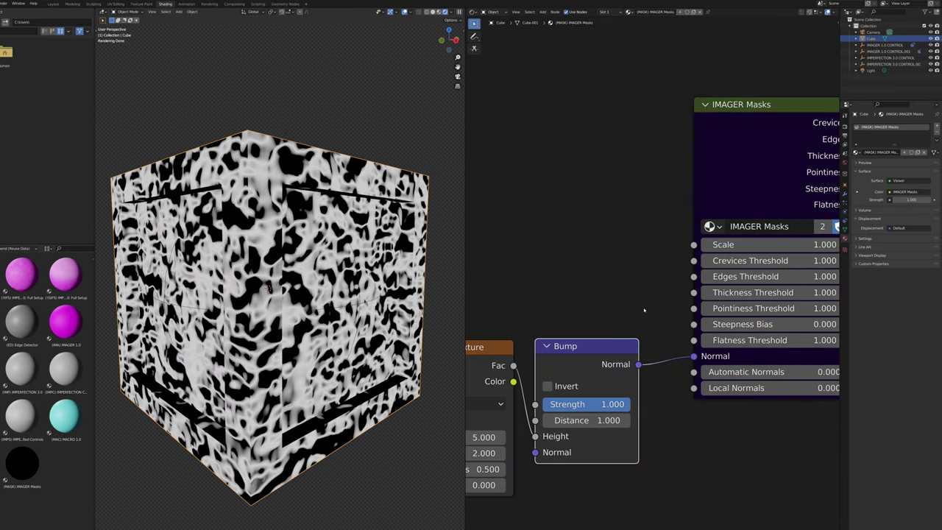
mouse_move(614, 320)
middle_mouse_down()
mouse_move(719, 321)
mouse_move(604, 317)
middle_mouse_up()
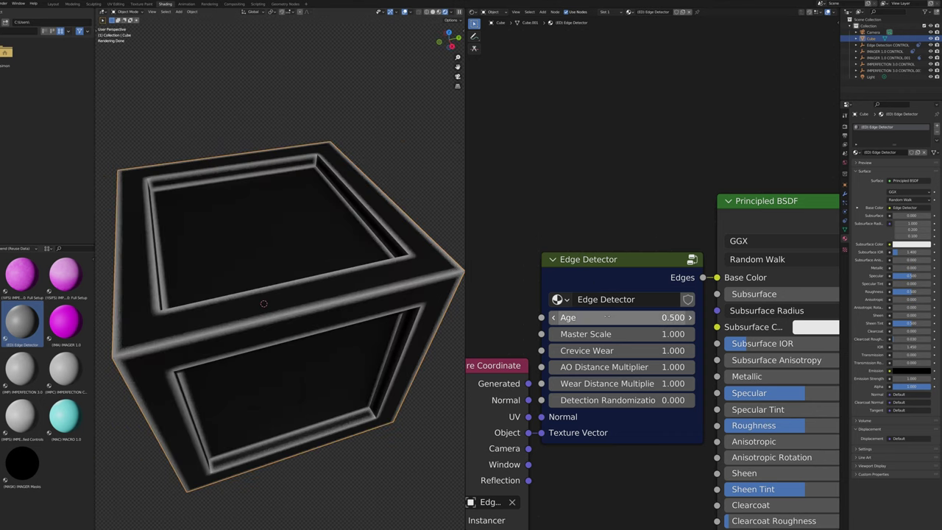
Try a lower Age on the Edge Detector node and set its Crevice Wear to 0.000
left_click_drag(607, 317, 570, 317)
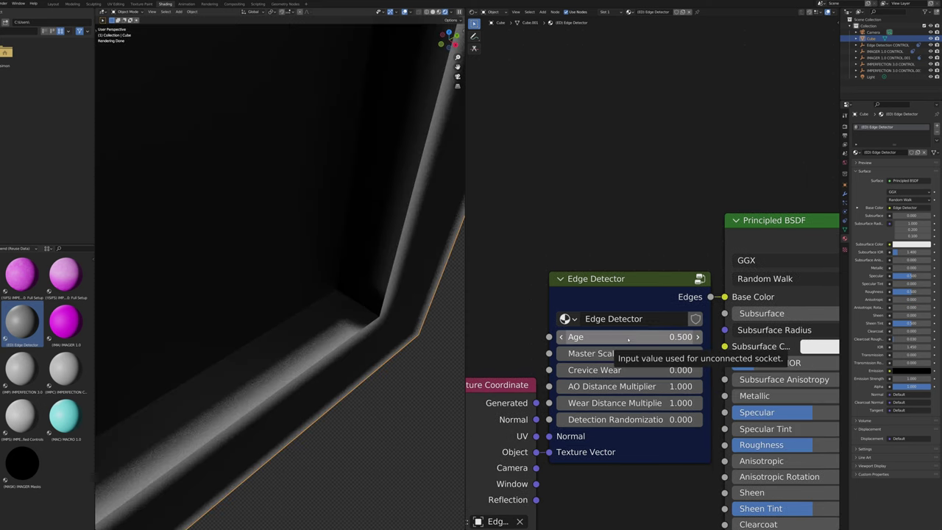
left_click_drag(628, 337, 622, 337)
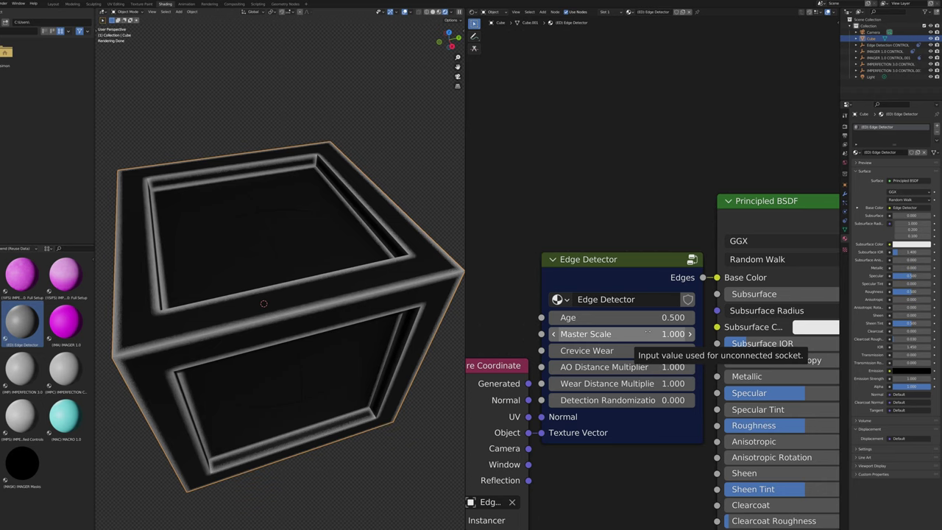
middle_click_drag(331, 307, 360, 286)
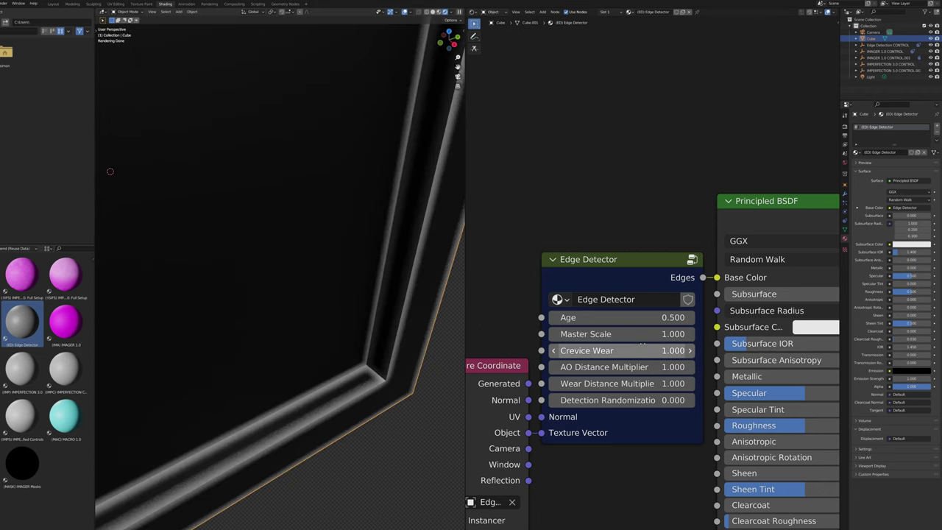
left_click_drag(642, 346, 569, 350)
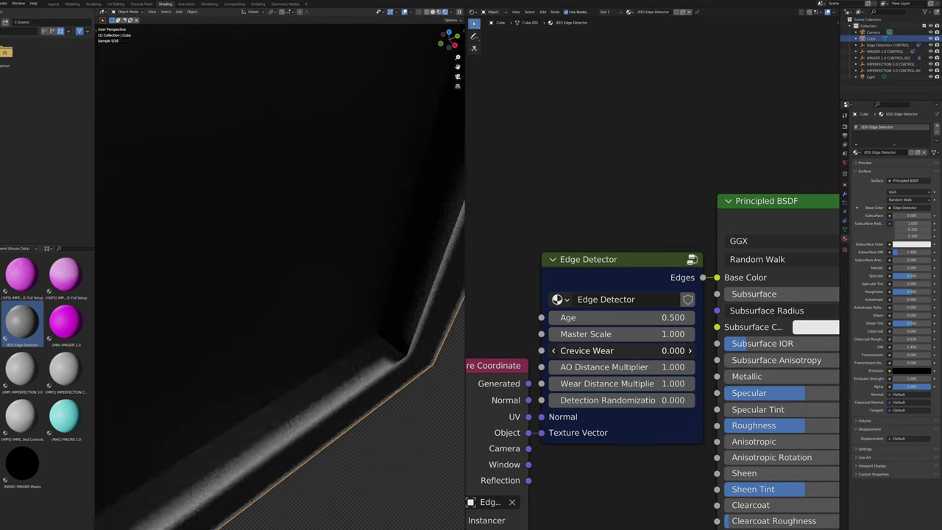
middle_click_drag(375, 351, 385, 339)
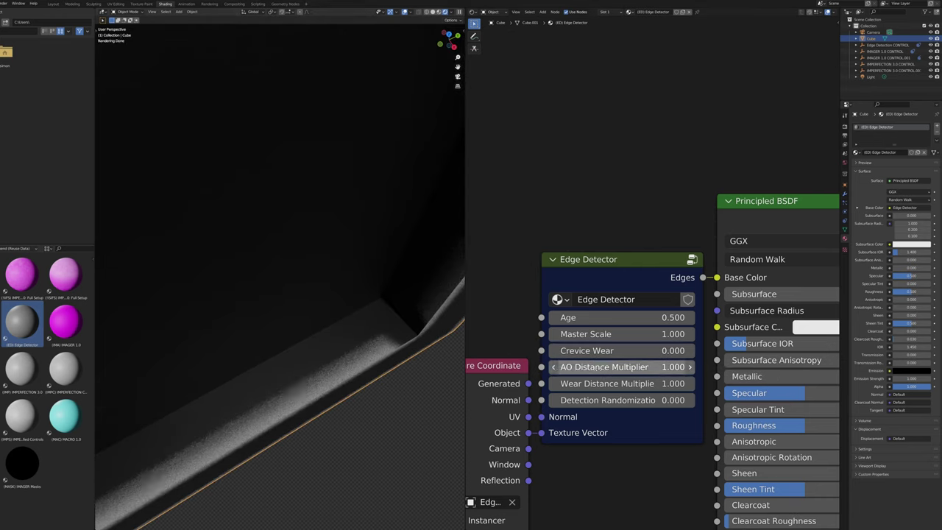
Try different AO and Wear Distance Multiplier values on the Edge Detector node and raise its Detection Randomization
mouse_move(622, 367)
left_mouse_down()
mouse_move(702, 367)
mouse_move(578, 367)
mouse_move(614, 366)
left_mouse_up()
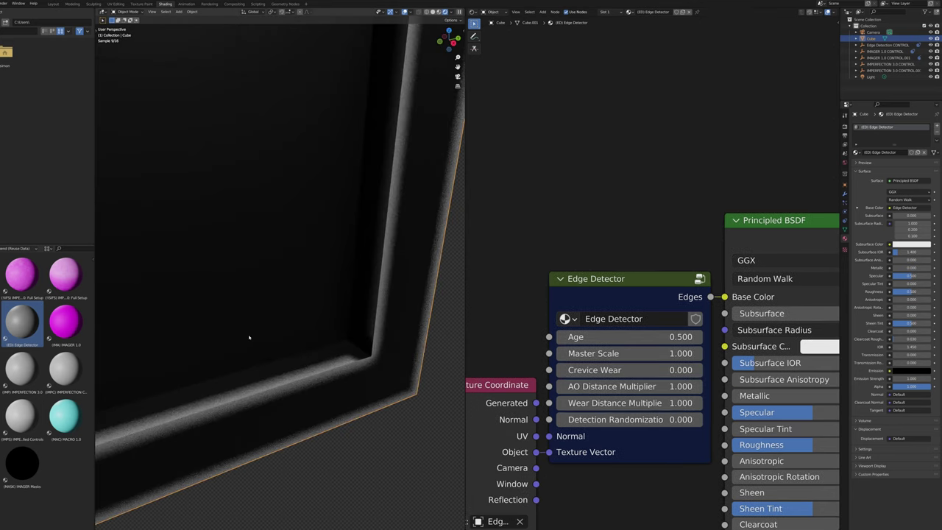
left_click_drag(629, 403, 588, 403)
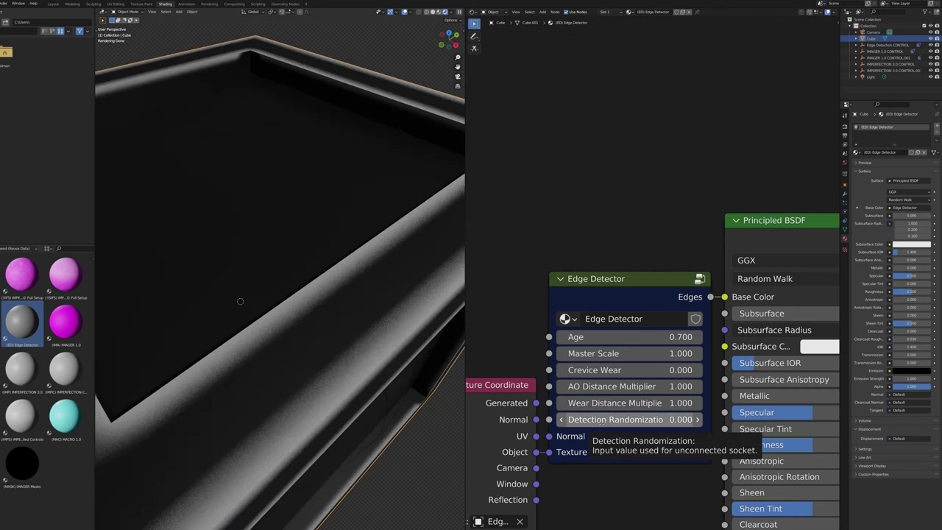
left_click_drag(604, 421, 707, 421)
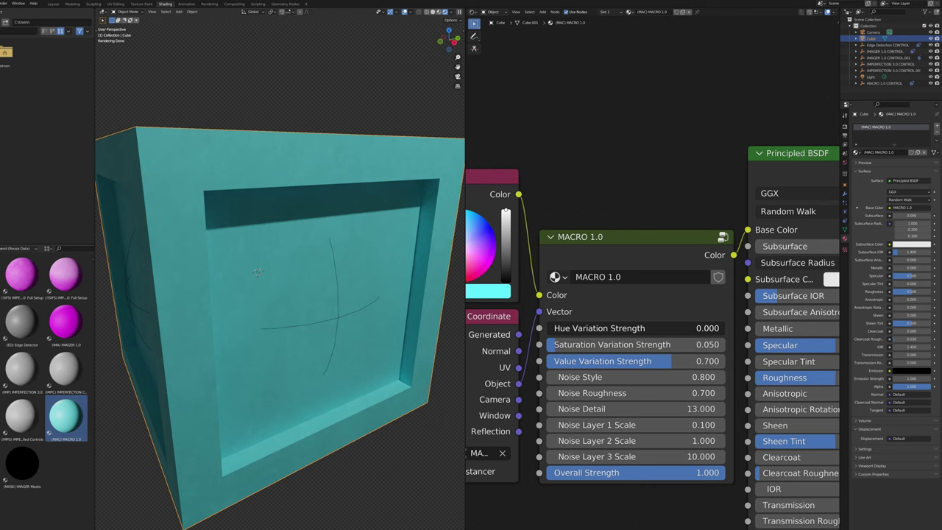
Try a Hue Variation Strength of 0.799 on the MACRO 1.0 node, then undo it
middle_click_drag(433, 322, 409, 312)
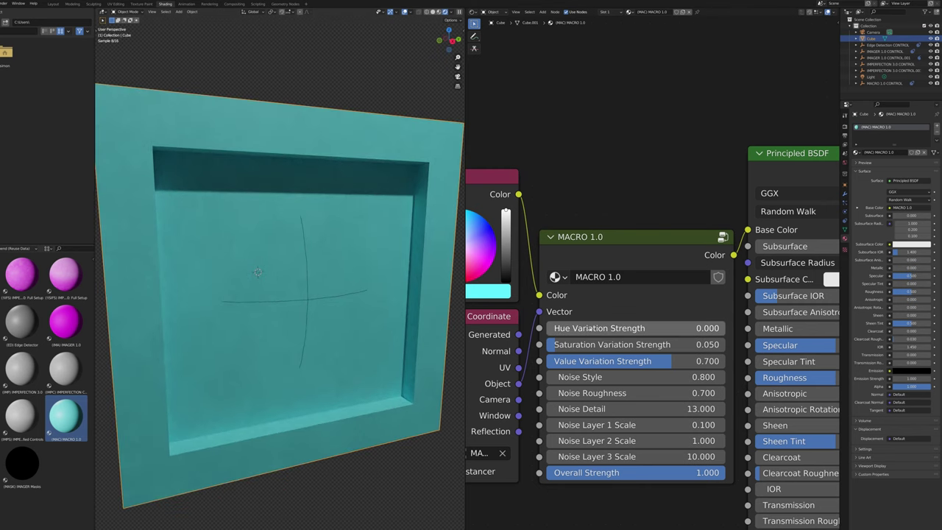
left_click_drag(591, 329, 672, 329)
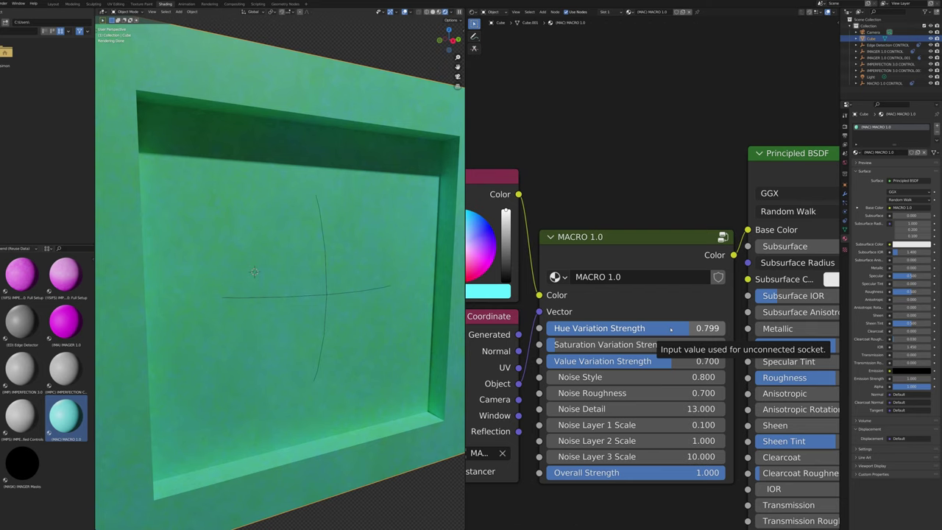
key("ctrl+z")
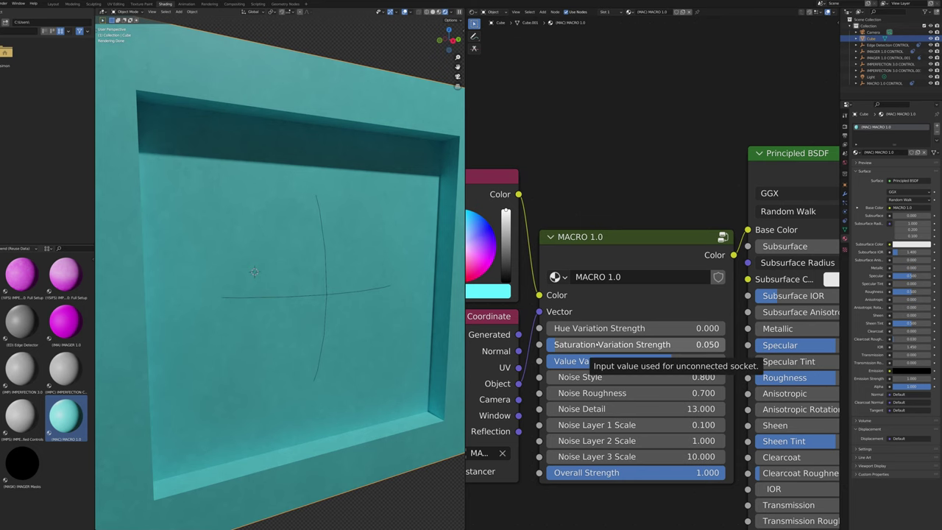
Try different Saturation Variation Strength, Value Variation Strength and Noise Style values on the MACRO 1.0 node
left_click_drag(604, 345, 641, 366)
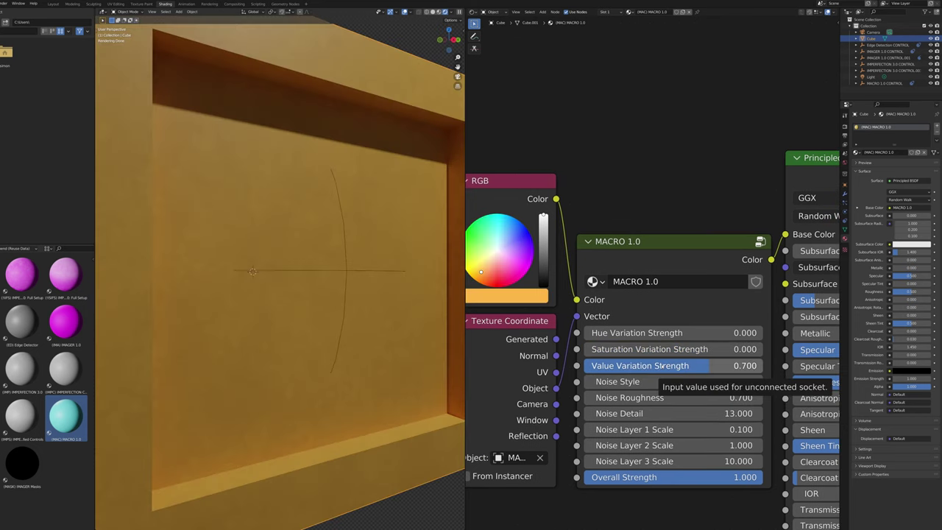
left_click_drag(661, 365, 696, 366)
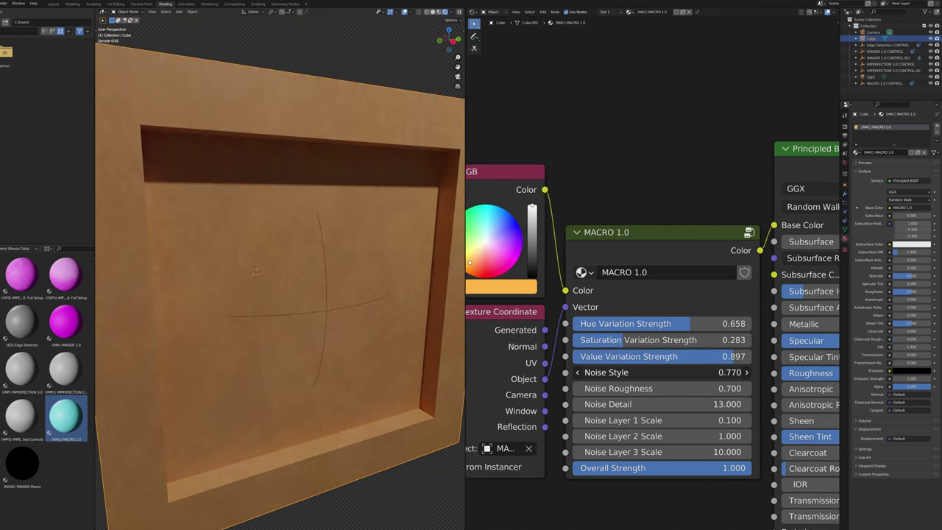
left_click_drag(707, 373, 619, 372)
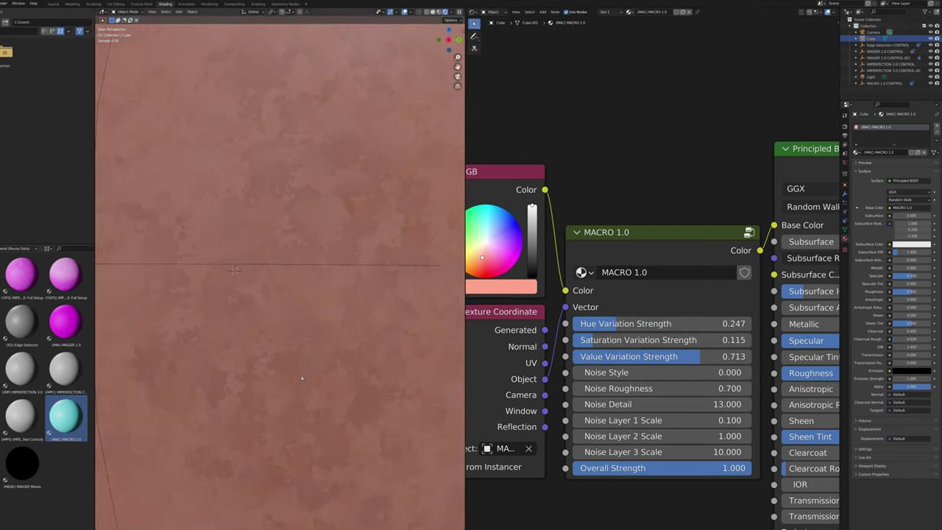
Try a Noise Roughness of 0.860 and different Noise Detail values on the MACRO 1.0 node
left_click_drag(581, 388, 636, 388)
left_click_drag(677, 404, 654, 404)
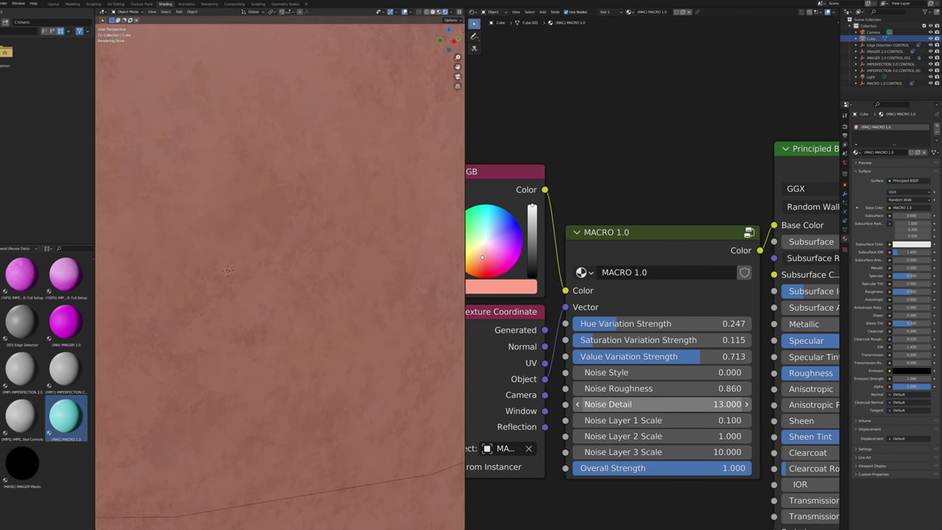
left_click_drag(647, 404, 660, 404)
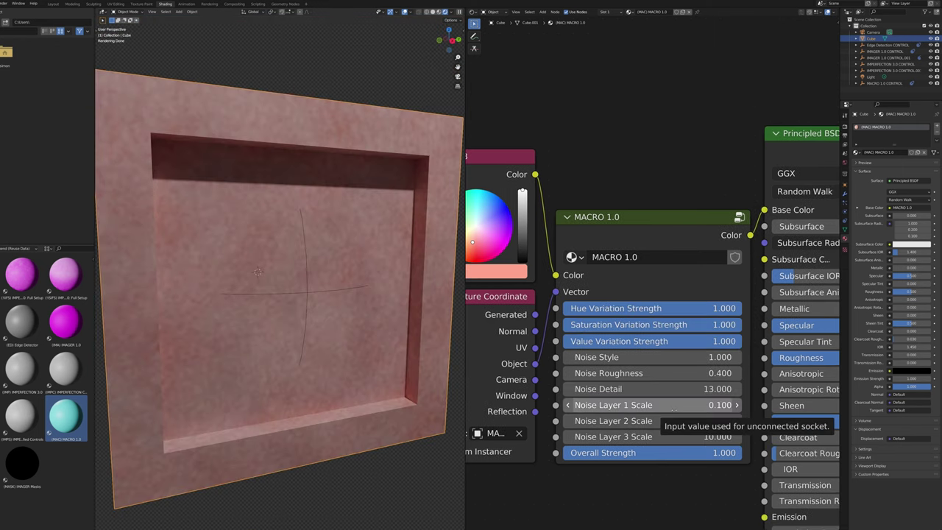
Try different noise layer scales on the MACRO 1.0 node, cancel those changes, and lower its Overall Strength
mouse_move(662, 406)
left_mouse_down()
mouse_move(767, 406)
mouse_move(663, 406)
left_mouse_up()
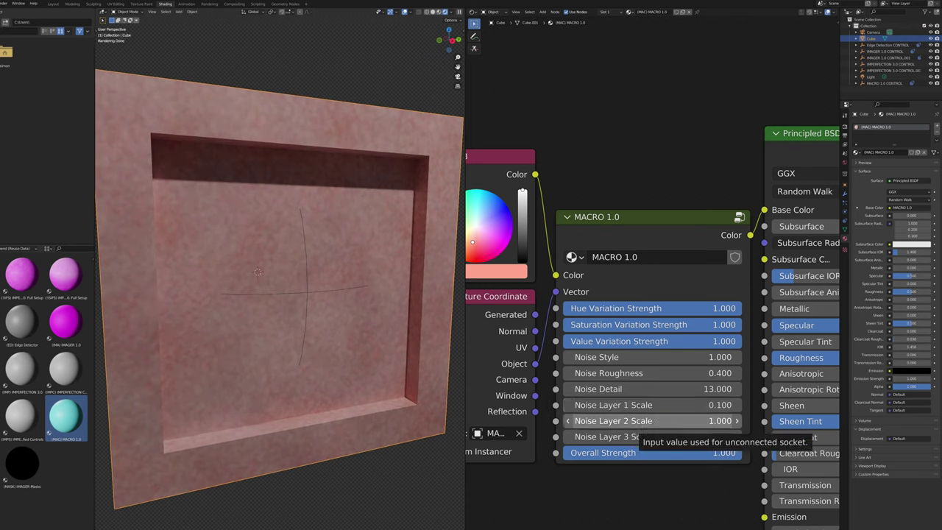
left_click_drag(648, 421, 697, 436)
key("Escape")
key("Escape")
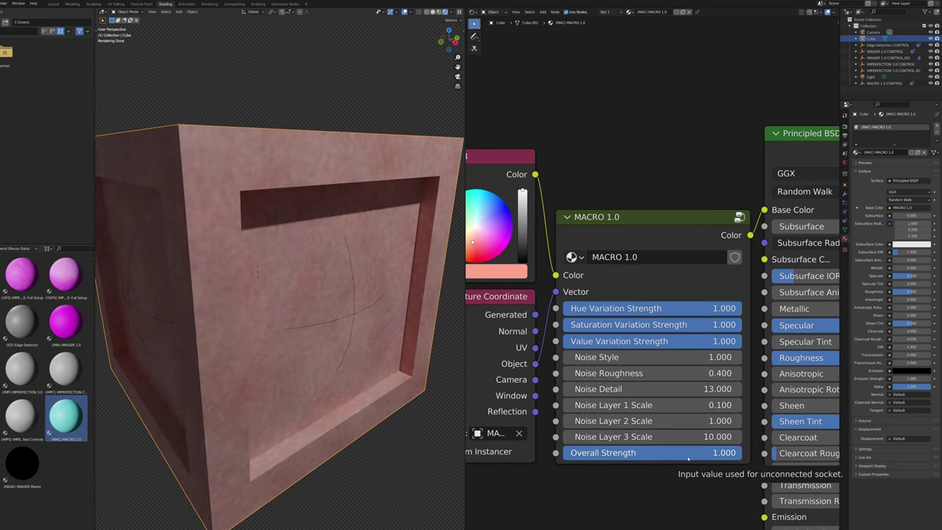
left_click_drag(707, 457, 572, 451)
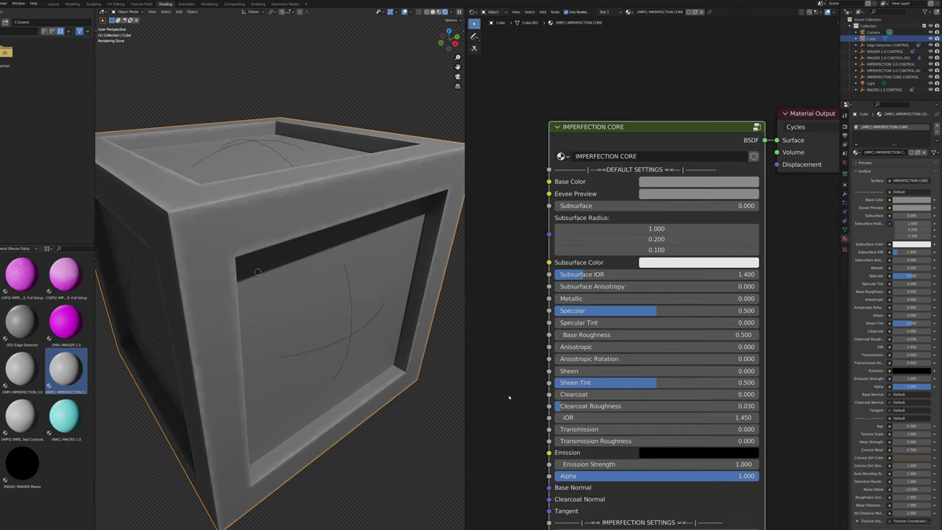
Try different Age, Wear Strength and Crevice Wear values in the imperfection settings of the IMPERFECTION CORE node
mouse_move(519, 389)
middle_mouse_down()
mouse_move(518, 408)
mouse_move(516, 382)
middle_mouse_up()
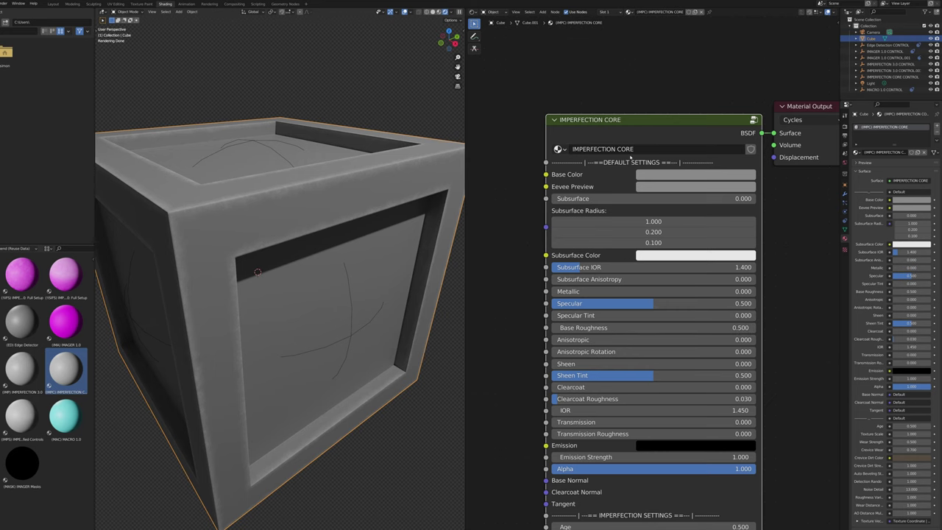
middle_click_drag(629, 457, 624, 228)
scroll(597, 357, "up", 4)
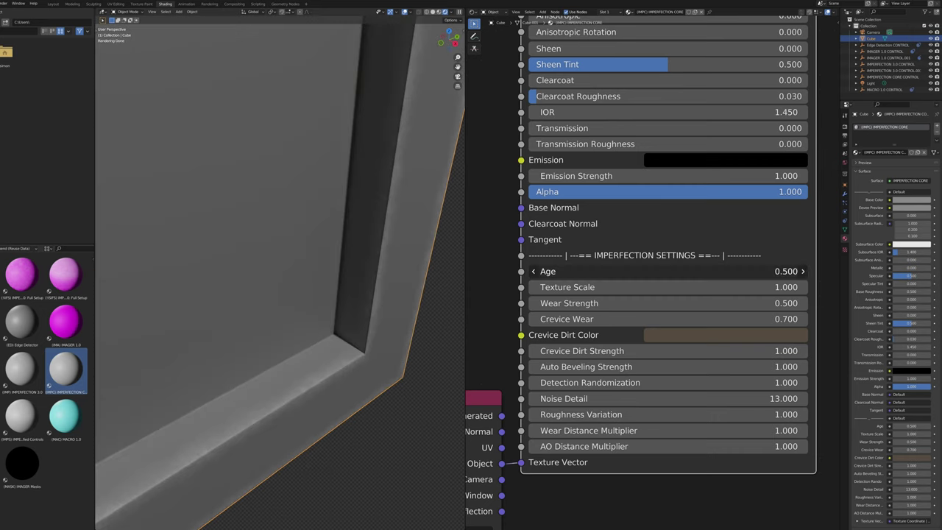
mouse_move(589, 271)
left_mouse_down()
mouse_move(662, 270)
mouse_move(589, 271)
left_mouse_up()
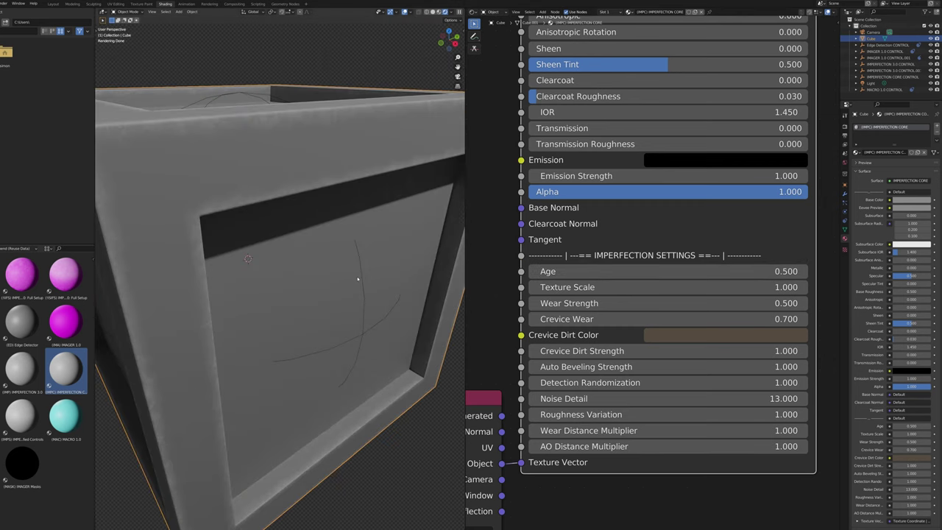
mouse_move(589, 303)
left_mouse_down()
mouse_move(663, 302)
mouse_move(516, 303)
mouse_move(663, 303)
mouse_move(589, 302)
left_mouse_up()
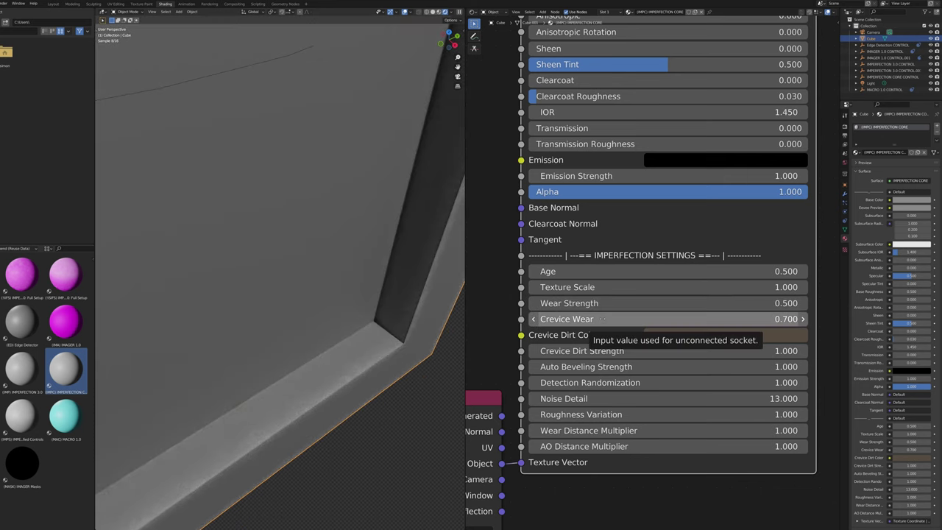
left_click_drag(589, 319, 555, 318)
Try a fully saturated brown Crevice Dirt Color and a different Crevice Dirt Strength on the IMPERFECTION CORE node
left_click(725, 335)
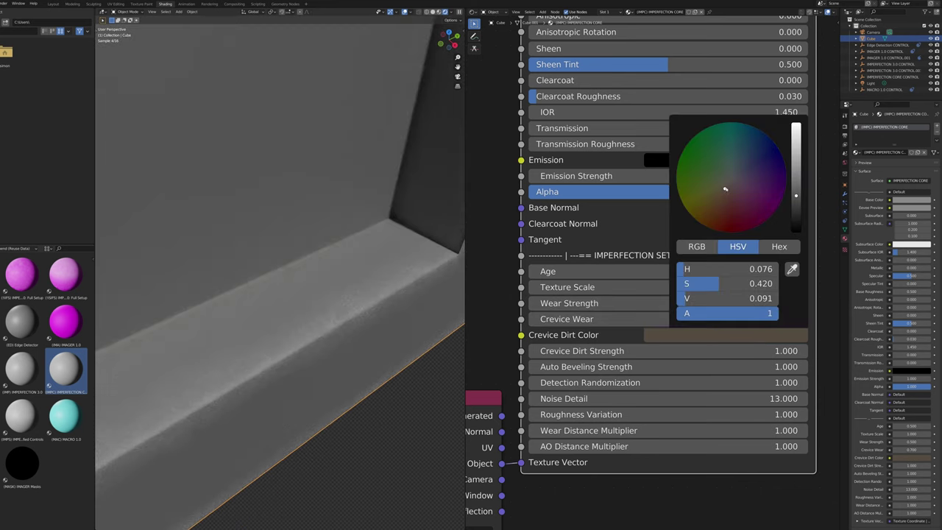
left_click_drag(725, 189, 702, 223)
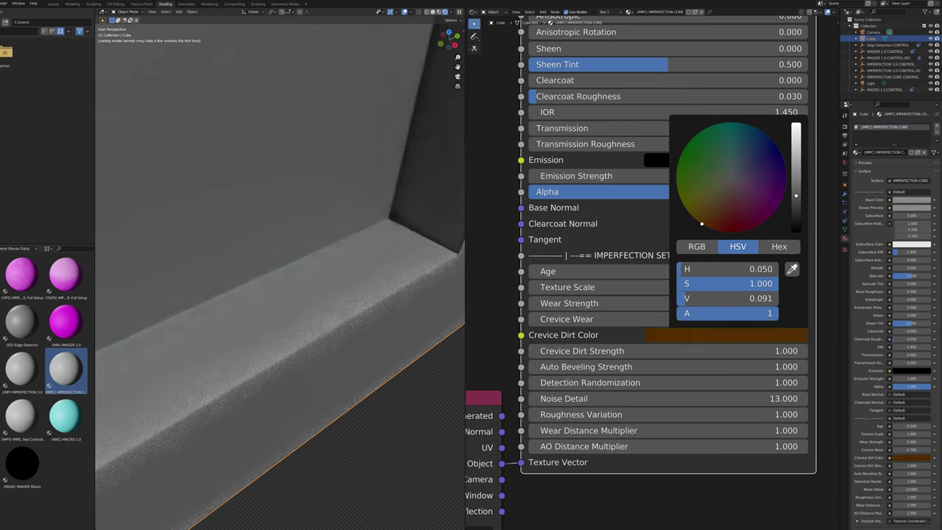
key("Escape")
left_click_drag(587, 351, 672, 350)
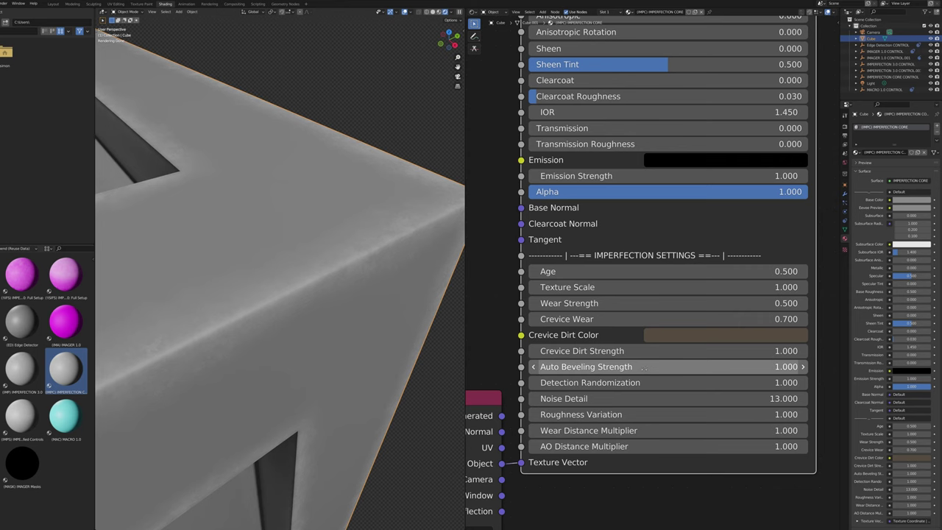
Try different Auto Beveling Strength, Detection Randomization and Noise Detail values on the IMPERFECTION CORE node
mouse_move(644, 366)
left_mouse_down()
mouse_move(628, 367)
mouse_move(638, 366)
left_mouse_up()
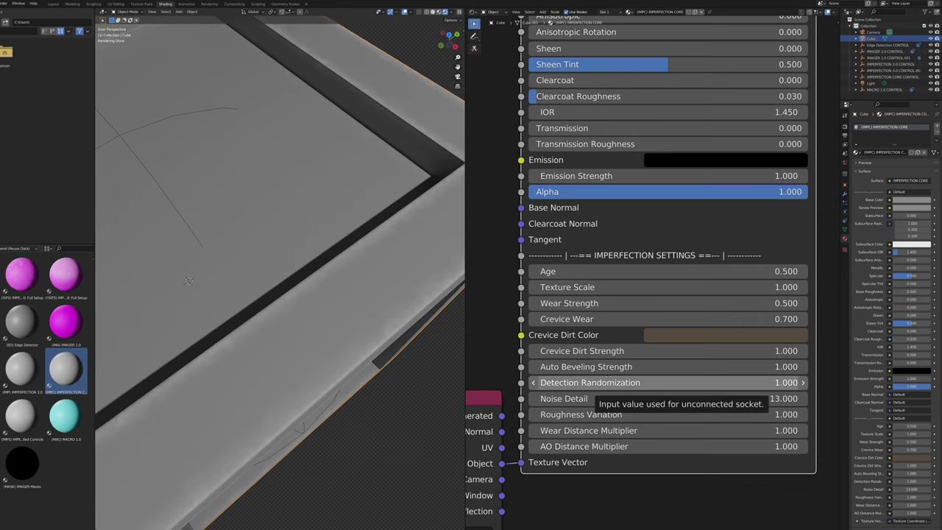
mouse_move(607, 382)
left_mouse_down()
mouse_move(575, 382)
mouse_move(591, 382)
left_mouse_up()
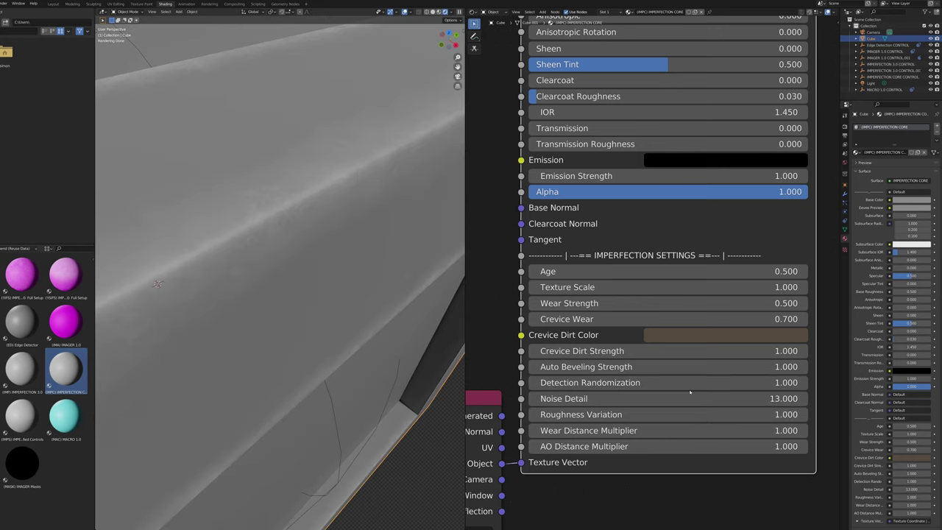
left_click_drag(699, 397, 708, 398)
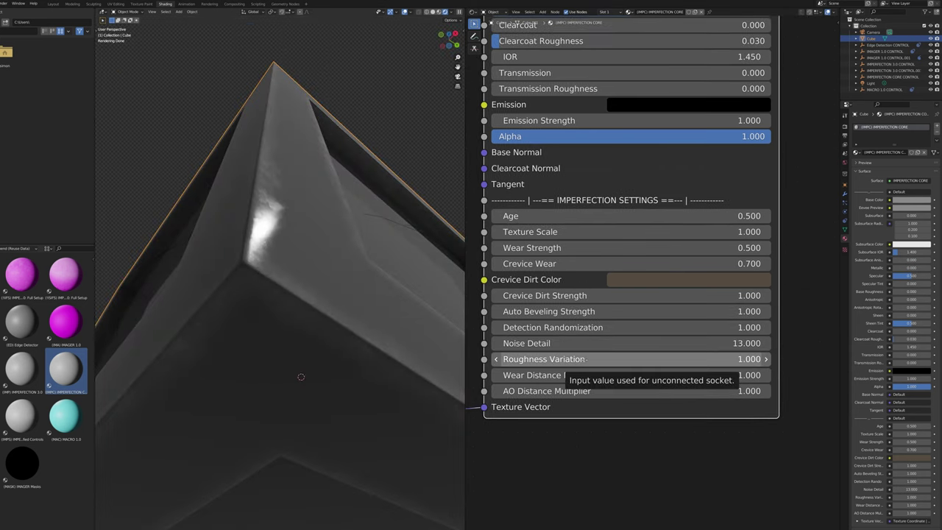
Try different Roughness Variation values and raise the AO Distance Multiplier on the IMPERFECTION CORE node
left_click_drag(585, 360, 554, 374)
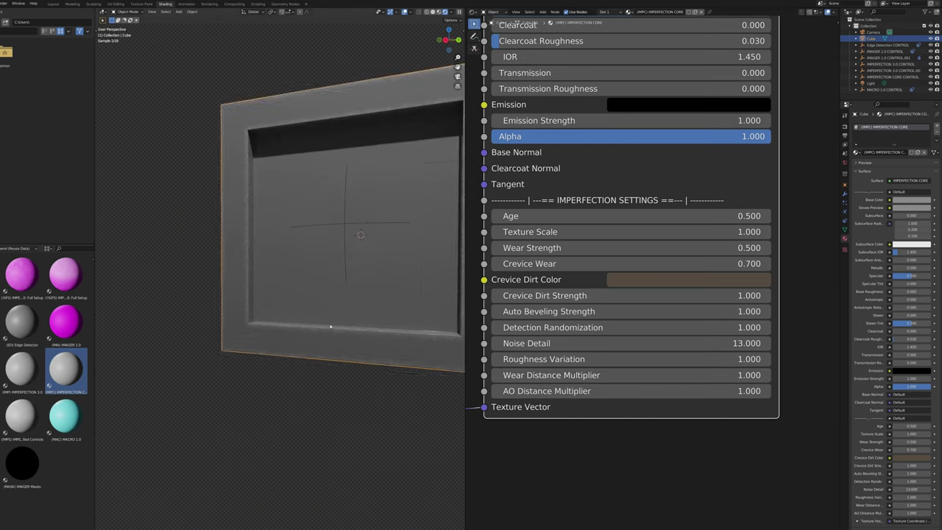
scroll(323, 355, "up", 3)
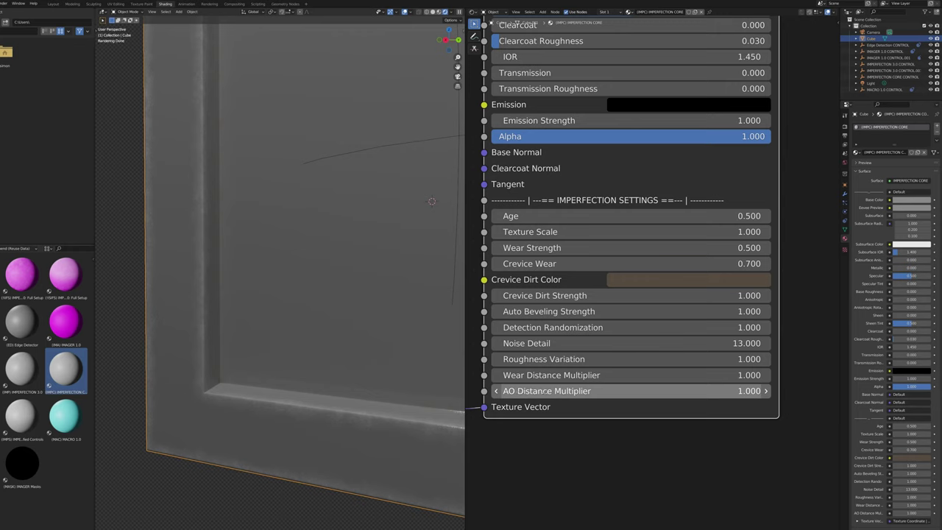
left_click_drag(559, 391, 699, 391)
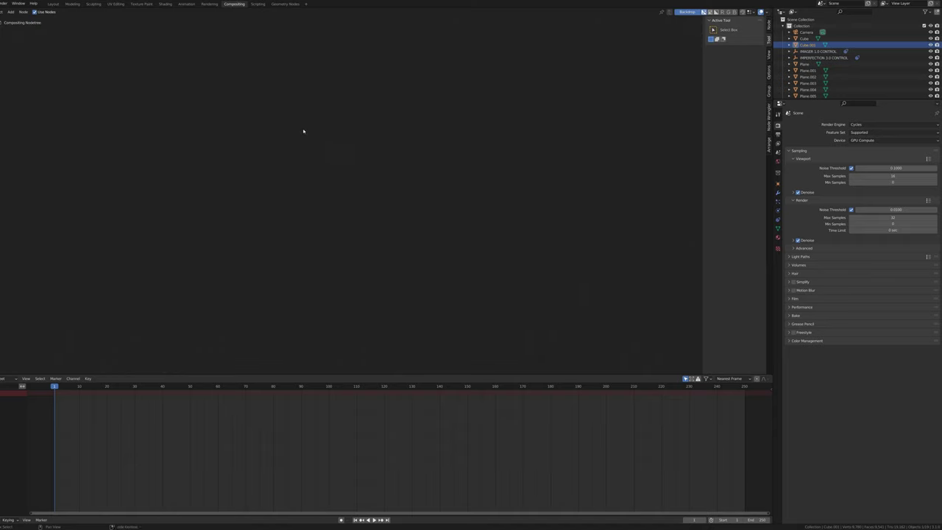
Browse the template node groups that can be added in the compositor, from Switch Instance to Edge Detector
key("shift+a")
mouse_move(294, 203)
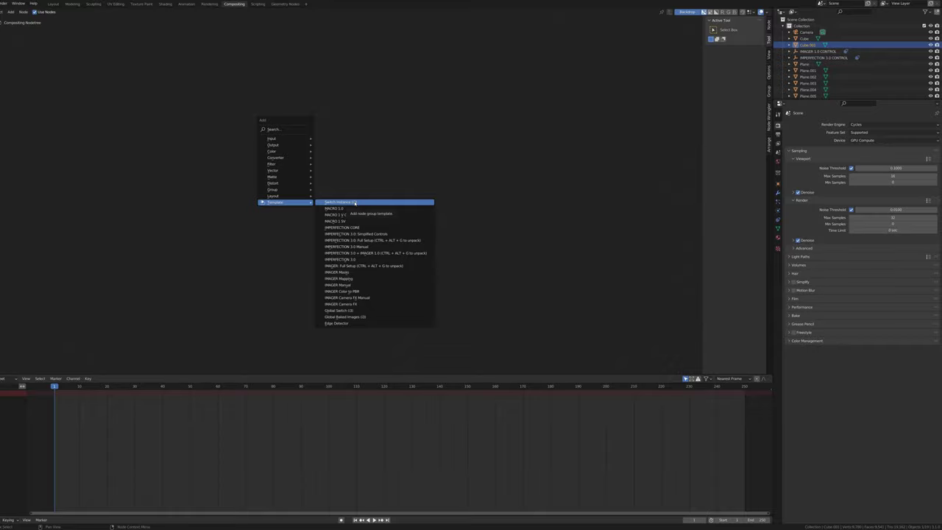
left_click(336, 323)
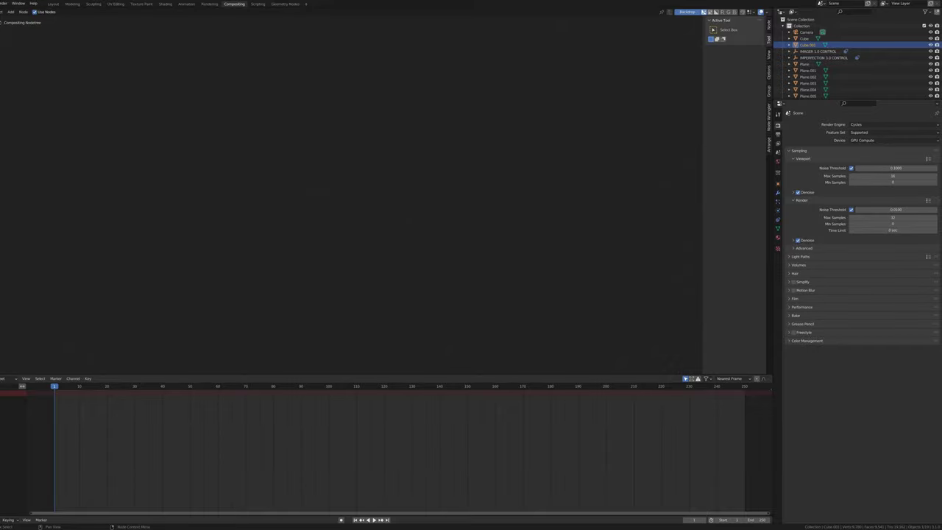
Open the add-on preferences and search for "node" to locate the Node Presets add-on
left_click(48, 6)
left_click(84, 207)
left_click(30, 156)
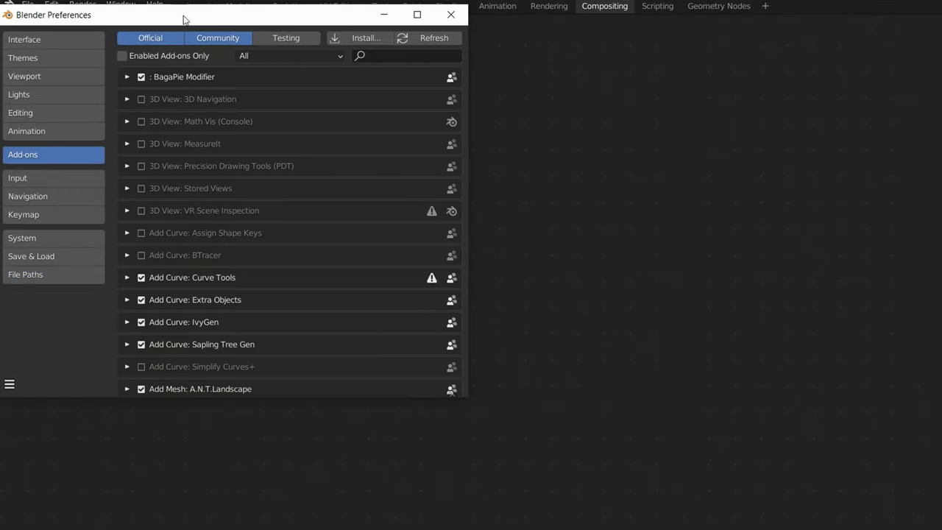
left_click_drag(184, 18, 826, 348)
left_click(472, 172)
type("node")
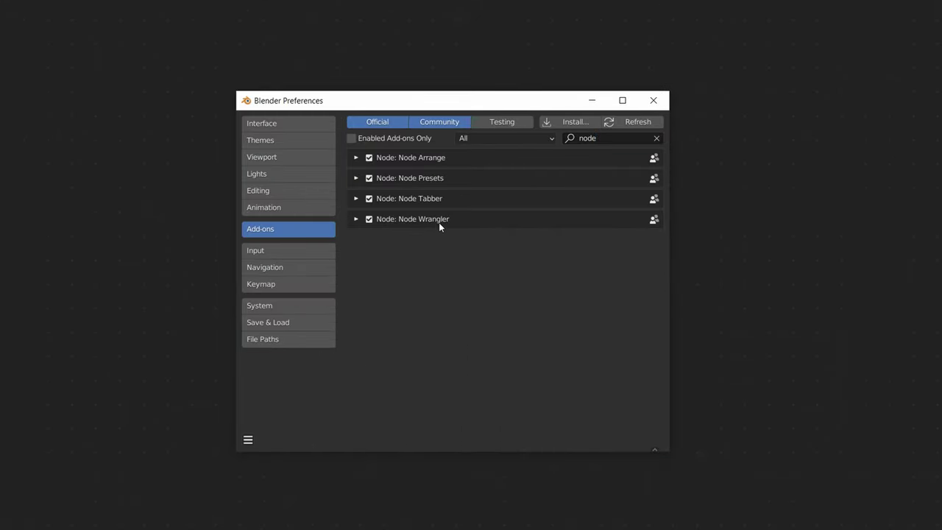
left_click(364, 181)
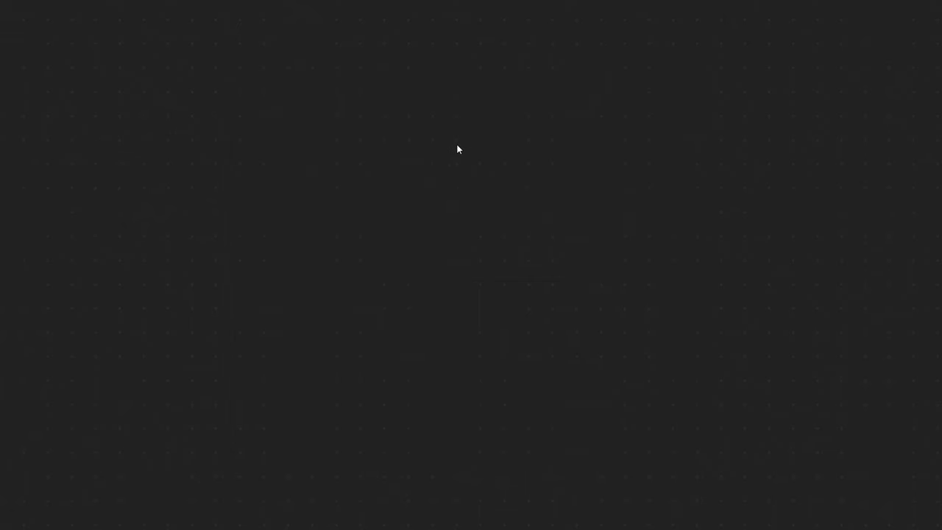
Bring up the template node groups for adding one to the compositing node tree
key("shift+a")
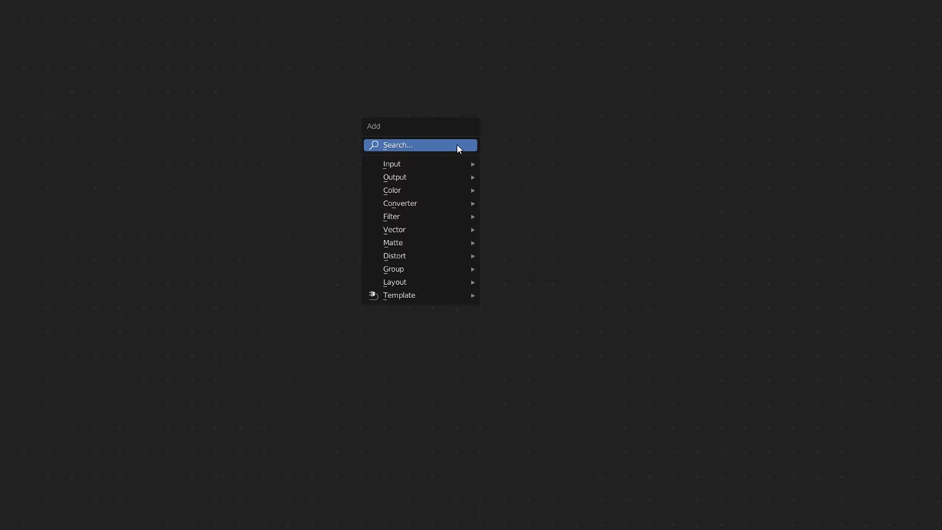
mouse_move(437, 295)
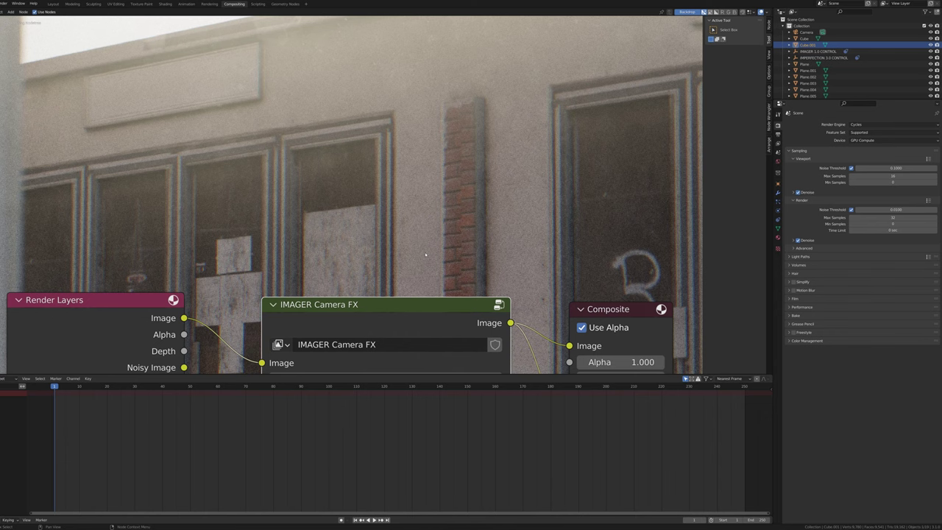
Set the Small Bloom Strength to 1 on the IMAGER Camera FX node
middle_click_drag(425, 252, 429, 189)
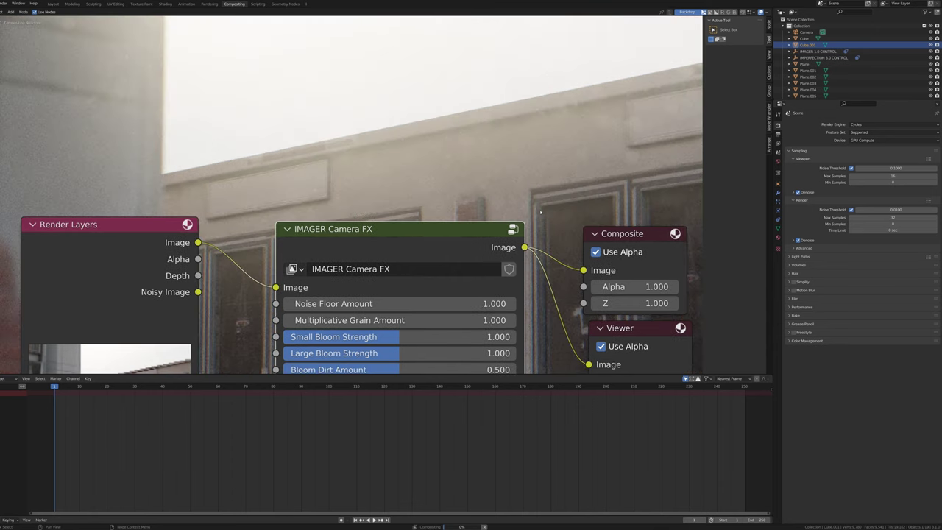
middle_click_drag(541, 212, 524, 187)
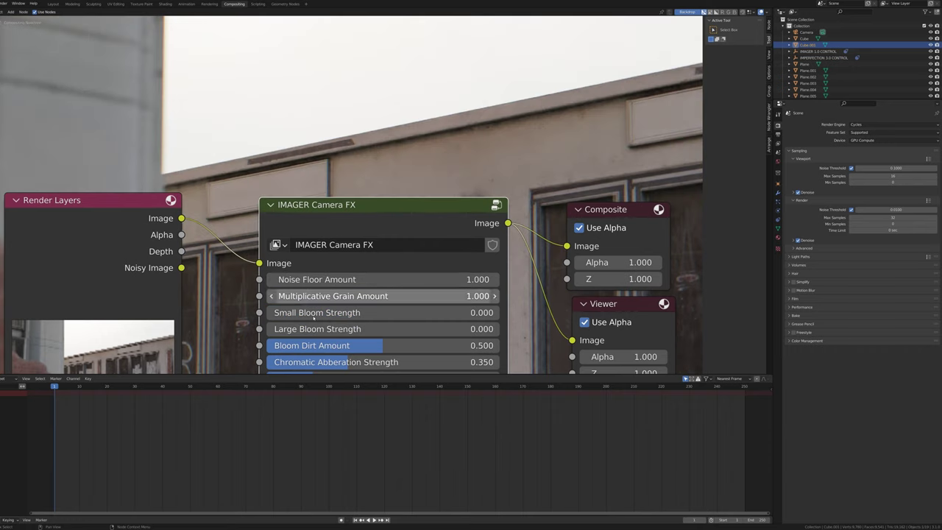
left_click(315, 313)
type("1")
key("Return")
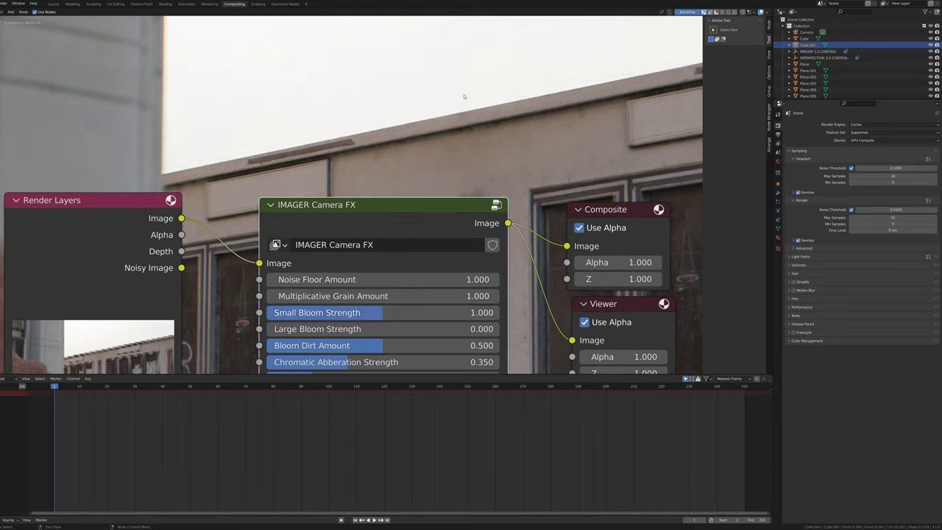
Try a Large Bloom Strength of 2 on the IMAGER Camera FX node
middle_click_drag(465, 96, 442, 96)
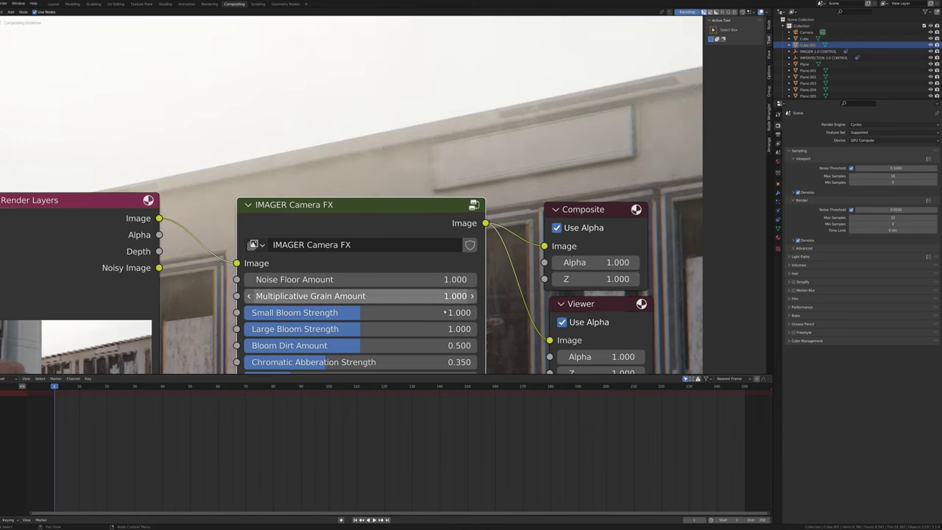
left_click(428, 329)
type("2")
key("Return")
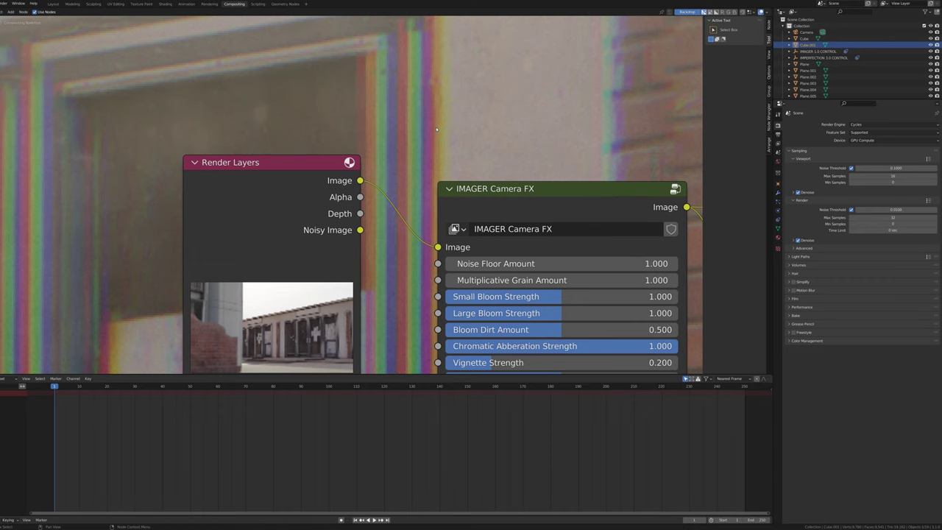
Set the Chromatic Abberation Strength to 0.1 on the IMAGER Camera FX node and inspect the image
middle_click_drag(544, 343, 505, 280)
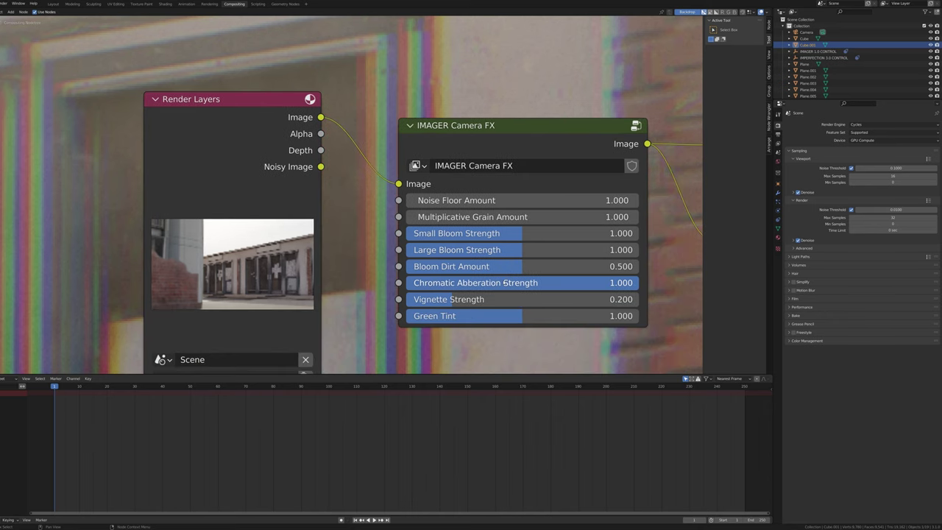
left_click(505, 283)
type("0.1")
key("Return")
middle_click_drag(453, 96, 266, 135)
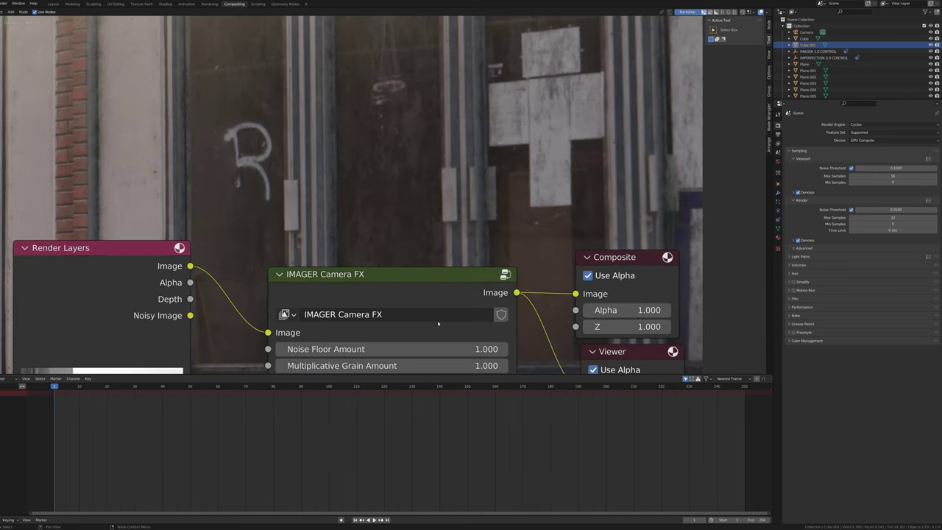
Open the Green Tint value of the IMAGER Camera FX node for editing
middle_click_drag(513, 344, 516, 336)
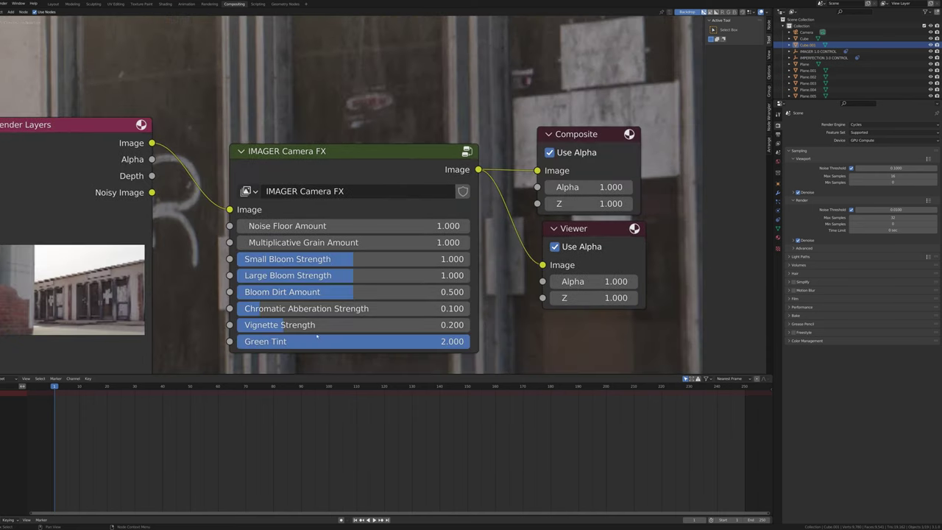
left_click(353, 341)
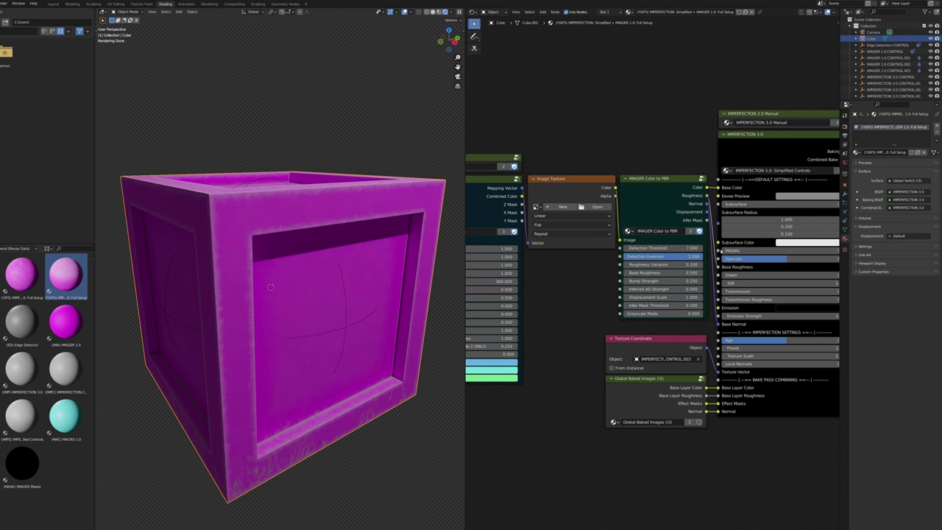
Examine the simplified controls of the IMPERFECTION 3.0 node in the crate material's node tree
middle_click_drag(834, 222, 648, 271)
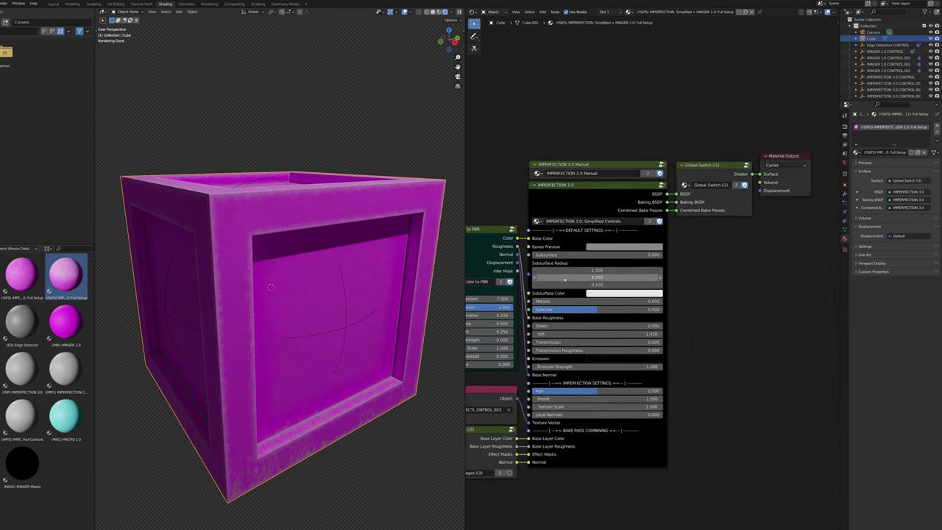
scroll(650, 269, "up", 4)
middle_click_drag(610, 215, 696, 302)
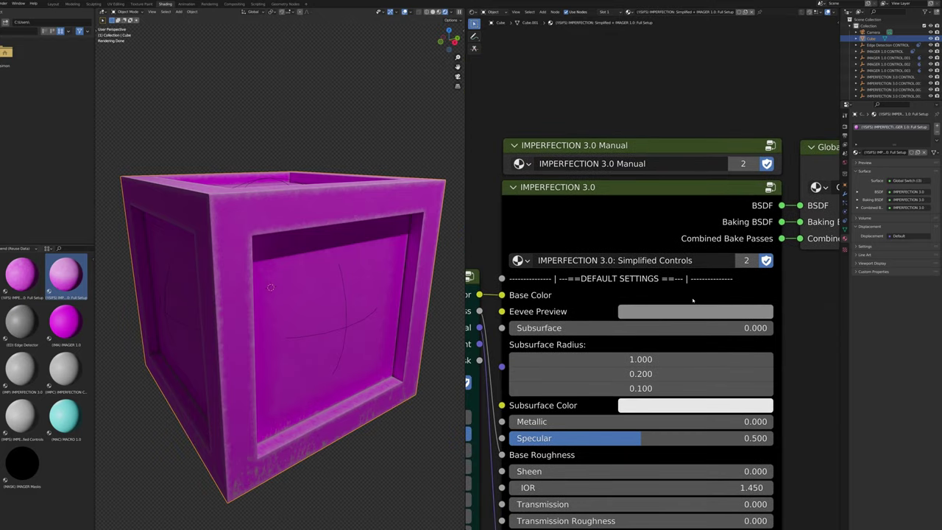
middle_click_drag(692, 301, 656, 273)
middle_click_drag(596, 268, 641, 302)
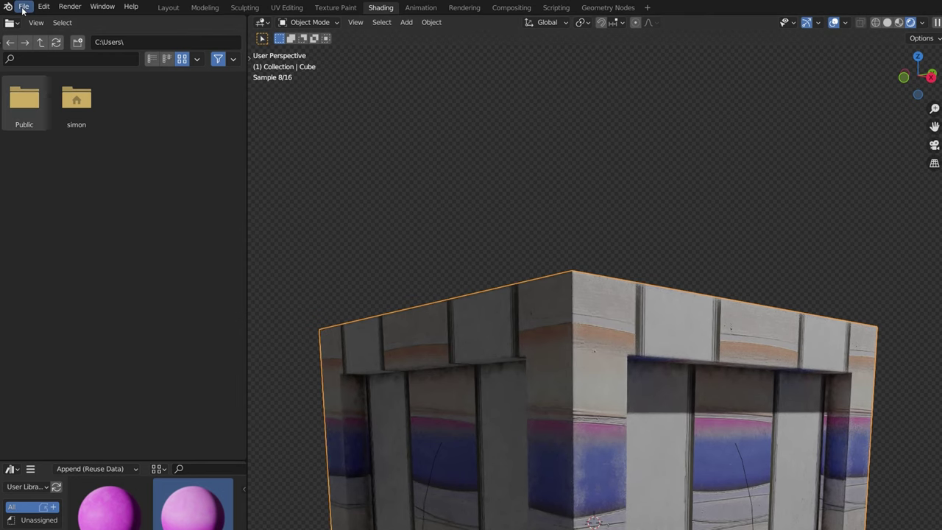
Bring up the Blender preferences
left_click(43, 7)
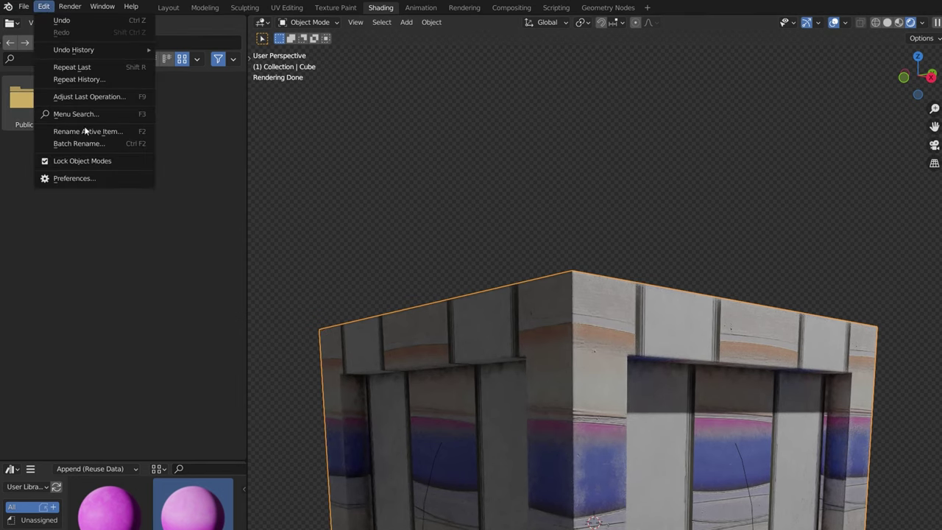
left_click(103, 179)
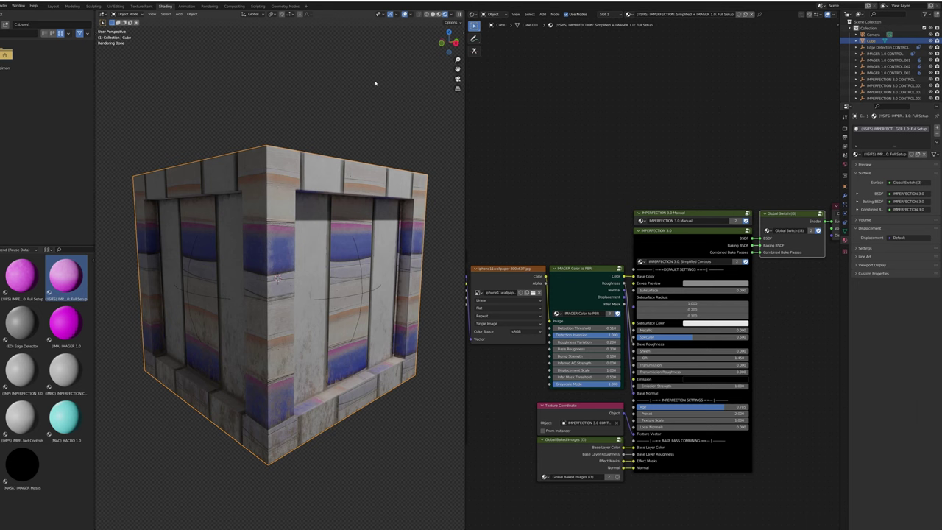
Bring up the Bystedts Blender Baker settings and choose the Baking Tutorial folder as the image output path
key("n")
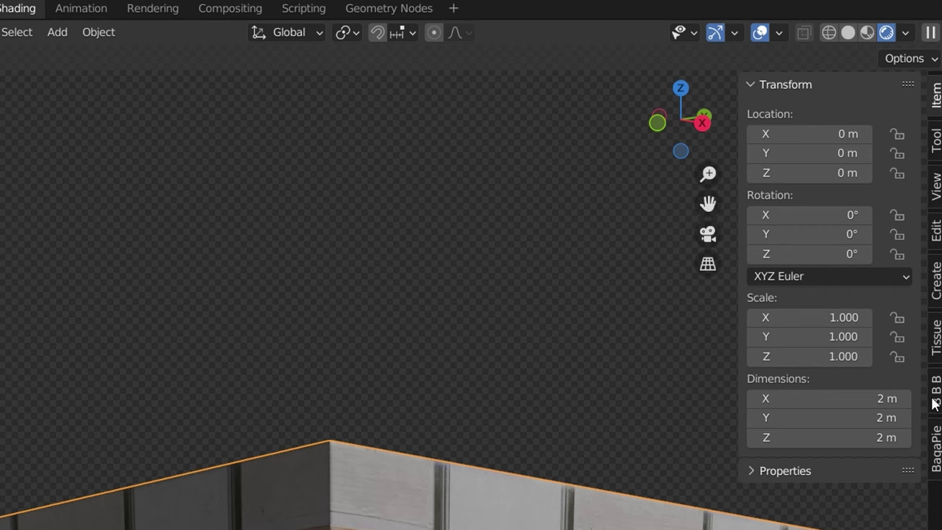
left_click(933, 404)
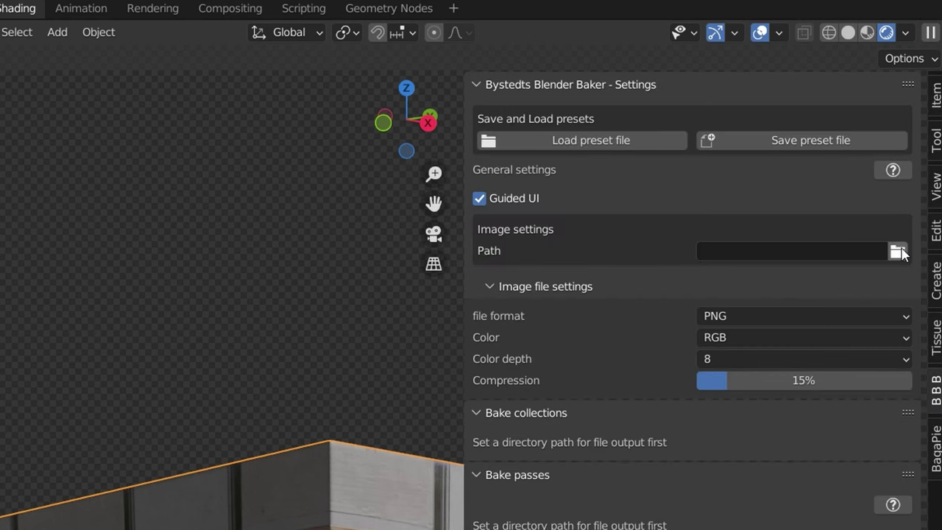
left_click(898, 251)
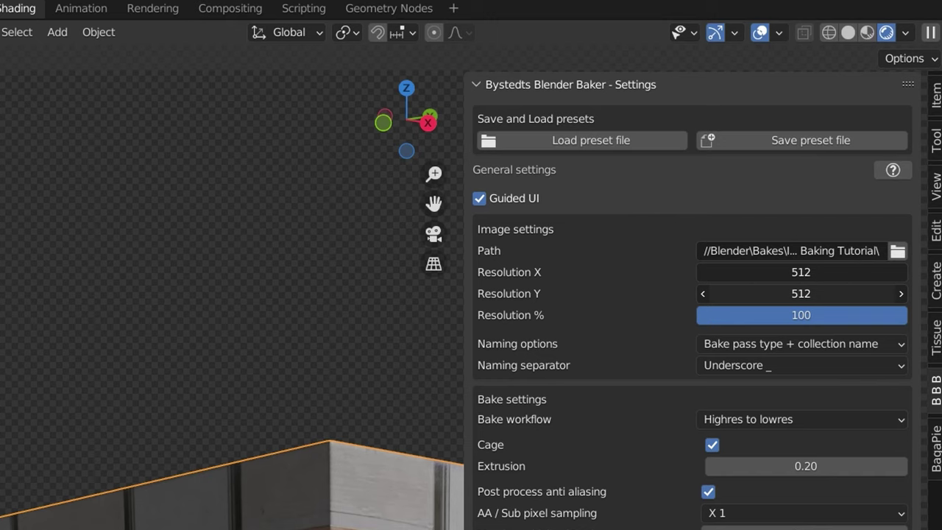
Set the bake resolution to 2048 by 2048 and the bake workflow to Bake lowres surface
left_click(817, 298)
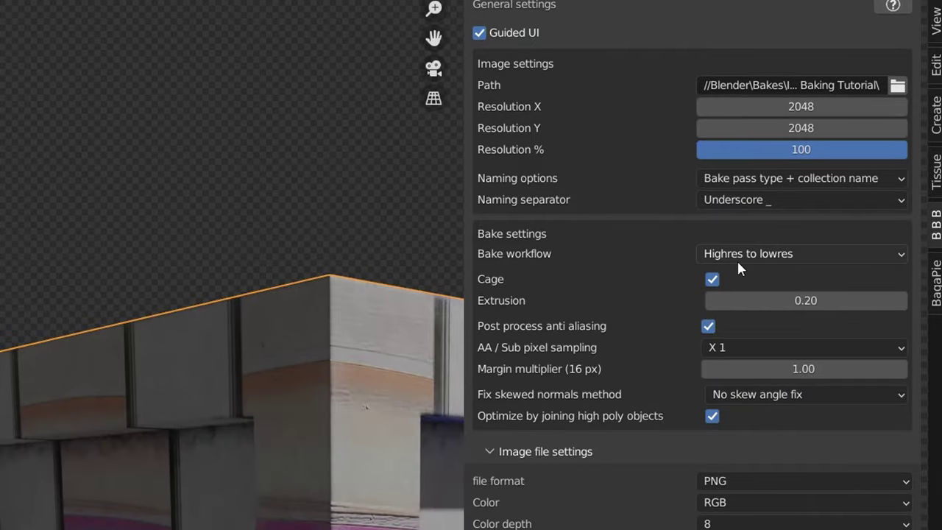
left_click(736, 258)
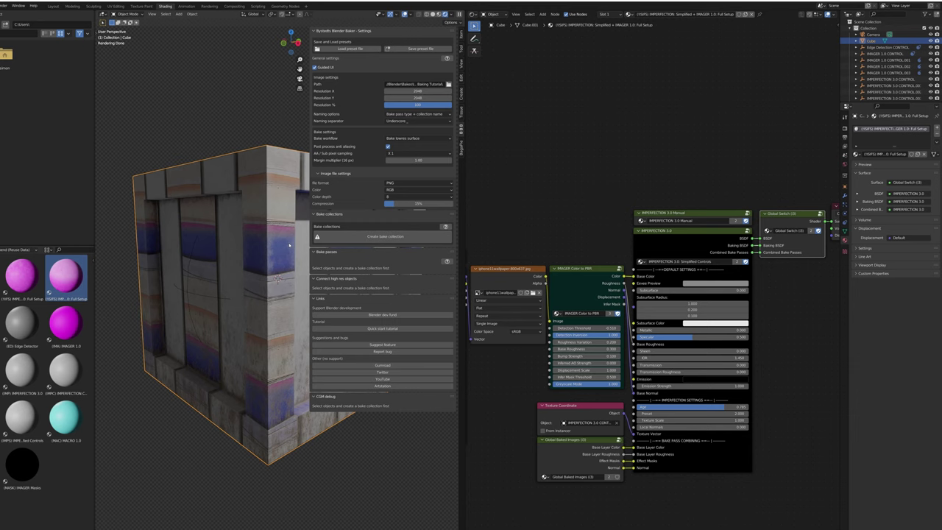
Create a bake collection for the selected crate and view the crate's textured sides
left_click(331, 236)
scroll(258, 255, "down", 1)
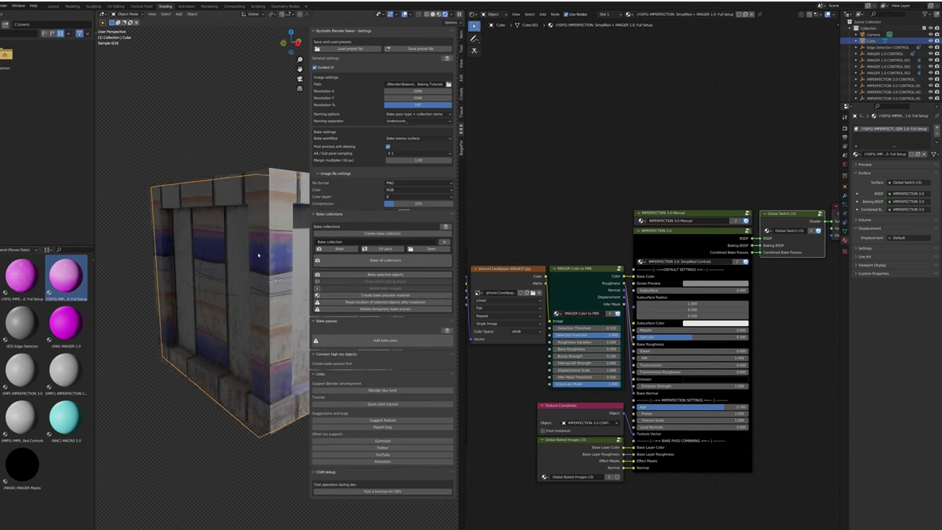
middle_click_drag(259, 255, 208, 275)
middle_click_drag(258, 256, 271, 248)
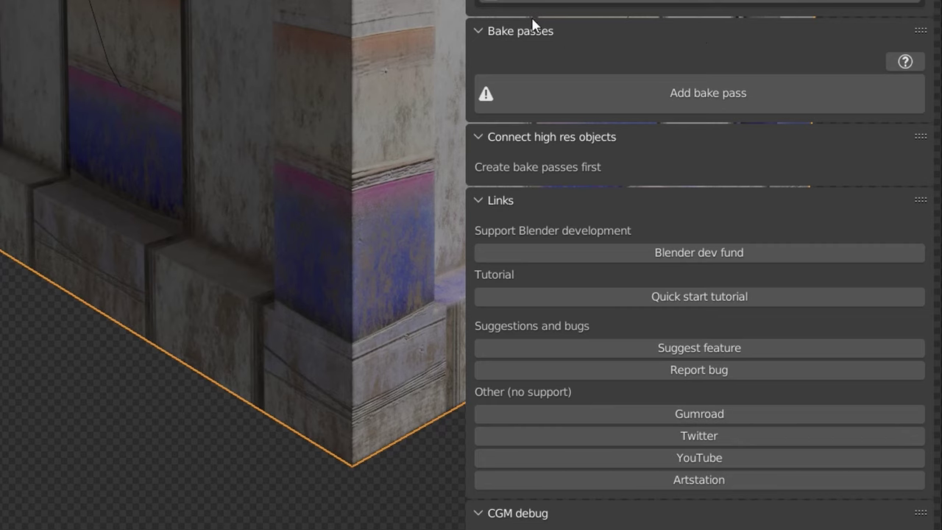
Add four bake passes to the baker setup
left_click(745, 99)
left_click(745, 98)
left_click(745, 98)
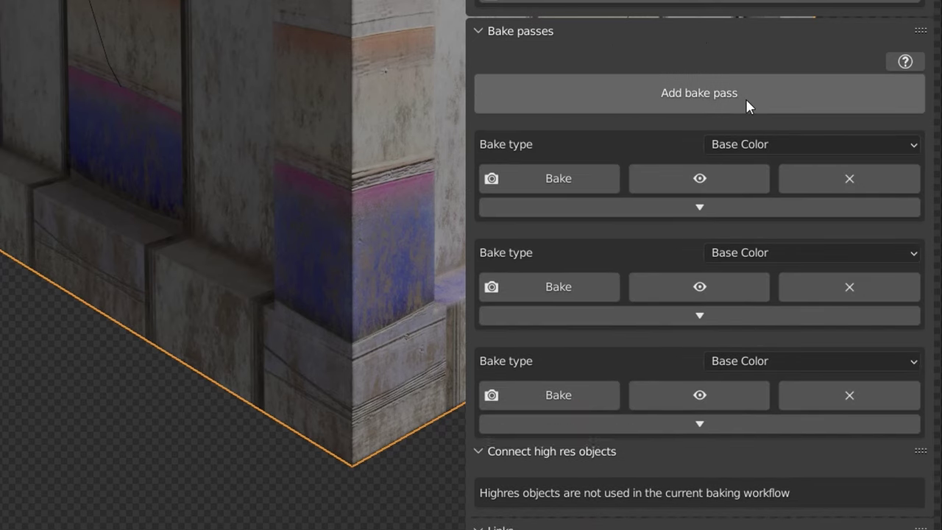
left_click(746, 98)
Set the bake types of the first, second and fourth passes to Diffuse, Roughness and Normal
left_click(792, 55)
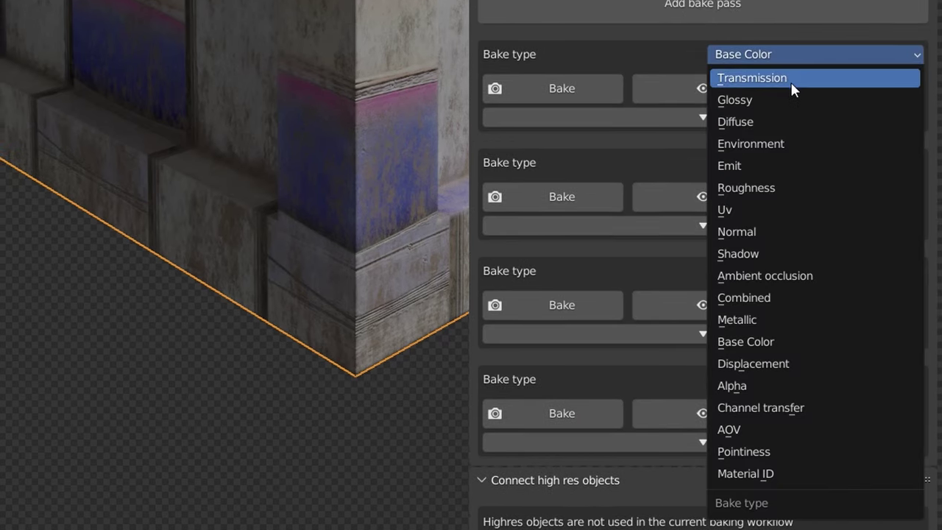
left_click(790, 119)
left_click(789, 165)
left_click(795, 28)
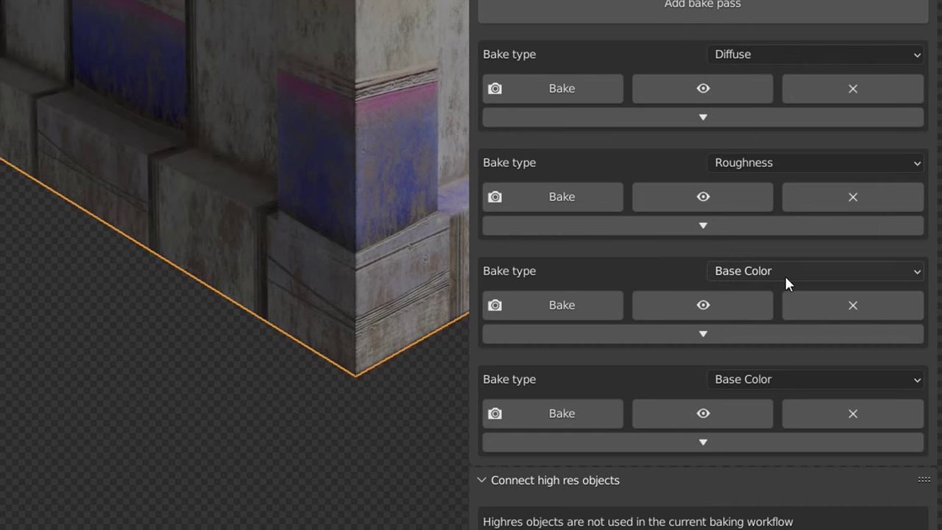
left_click(807, 377)
left_click(789, 209)
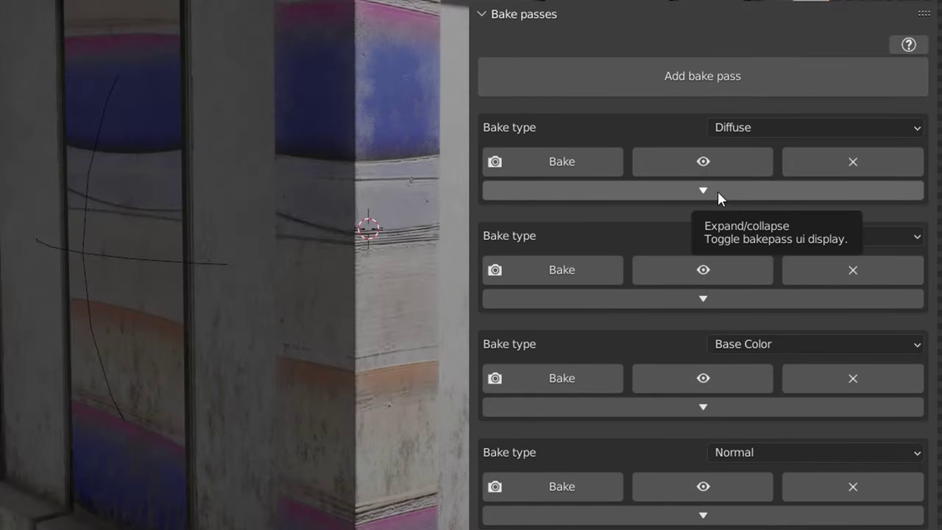
Expand the Diffuse pass's options, set its sample type to Set with 128 samples, and choose Temporary scene as its bake scene
left_click(718, 191)
left_click(807, 243)
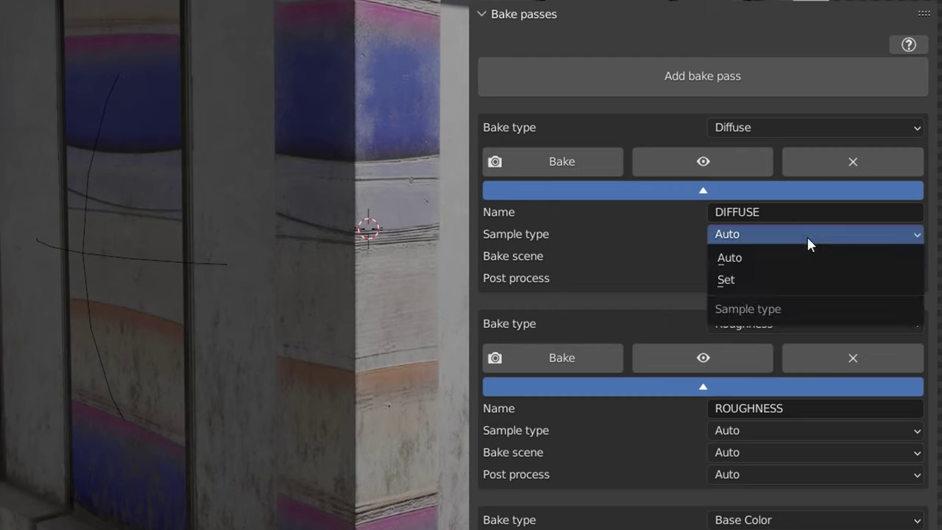
left_click(769, 284)
left_click(818, 263)
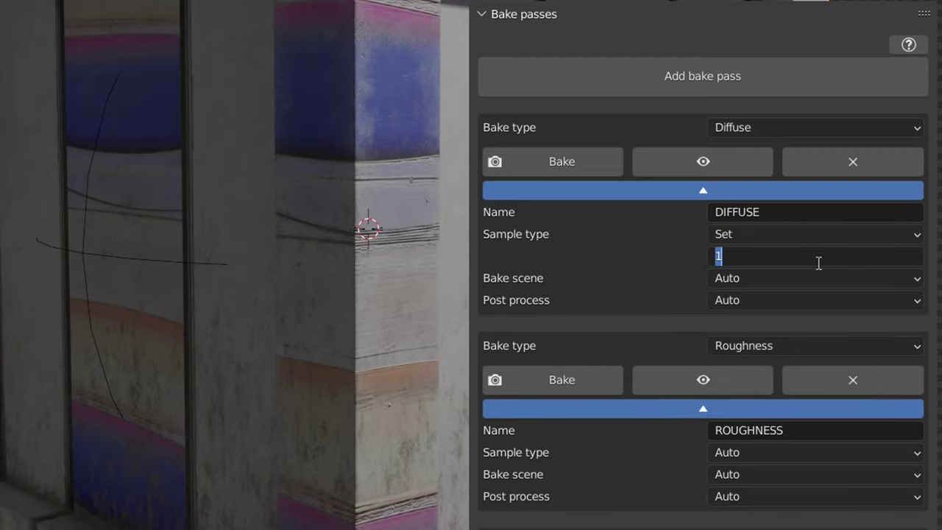
type("128")
left_click(791, 278)
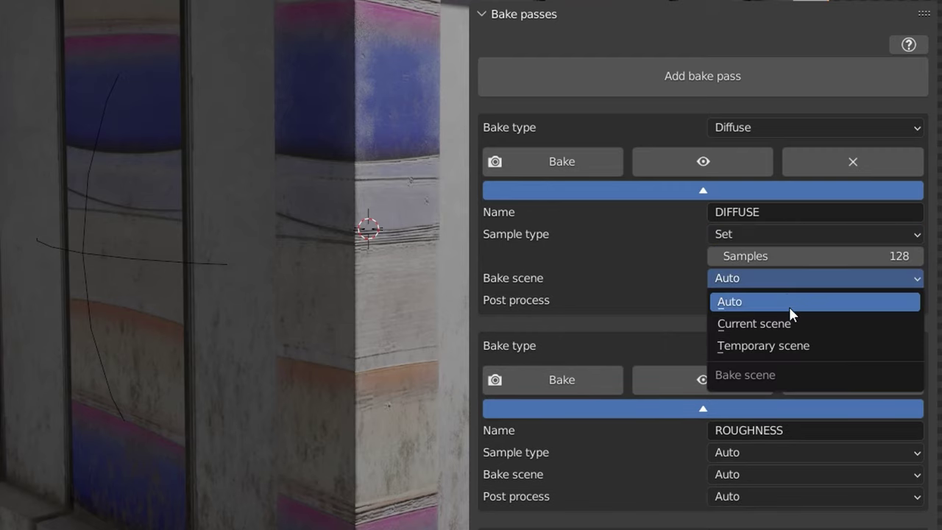
left_click(798, 345)
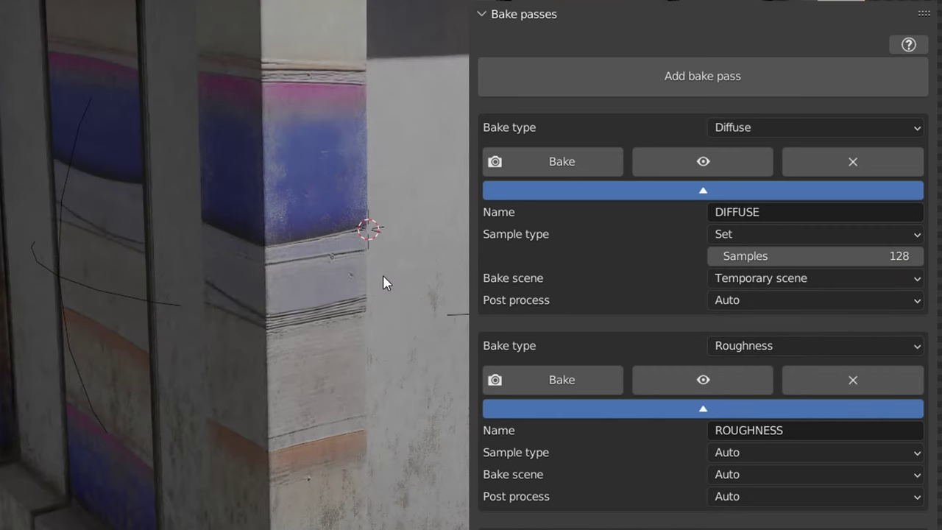
Add a plane at the crate, move it along the Z axis and scale it to extend past the crate's sides
scroll(399, 250, "down", 6)
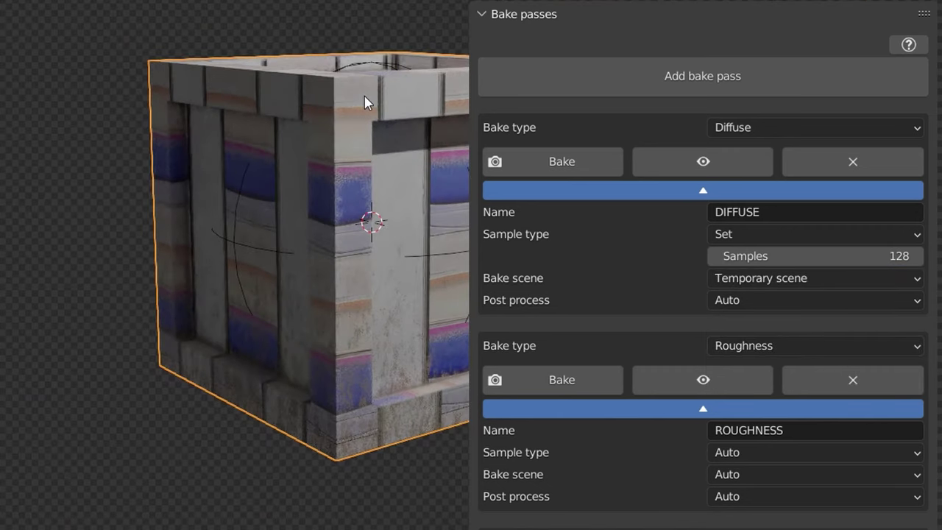
key("shift+a")
mouse_move(366, 98)
left_click(446, 96)
key("g")
key("z")
left_click(345, 233)
key("s")
left_click(258, 282)
Adjust the plane's height along Z where it meets the crate's wall
scroll(258, 282, "up", 8)
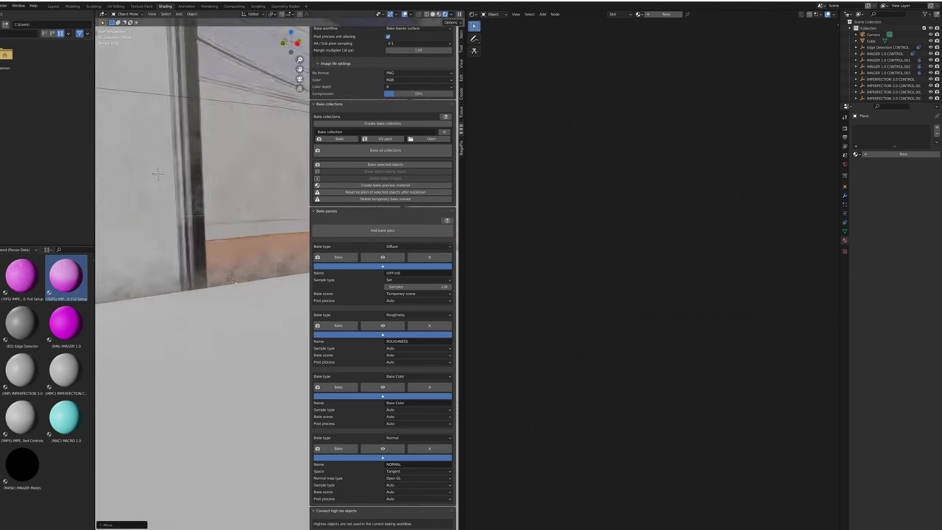
key("g")
key("z")
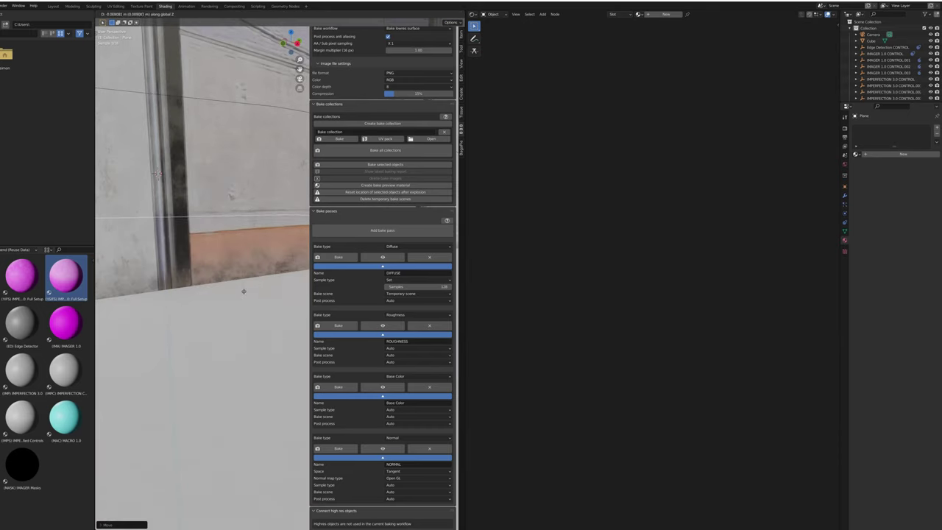
left_click(243, 290)
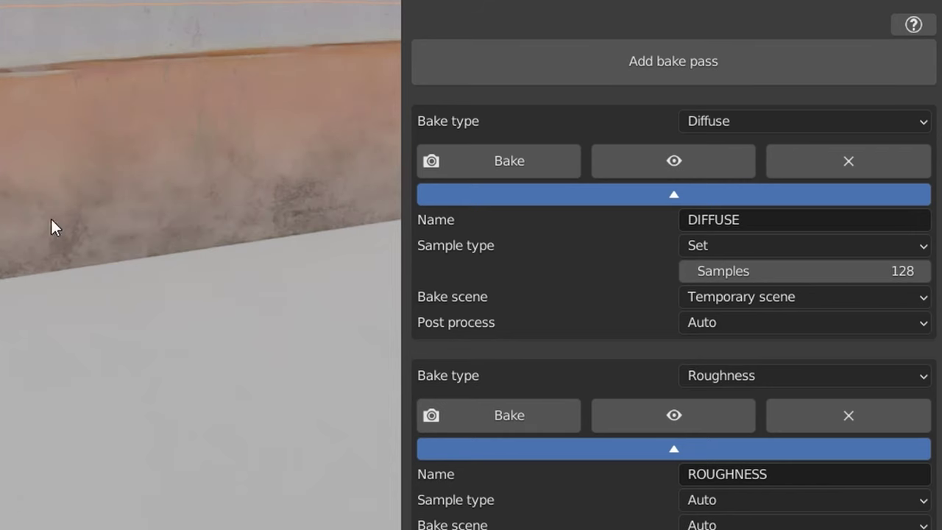
Keep Temporary scene as the Diffuse pass's bake scene and set its post process to Denoise
left_click(773, 298)
left_click(770, 312)
left_click(788, 326)
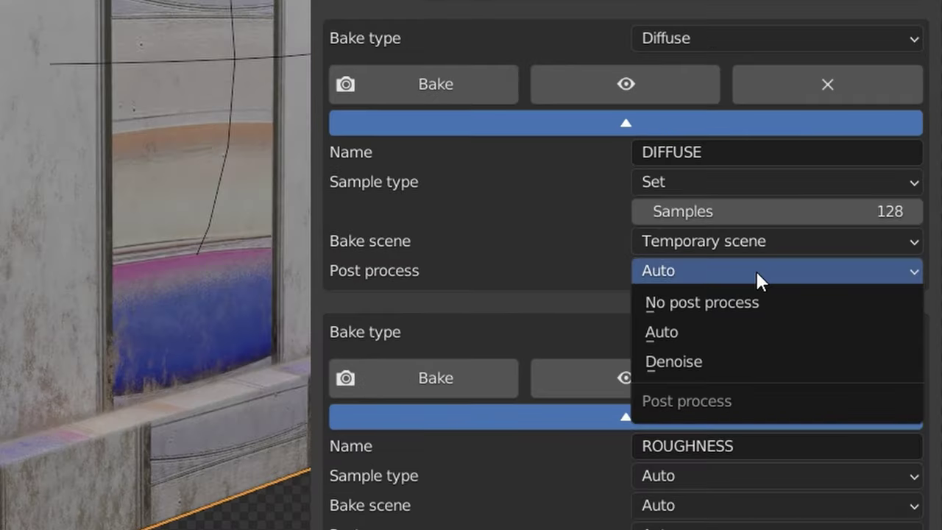
left_click(733, 362)
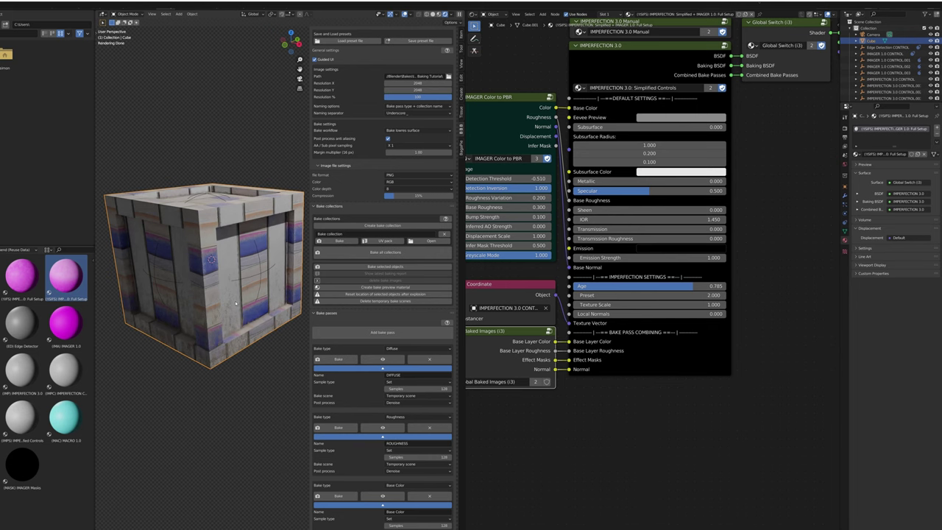
Unwrap the whole crate mesh in Edit Mode with Smart UV Project and inspect it from several sides
key("n")
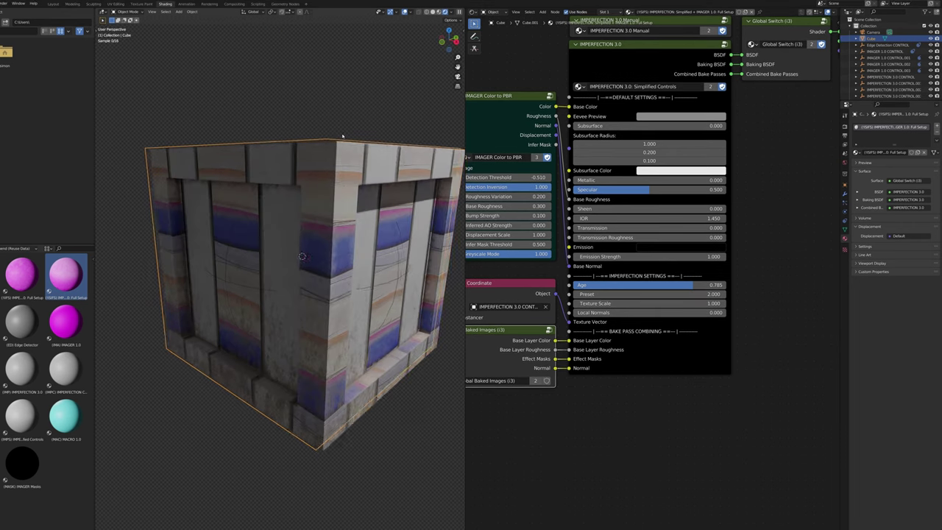
middle_click_drag(343, 137, 336, 134)
key("Tab")
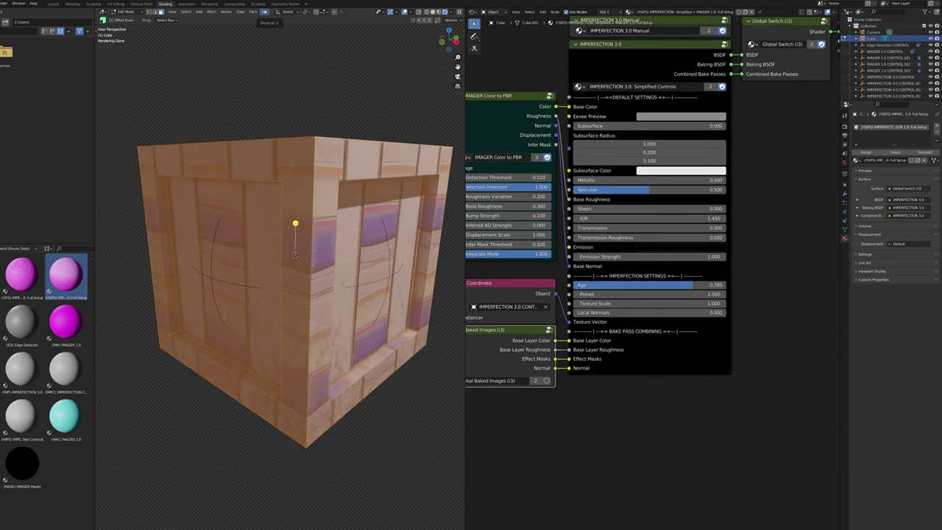
key("u")
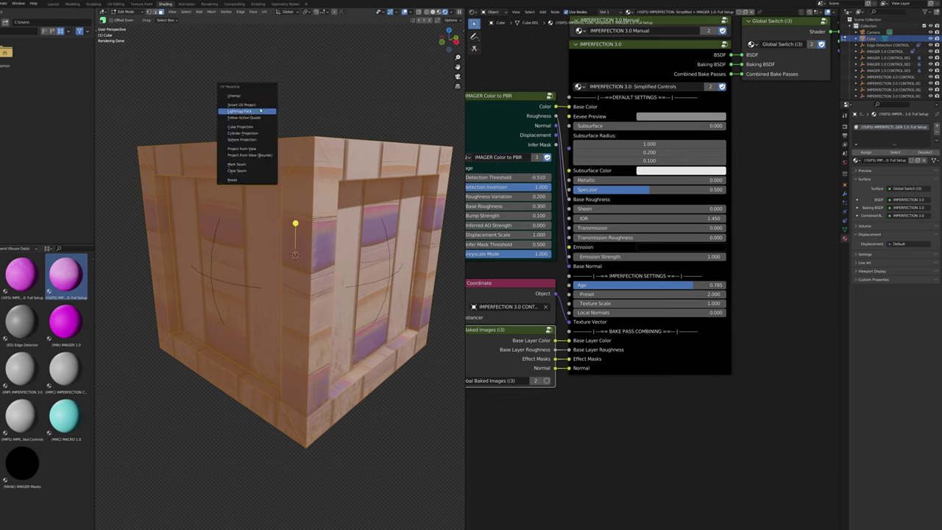
left_click(264, 107)
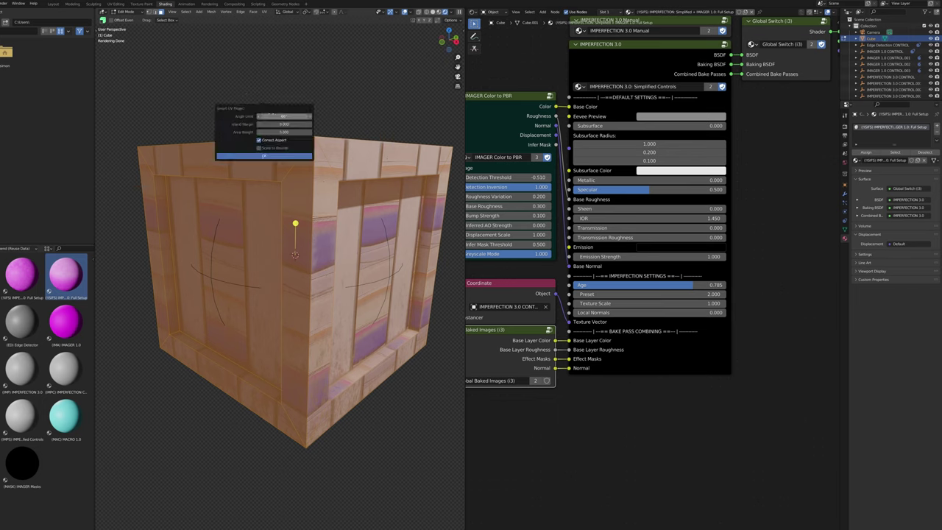
left_click(265, 157)
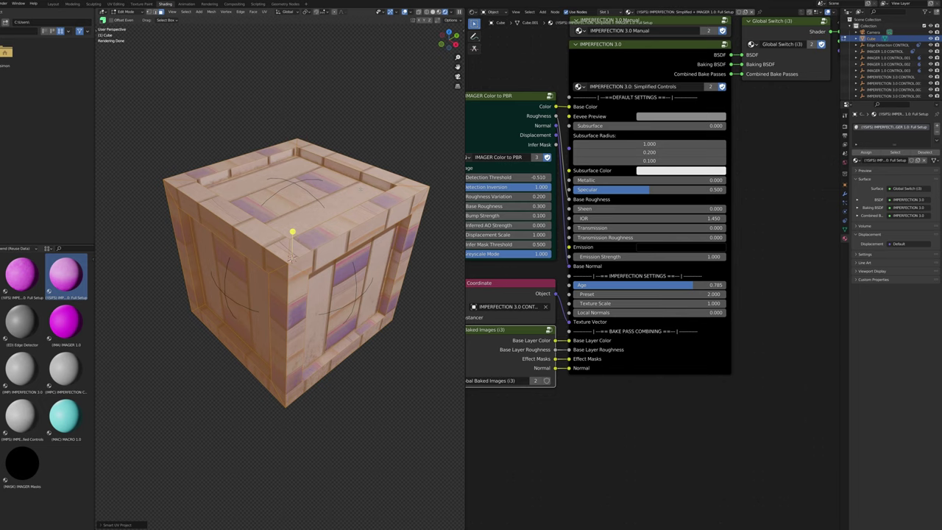
middle_click_drag(361, 189, 310, 198, "shift")
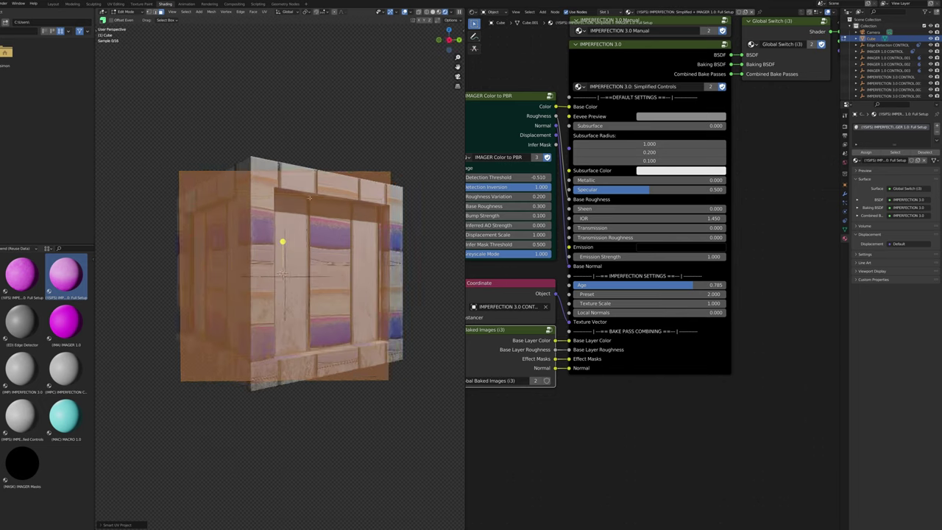
middle_click_drag(282, 241, 282, 241)
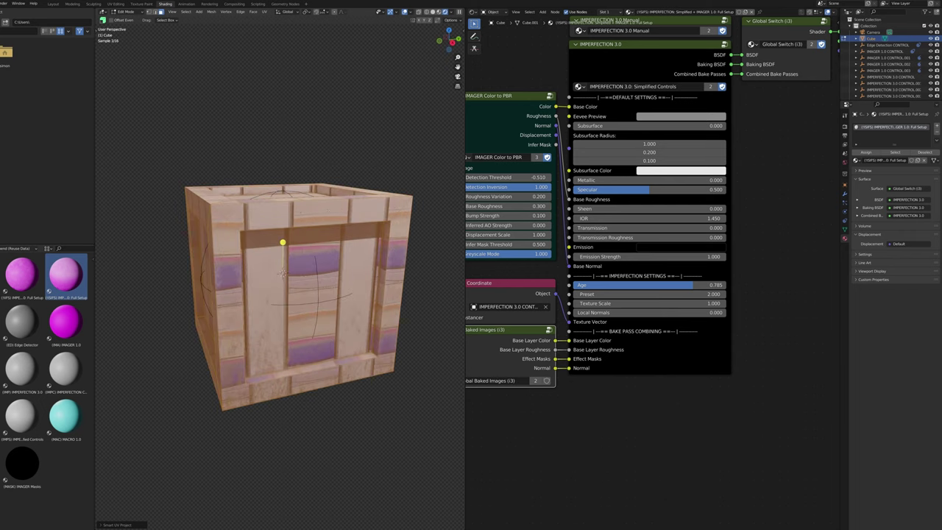
Leave Edit Mode, duplicate the crate straight up along Z above the original, and select both crates
key("Tab")
scroll(318, 284, "down", 5)
key("shift+d")
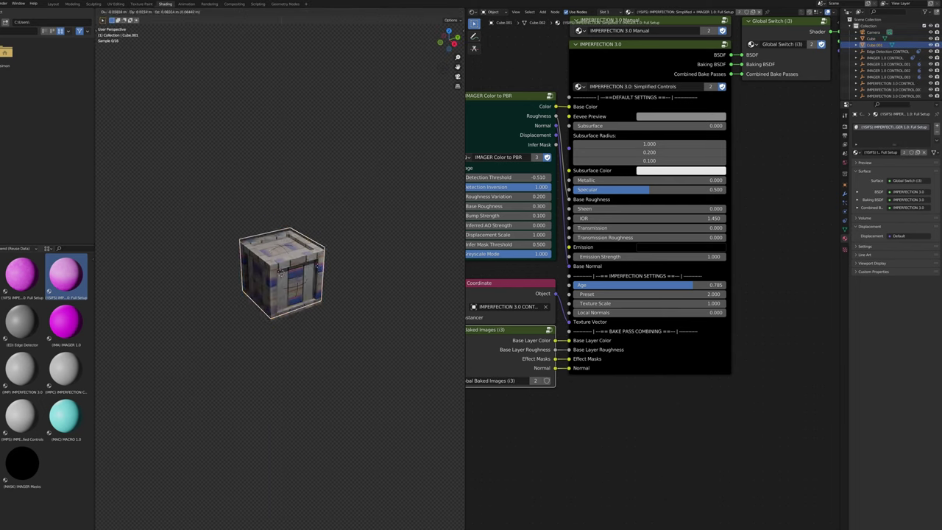
key("z")
left_click(318, 199)
left_click(293, 274, "shift")
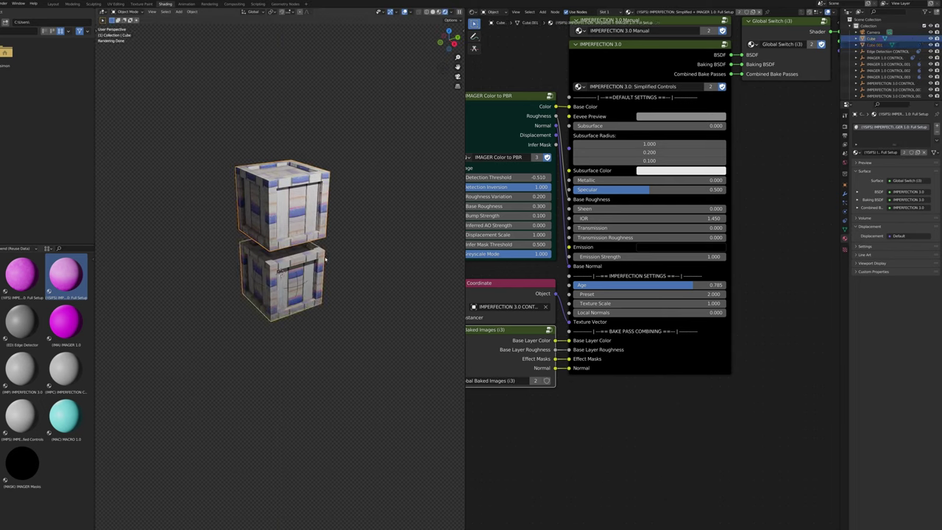
Unwrap both crates together in Edit Mode with Smart UV Project
key("Tab")
left_click(294, 221)
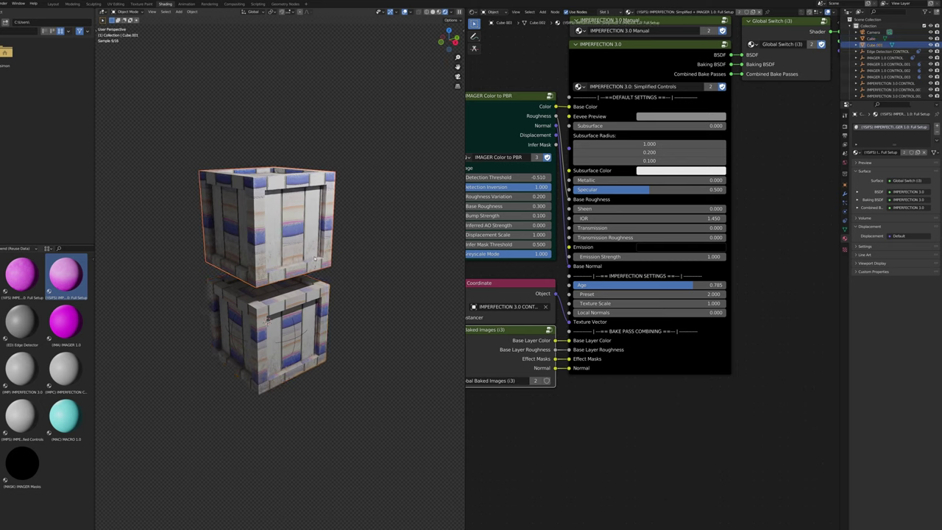
left_click(294, 324, "shift")
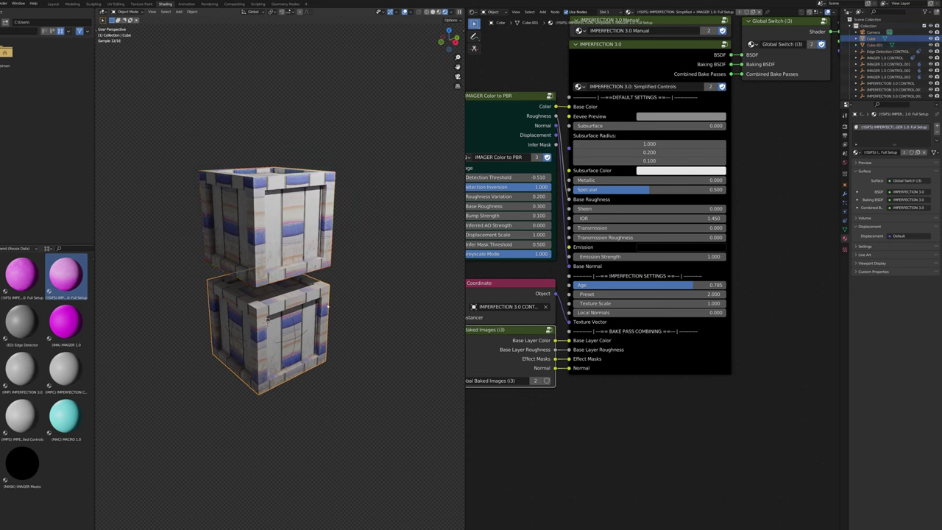
left_click(324, 219, "shift")
key("Tab")
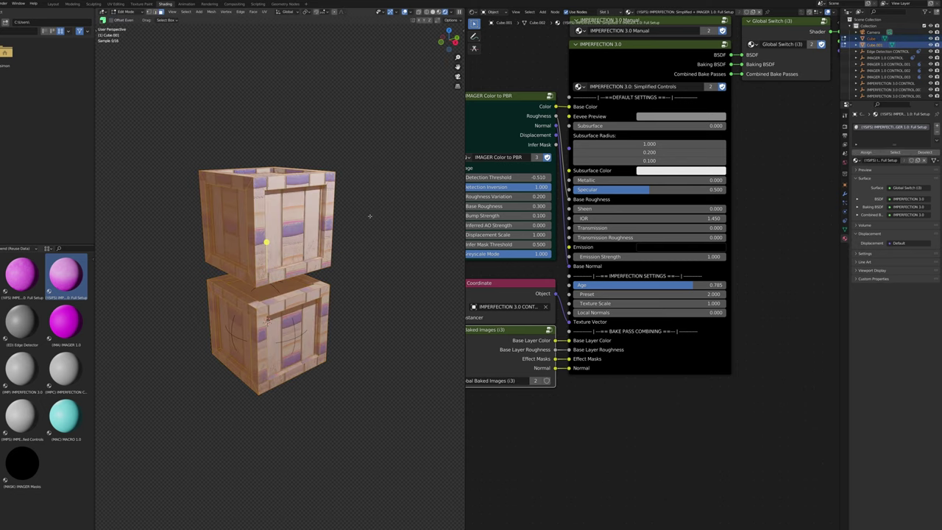
key("u")
left_click(374, 215)
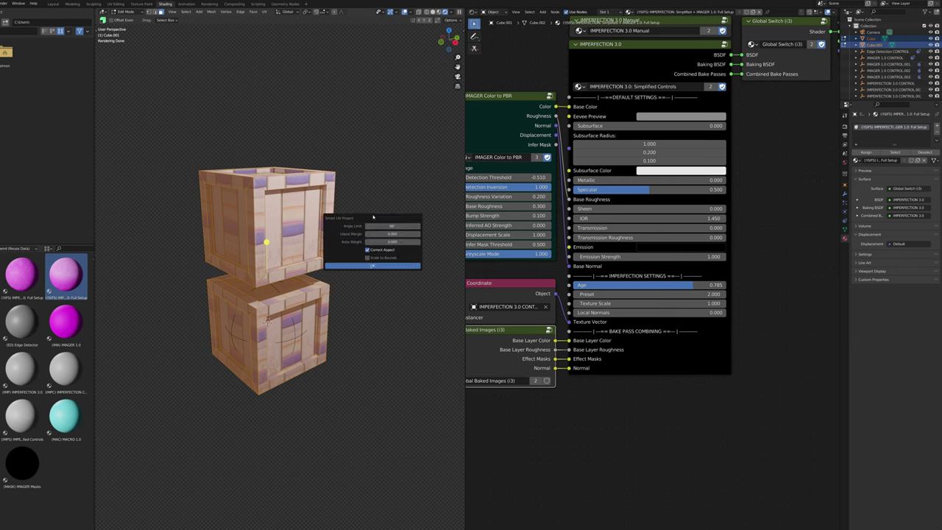
left_click(372, 265)
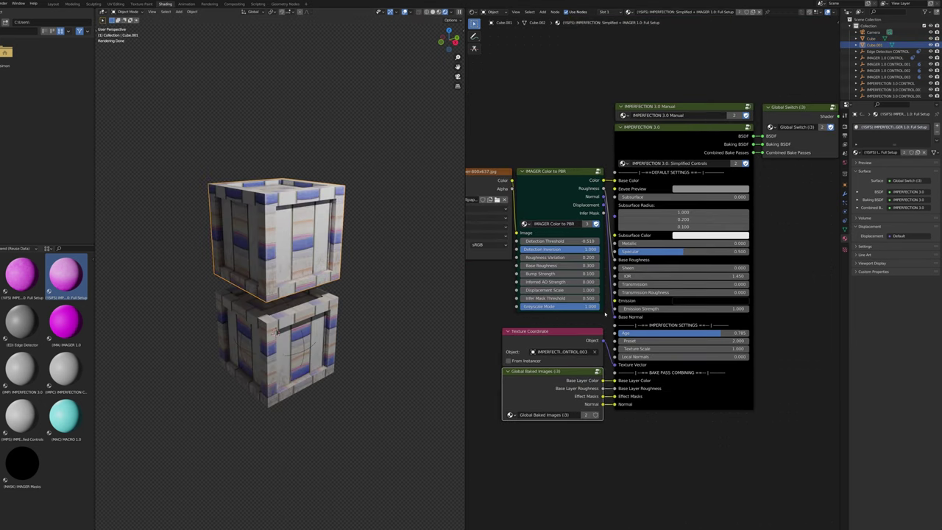
Examine the Global Baked Images node, its links to the IMPERFECTION 3.0 node, and the path through the Global Switch to the output
scroll(593, 318, "up", 4)
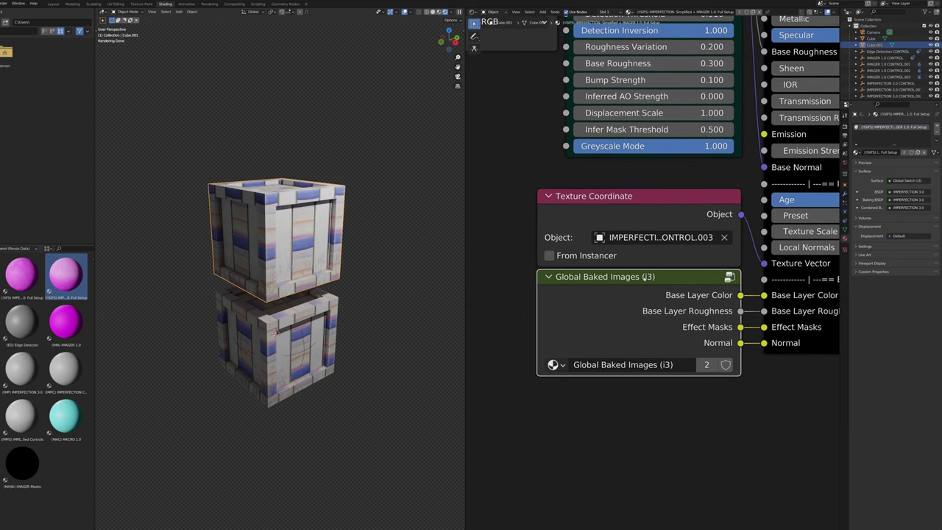
scroll(322, 296, "up", 3)
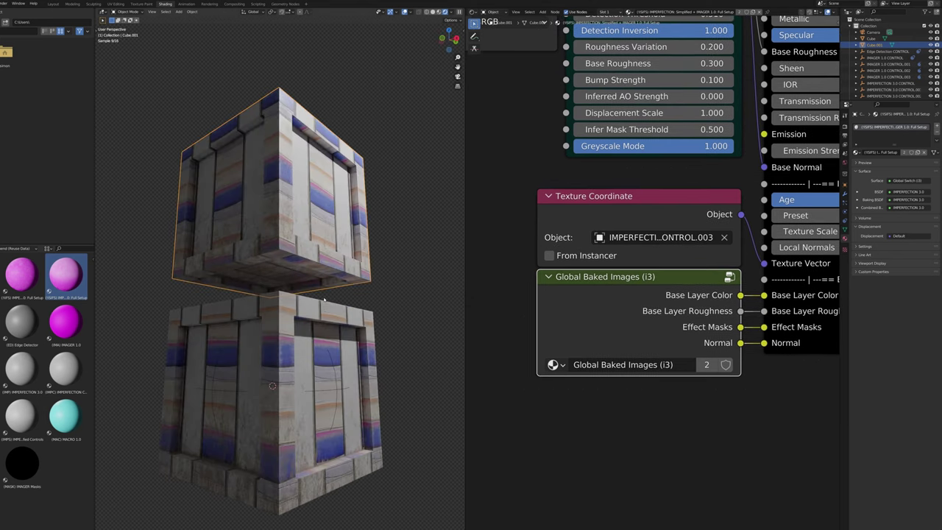
scroll(662, 320, "down", 1)
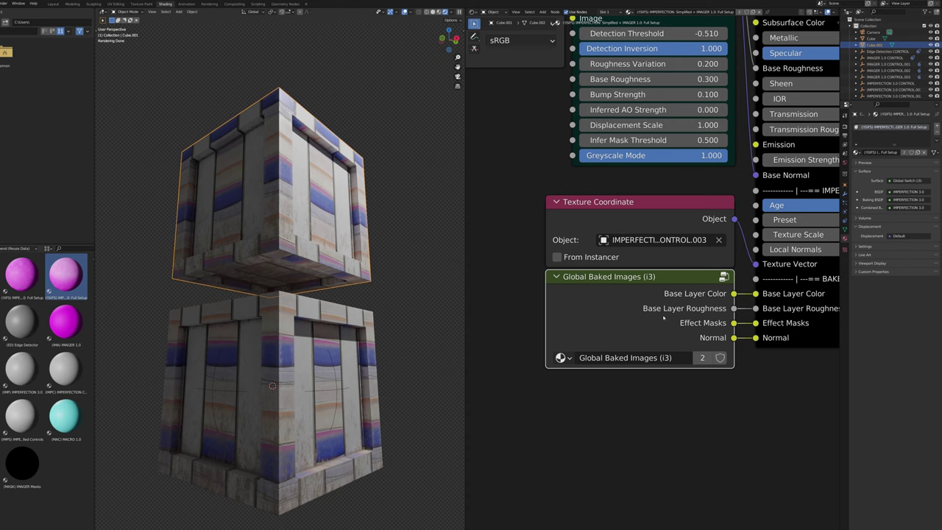
scroll(706, 257, "down", 4)
middle_click_drag(706, 258, 514, 434)
middle_click_drag(830, 125, 692, 243)
scroll(693, 243, "down", 3)
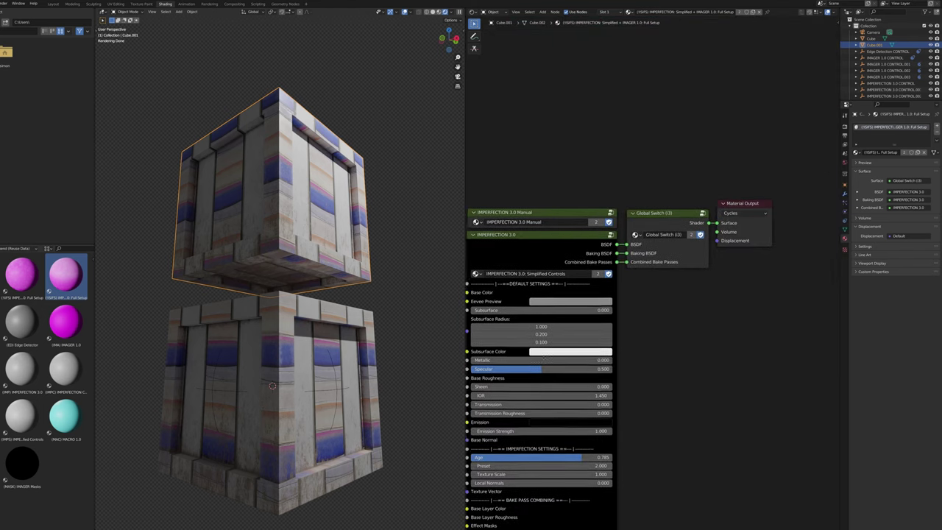
scroll(692, 244, "up", 8)
left_click(666, 251)
scroll(600, 174, "down", 4)
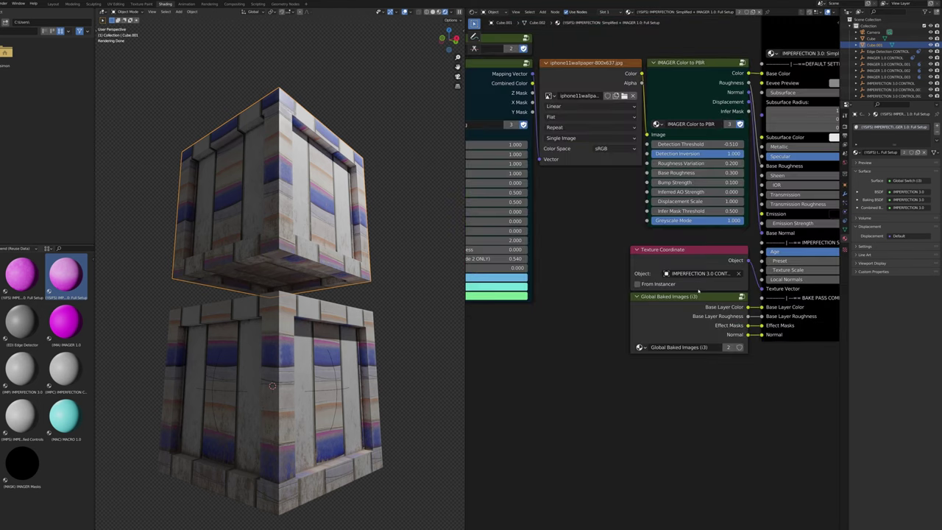
scroll(720, 330, "up", 4)
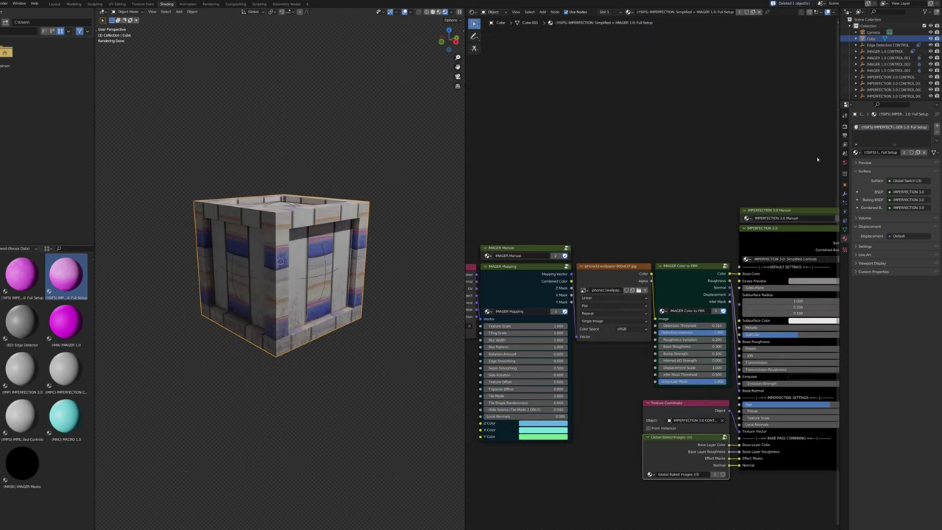
middle_click_drag(780, 179, 707, 179)
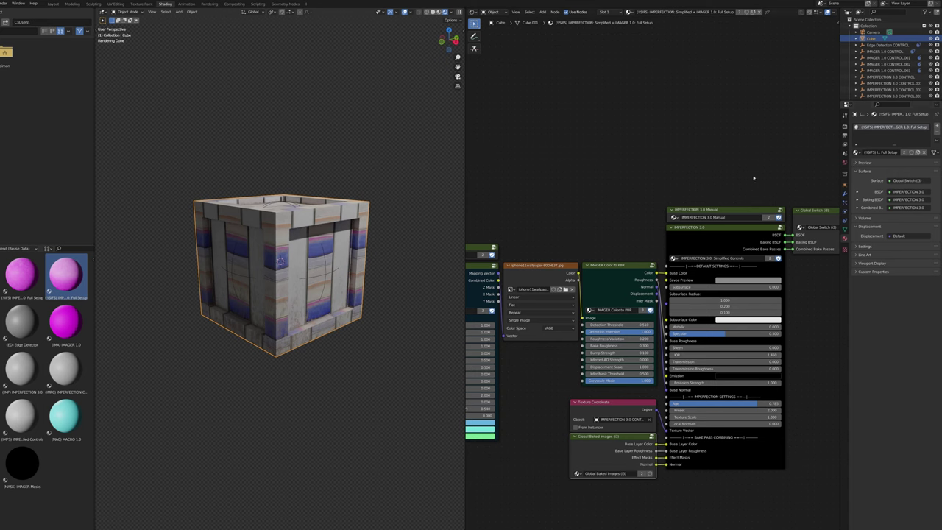
middle_click_drag(376, 240, 366, 253)
scroll(367, 252, "up", 2)
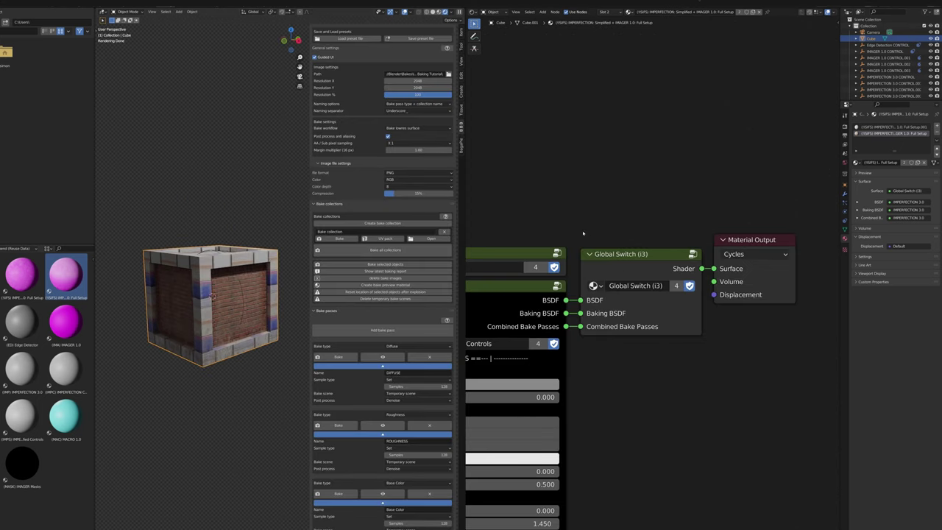
Set the Global Switch's Mode to 2, the baking compatible IMPERFECTION BSDF, and bake the selected crate
left_click(631, 265)
key("Tab")
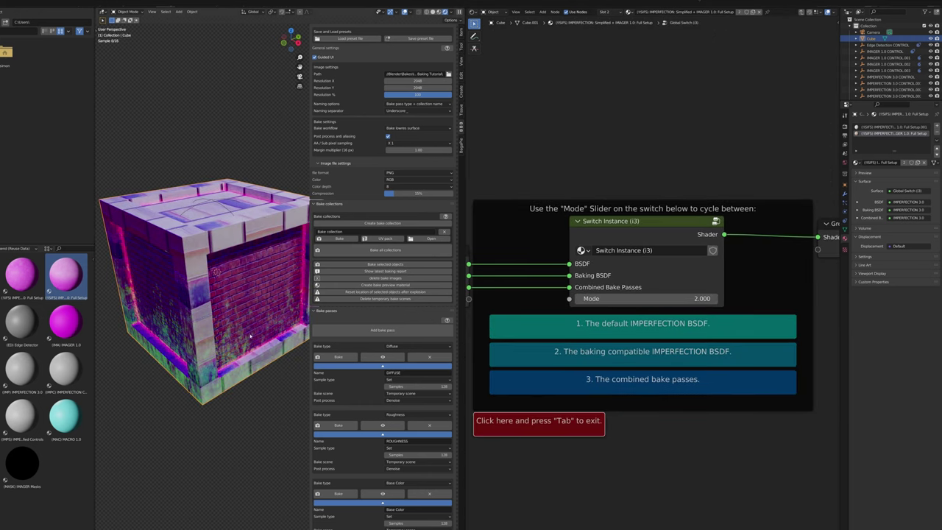
middle_click_drag(250, 337, 293, 271)
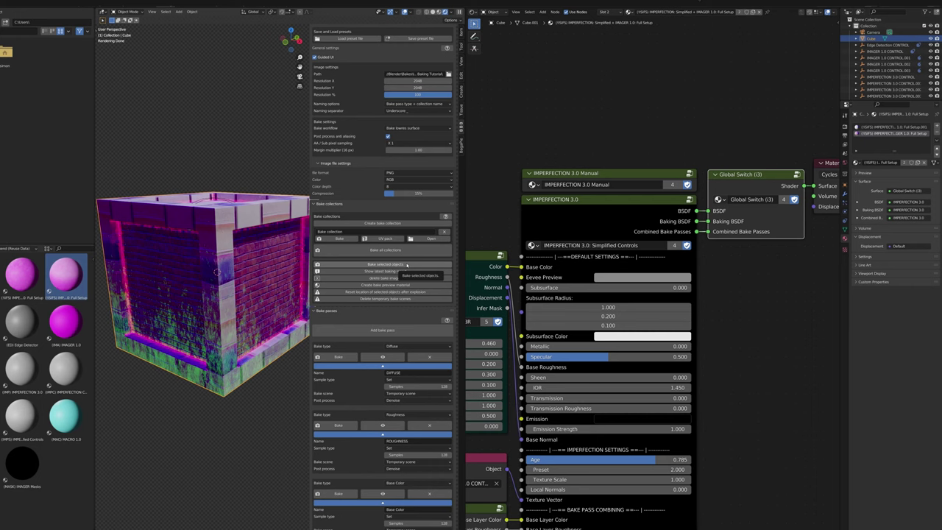
left_click(407, 265)
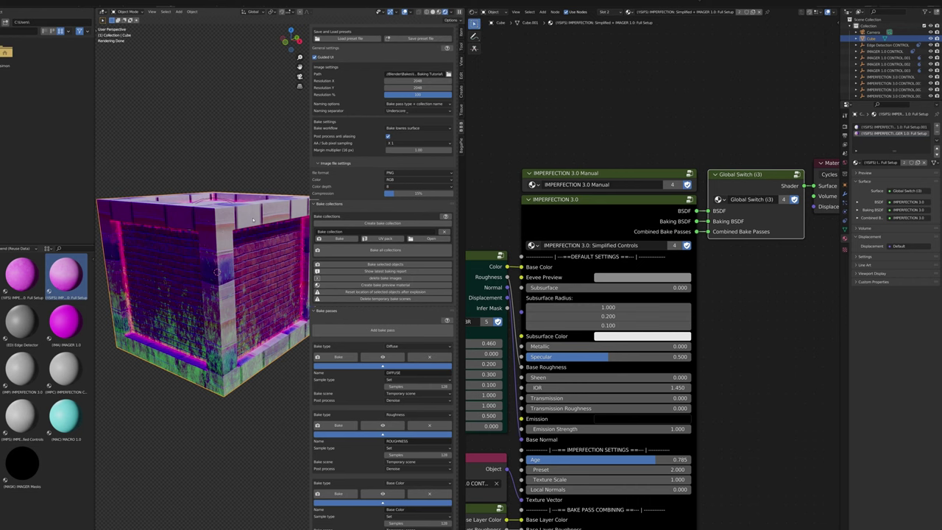
middle_click_drag(214, 235, 225, 272)
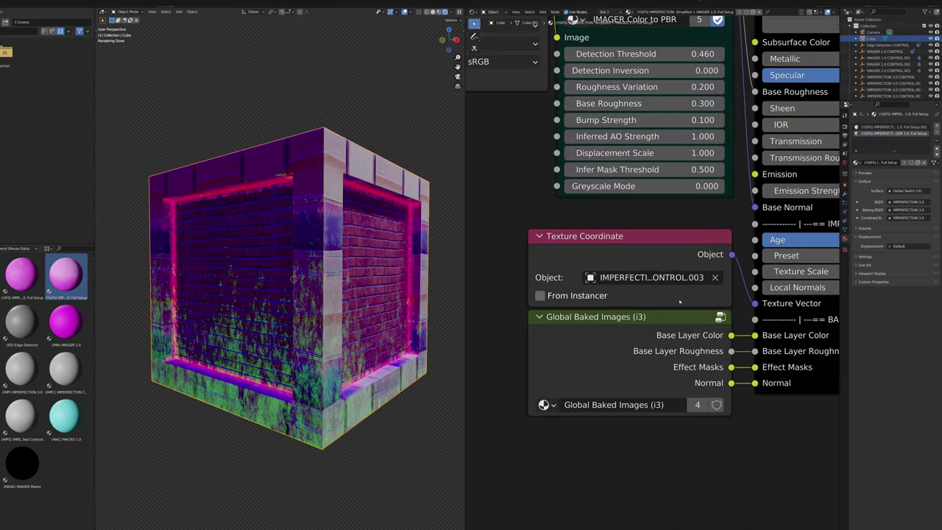
Assign the baked diffuse, roughness, base color and normal images to the matching texture nodes inside the Global Baked Images group
left_click(651, 329)
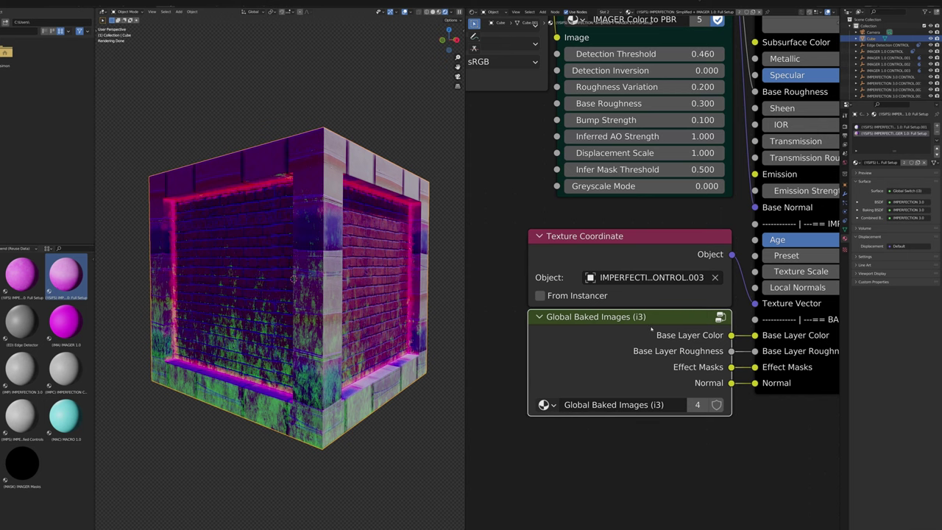
key("Tab")
scroll(652, 328, "down", 3)
middle_click_drag(692, 121, 662, 277)
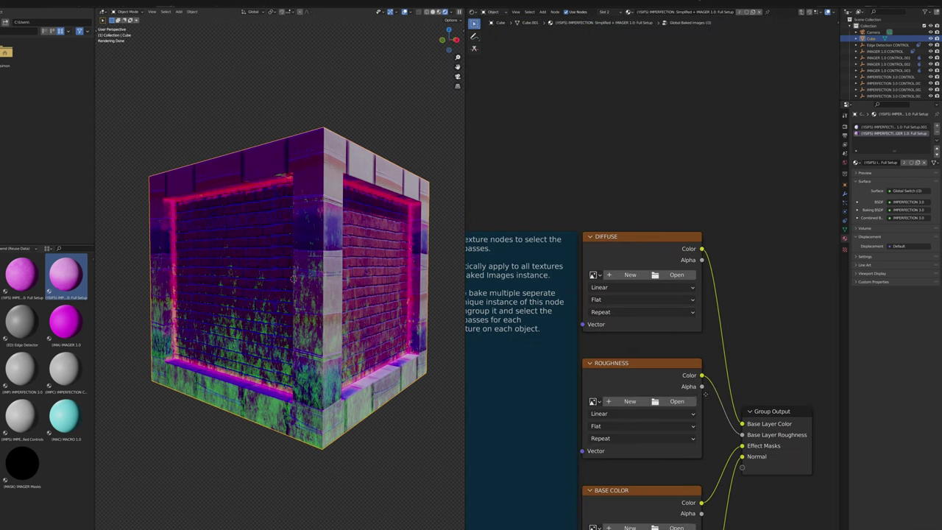
middle_click_drag(705, 390, 706, 155)
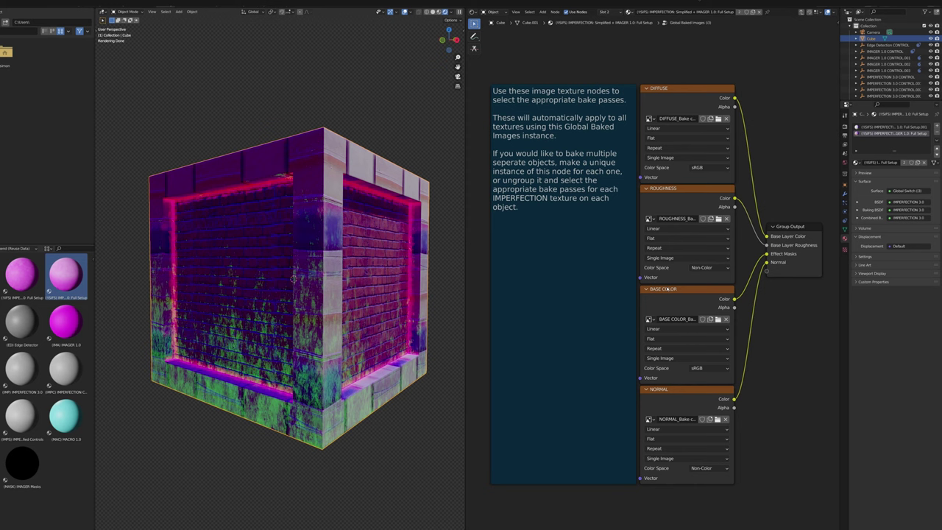
key("Tab")
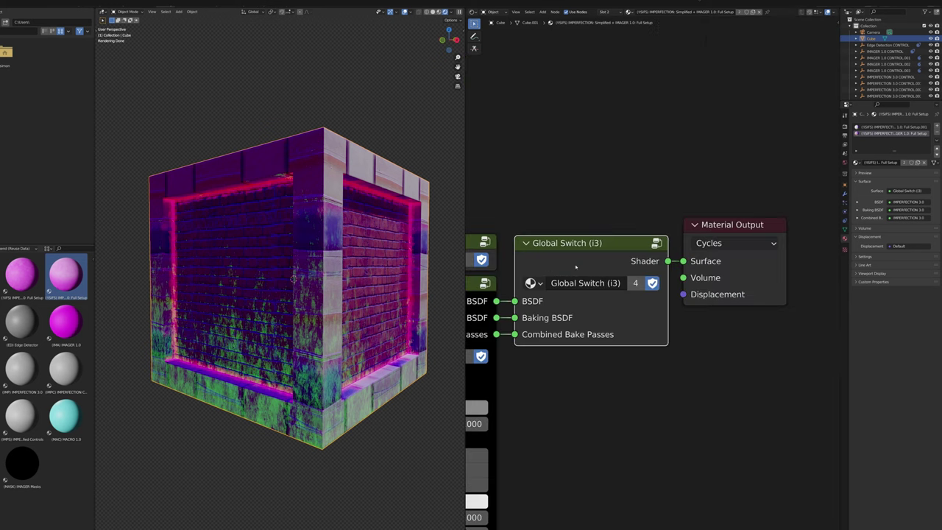
Set the Mode inside the Global Switch group to 3, the combined bake passes
key("Tab")
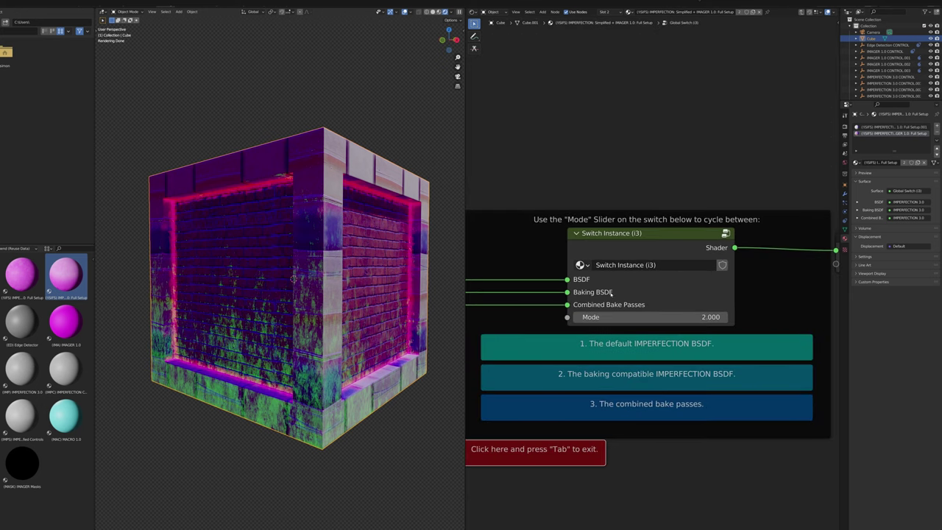
left_click(648, 317)
type("3")
key("Return")
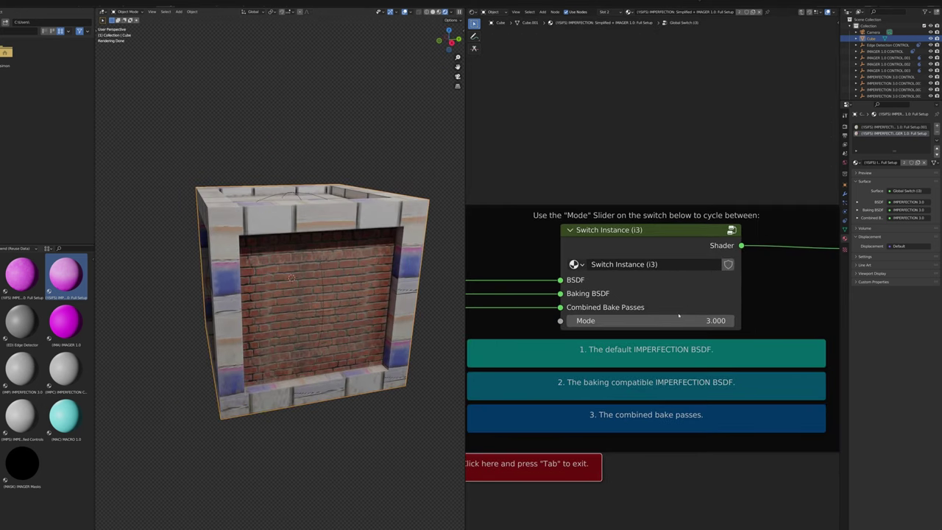
Return the Global Switch's Mode to 2, exit its group and look over the surrounding material nodes
middle_click_drag(679, 315, 706, 319)
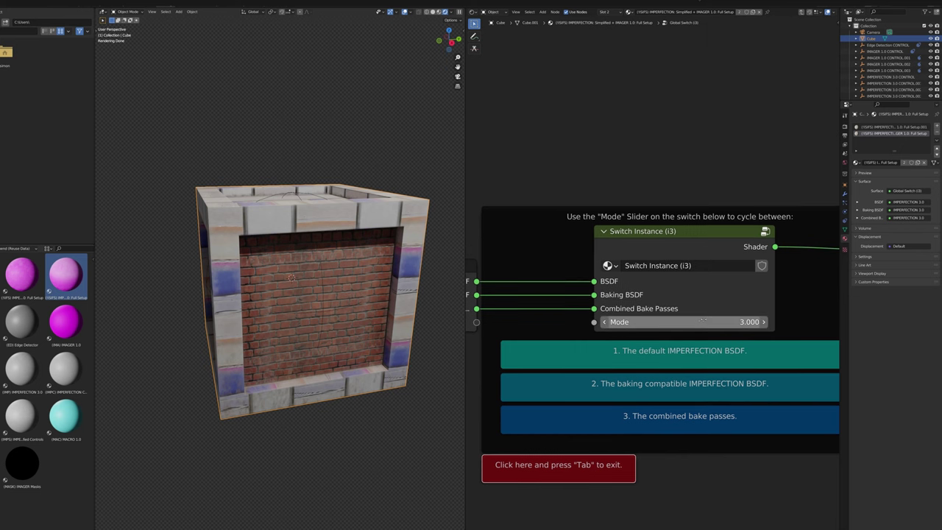
left_click(706, 321)
type("2")
key("Return")
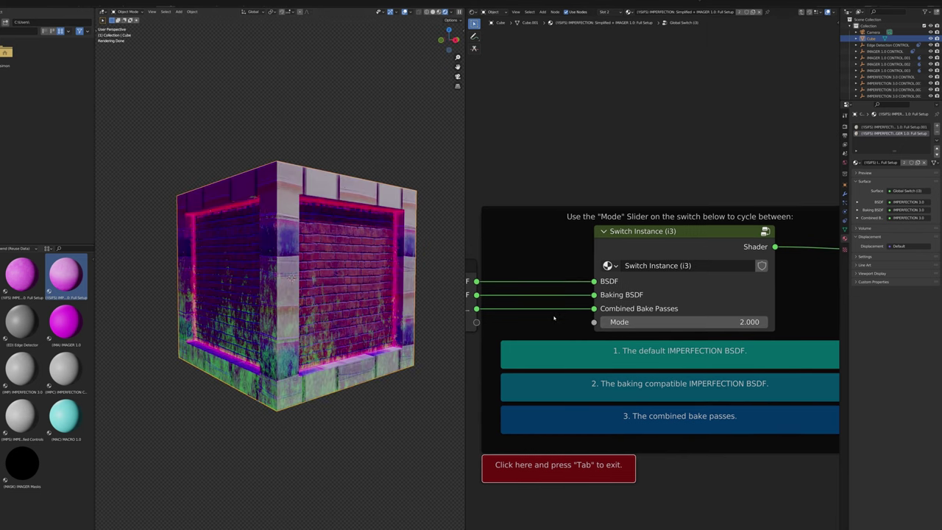
key("Tab")
scroll(556, 321, "down", 12)
middle_click_drag(555, 321, 729, 253)
scroll(651, 414, "up", 5)
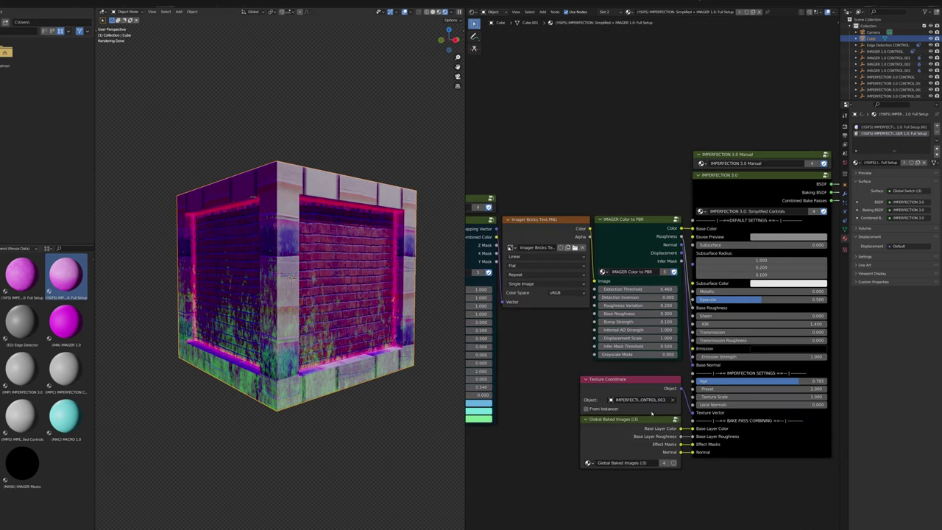
middle_click_drag(676, 301, 468, 416)
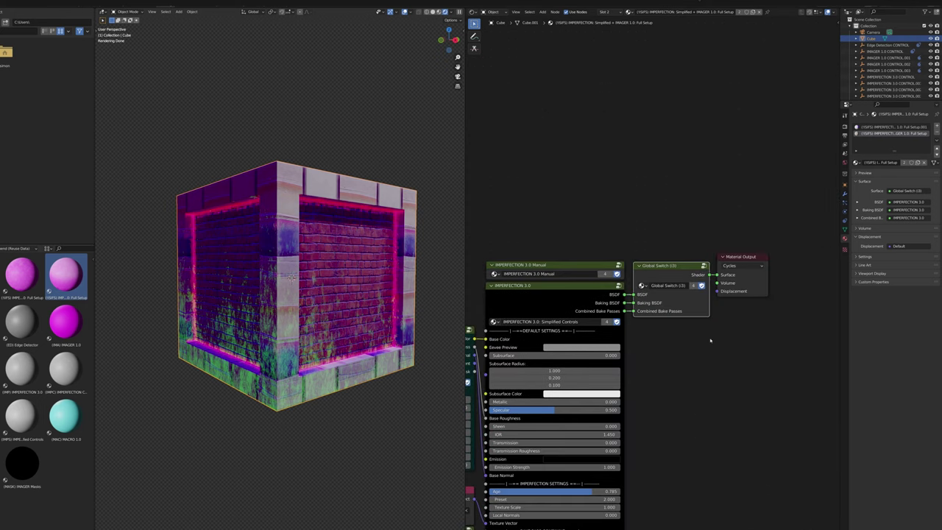
middle_click_drag(711, 341, 627, 398)
In the first slot's material, set the IMPERFECTION 3.0 node's Preset to 3 and Texture Scale to 2
scroll(627, 398, "up", 6)
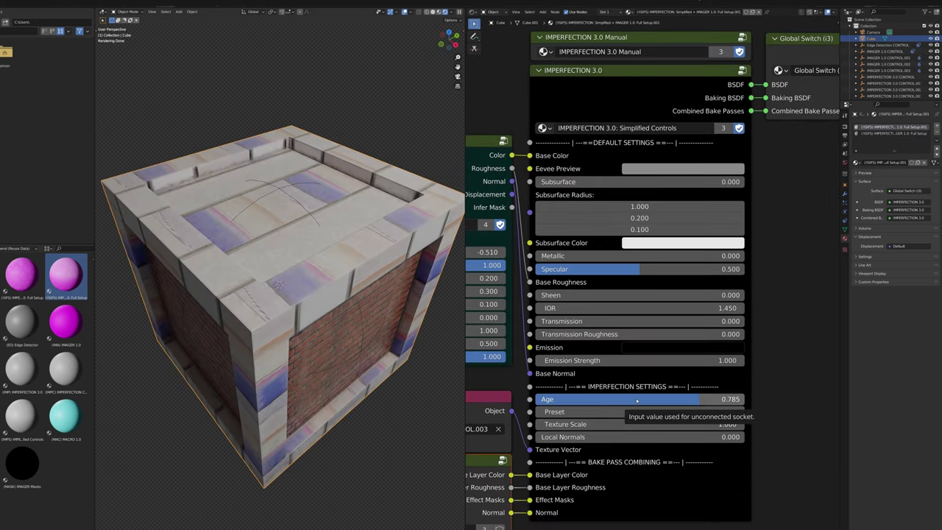
left_click_drag(624, 399, 580, 399)
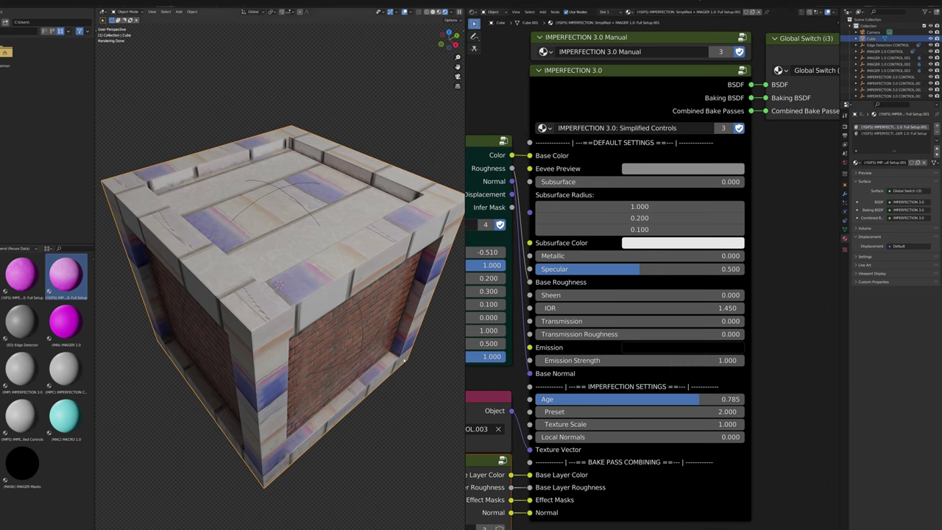
middle_click_drag(340, 360, 342, 420)
scroll(341, 413, "up", 2)
left_click(689, 411)
type("3")
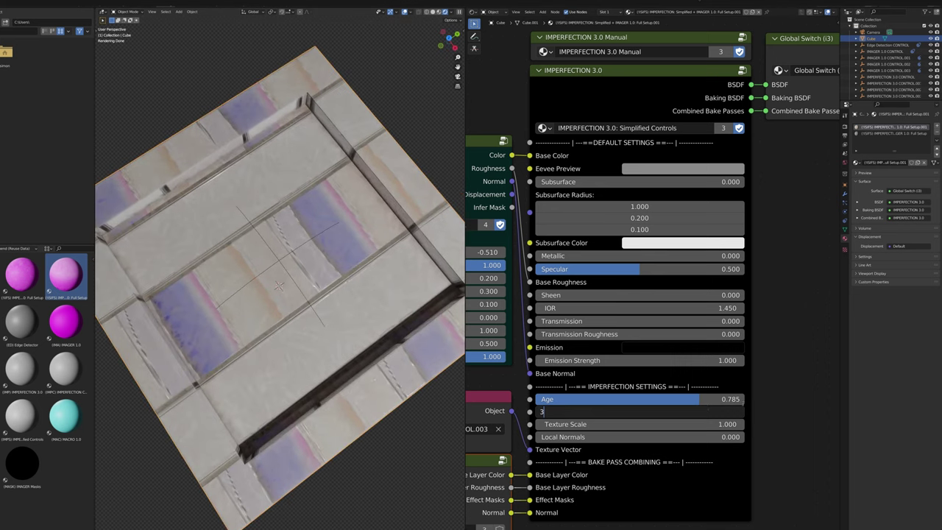
key("Return")
left_click(690, 423)
type("2")
key("Return")
mouse_move(298, 339)
middle_mouse_down()
mouse_move(309, 317)
mouse_move(254, 309)
mouse_move(302, 342)
middle_mouse_up()
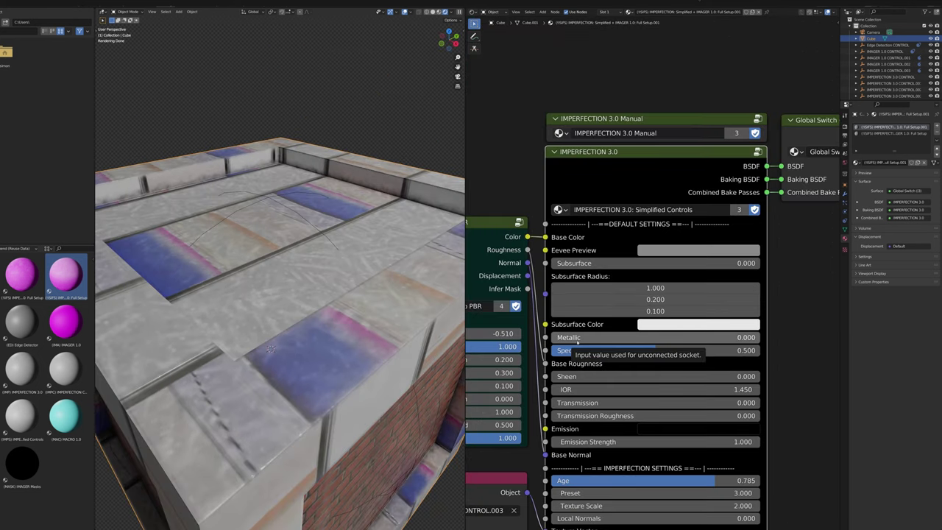
Try adjusting Metallic and Transmission on the IMPERFECTION 3.0 node, bringing Transmission to about 0.261
left_click_drag(577, 340, 551, 337)
left_click_drag(578, 402, 548, 403)
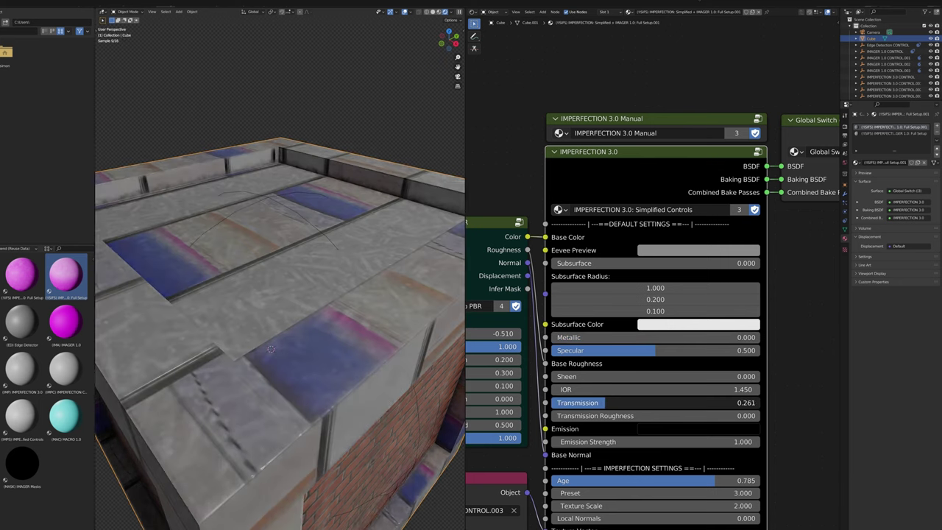
middle_click_drag(661, 364, 667, 434)
scroll(667, 434, "up", 3)
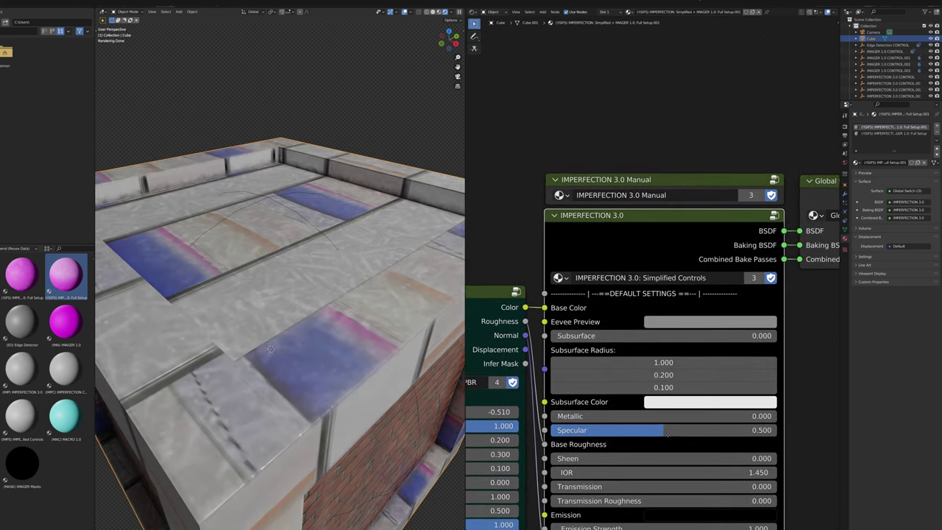
In the first slot's material, cut the BSDF and Baking BSDF links between the IMPERFECTION 3.0 node and the Global Switch
scroll(706, 361, "down", 5)
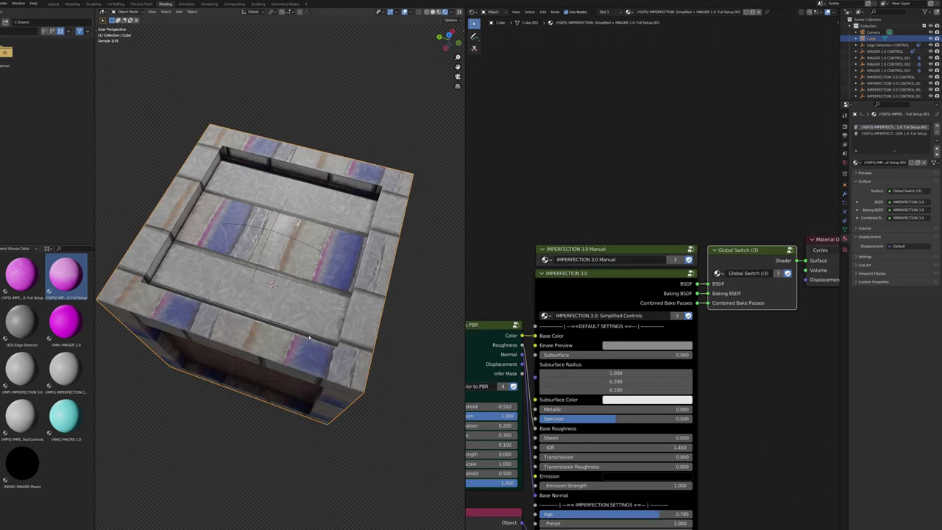
middle_click_drag(309, 336, 350, 308)
middle_click_drag(350, 308, 295, 354)
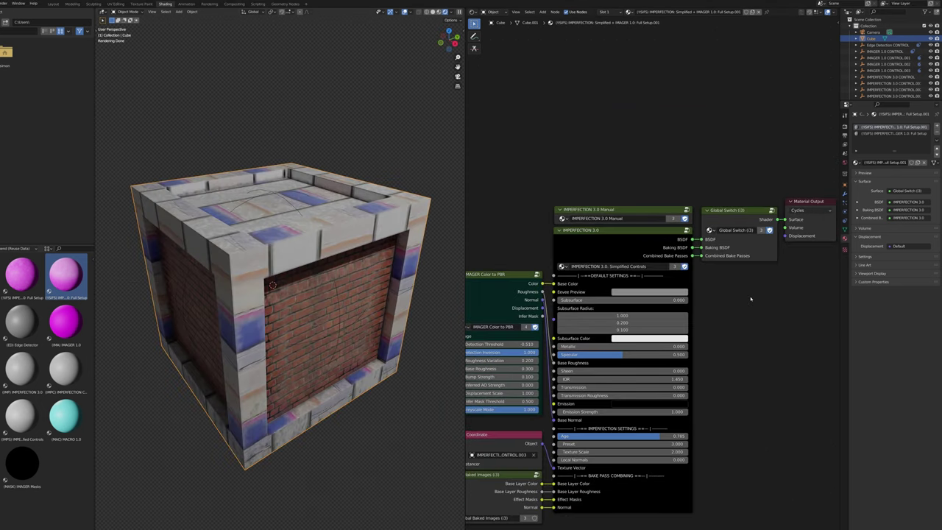
scroll(753, 282, "up", 4)
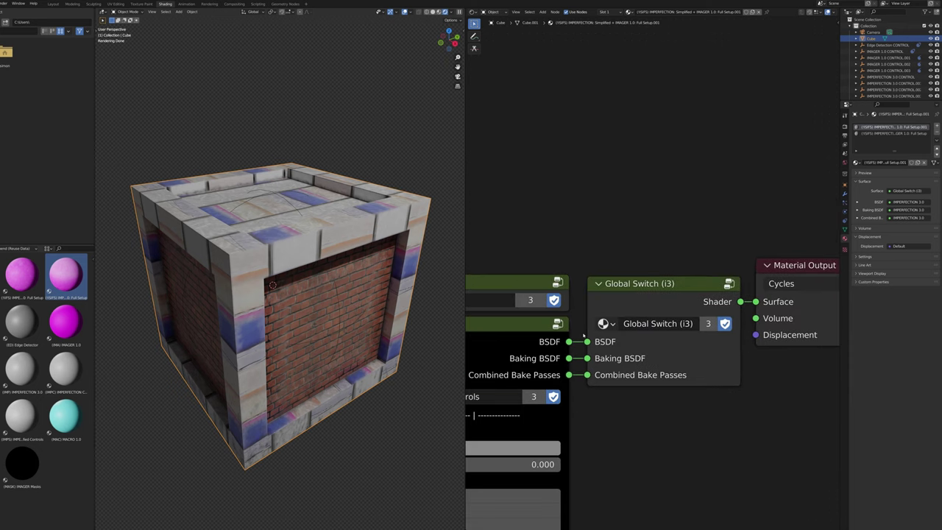
right_click_drag(580, 330, 579, 366, "ctrl")
Set the Material Output target to Cycles in the first slot's material and to All in the second slot's material
scroll(621, 350, "down", 12)
middle_click_drag(601, 332, 489, 347)
scroll(636, 340, "up", 10)
left_click(763, 316)
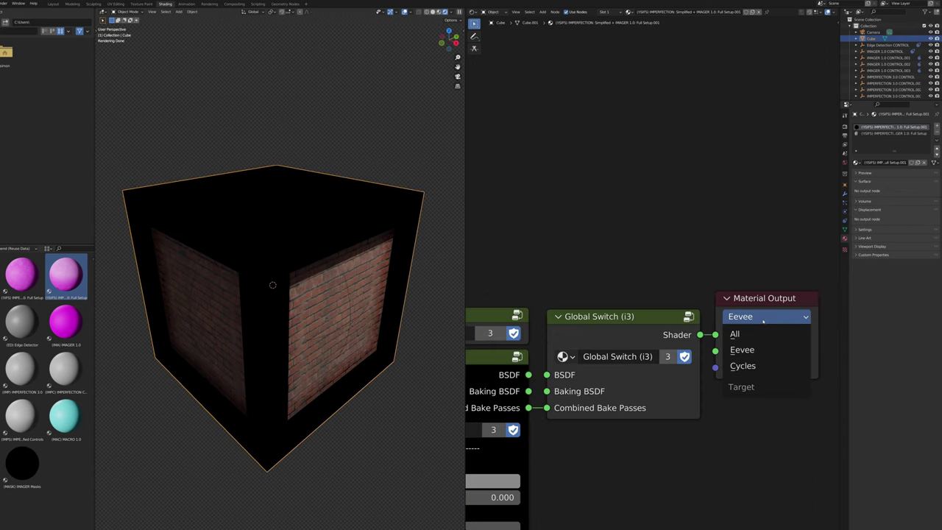
left_click(743, 365)
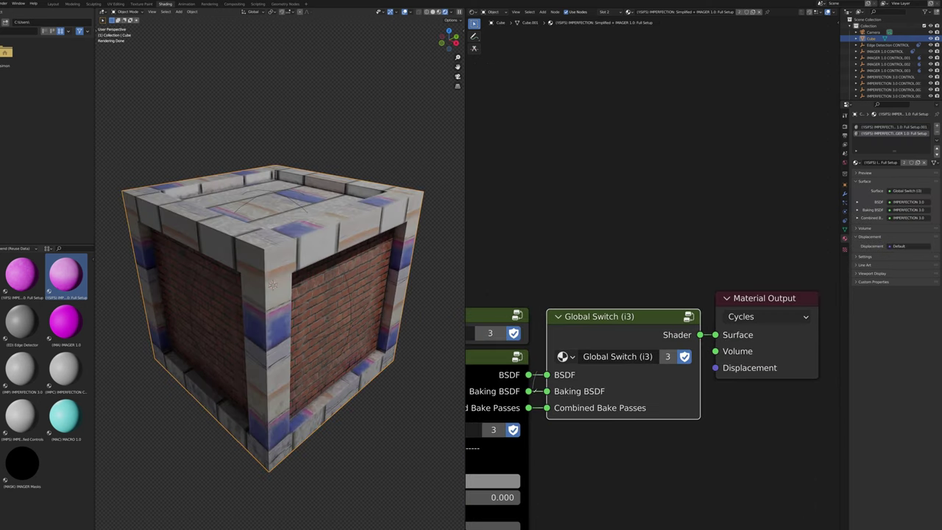
left_click(763, 317)
left_click(744, 334)
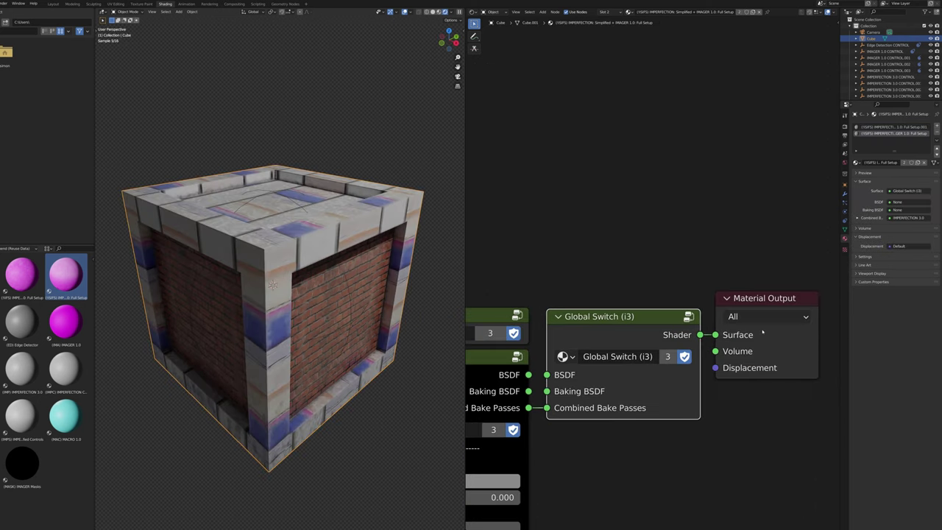